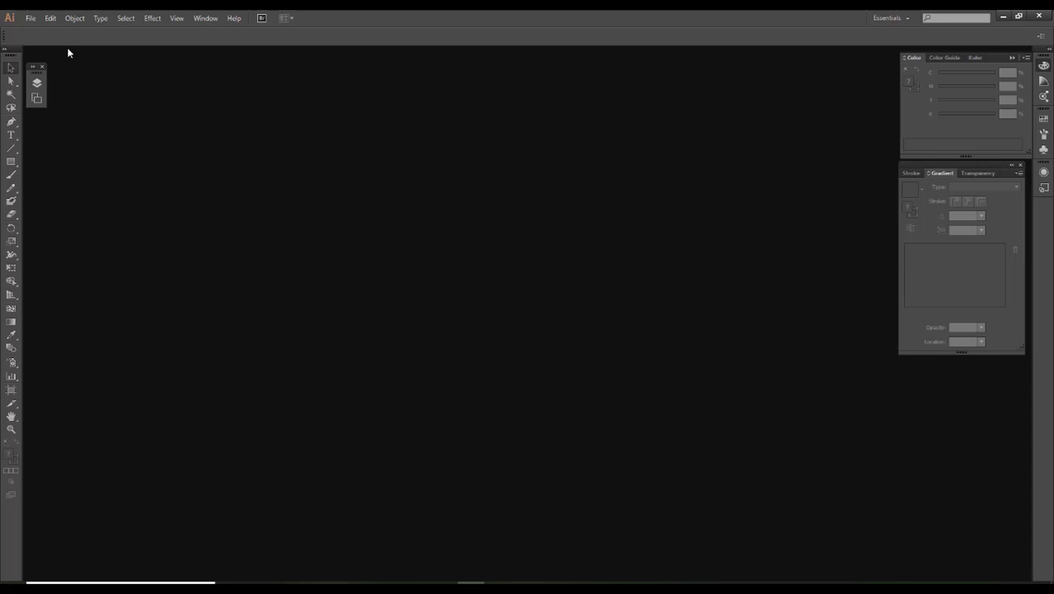
- Create a new blank document, Untitled-2, with the default New Document settings
{"action": "left_click", "coordinate": [30, 18]}
{"action": "left_click", "coordinate": [50, 31]}
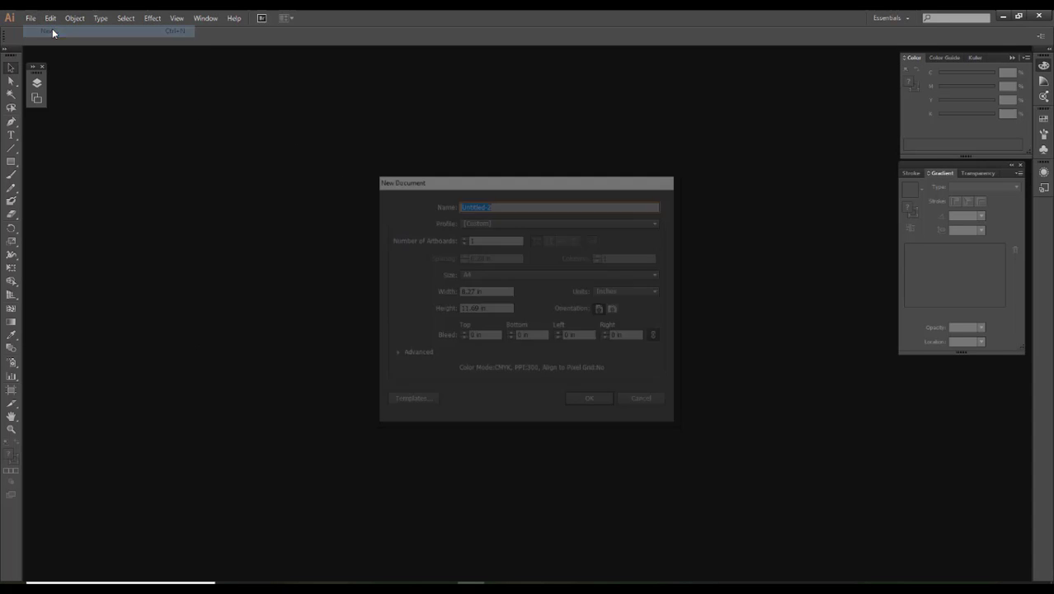
{"action": "left_click", "coordinate": [591, 402]}
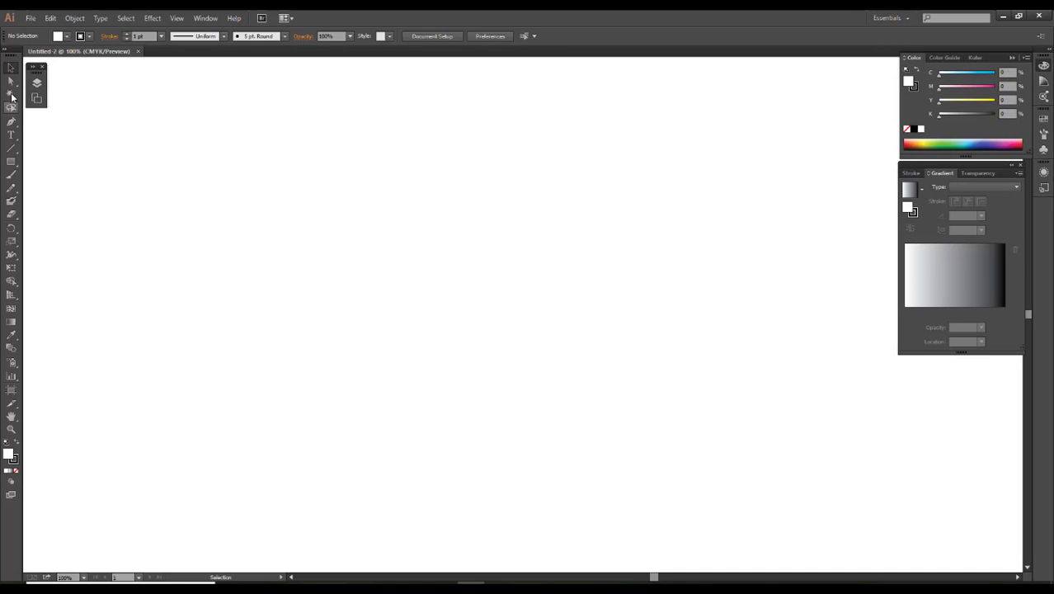
- Draw a card-sized rounded rectangle with a 6 mm corner radius
{"action": "left_click", "coordinate": [36, 82]}
{"action": "left_click_drag", "start_coordinate": [10, 162], "coordinate": [45, 177]}
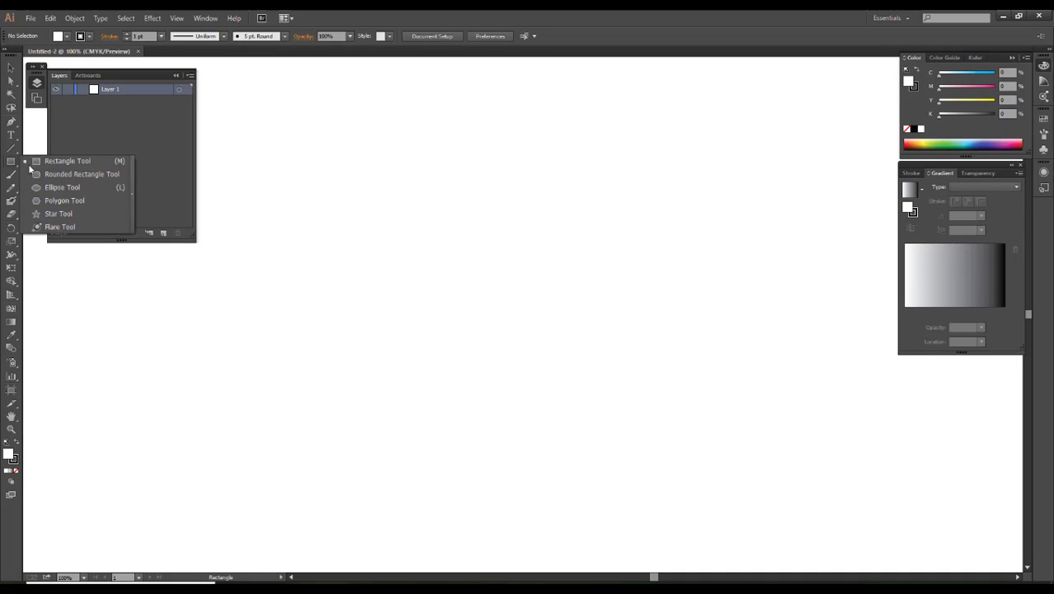
{"action": "left_click_drag", "start_coordinate": [384, 191], "coordinate": [610, 312]}
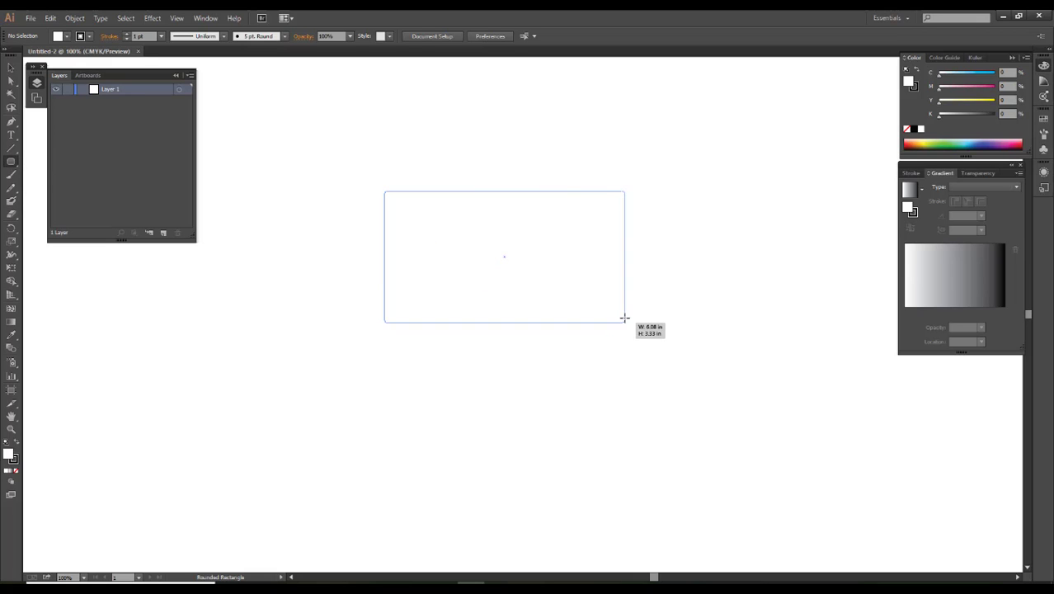
{"action": "left_click", "coordinate": [610, 313]}
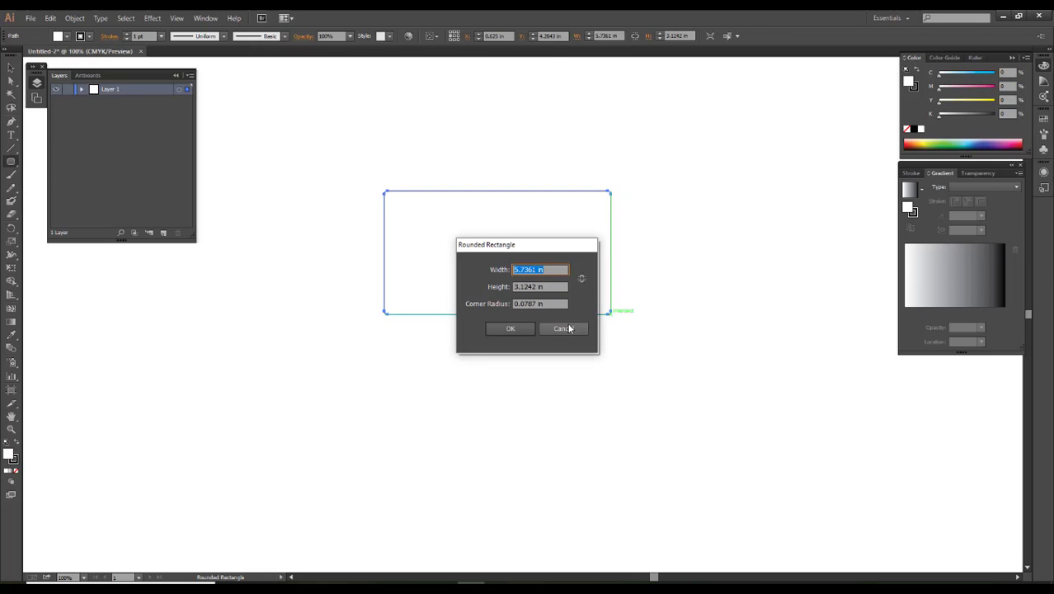
{"action": "left_click", "coordinate": [563, 328]}
{"action": "left_click", "coordinate": [602, 307]}
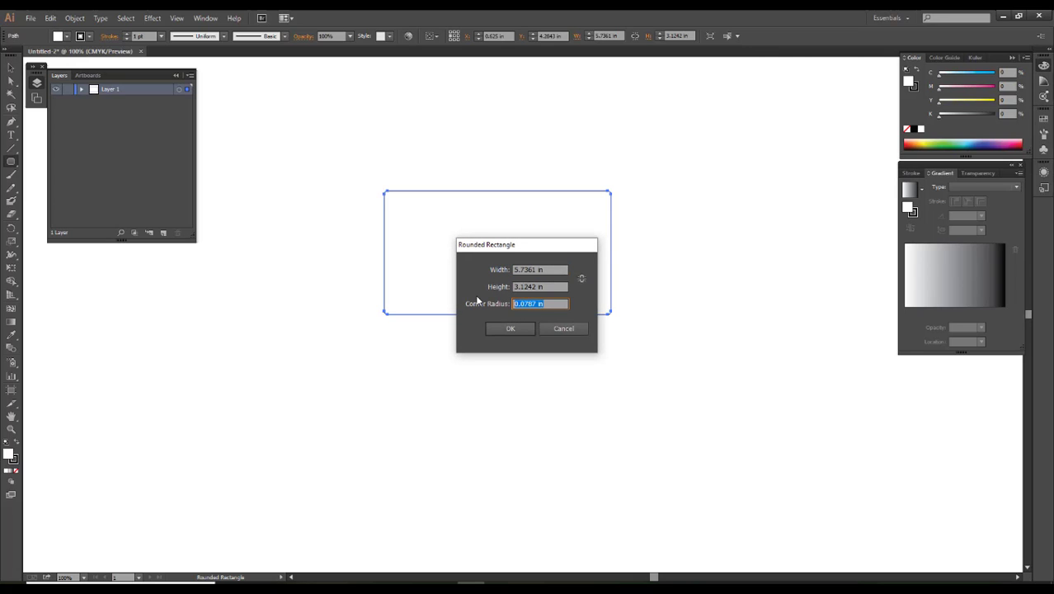
{"action": "type", "text": "6m"}
{"action": "key", "text": "Return"}
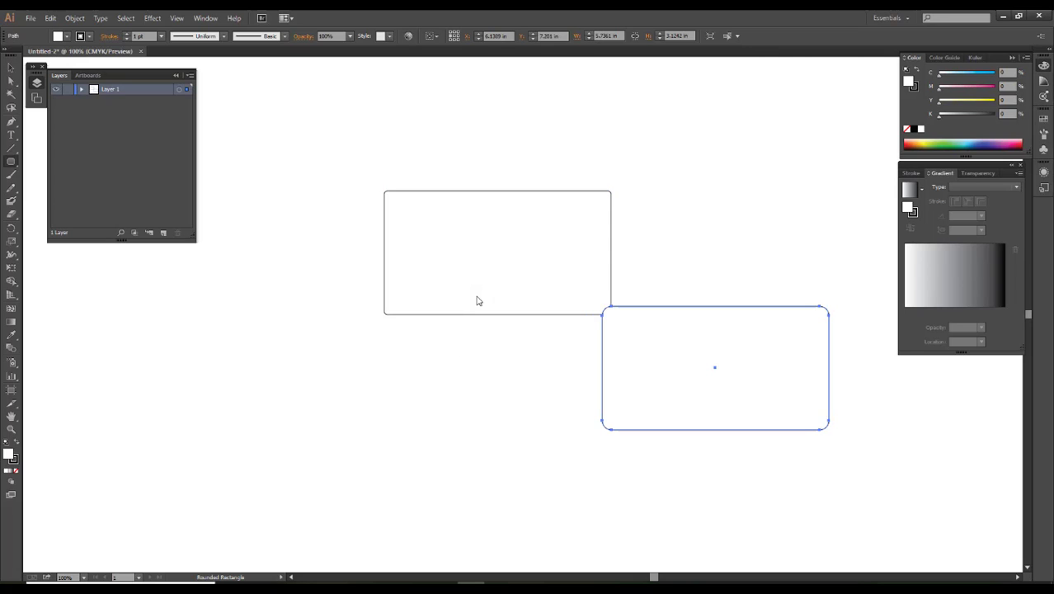
- Delete the plain rectangle and move the rounded one up-left on the artboard
{"action": "key", "text": "v"}
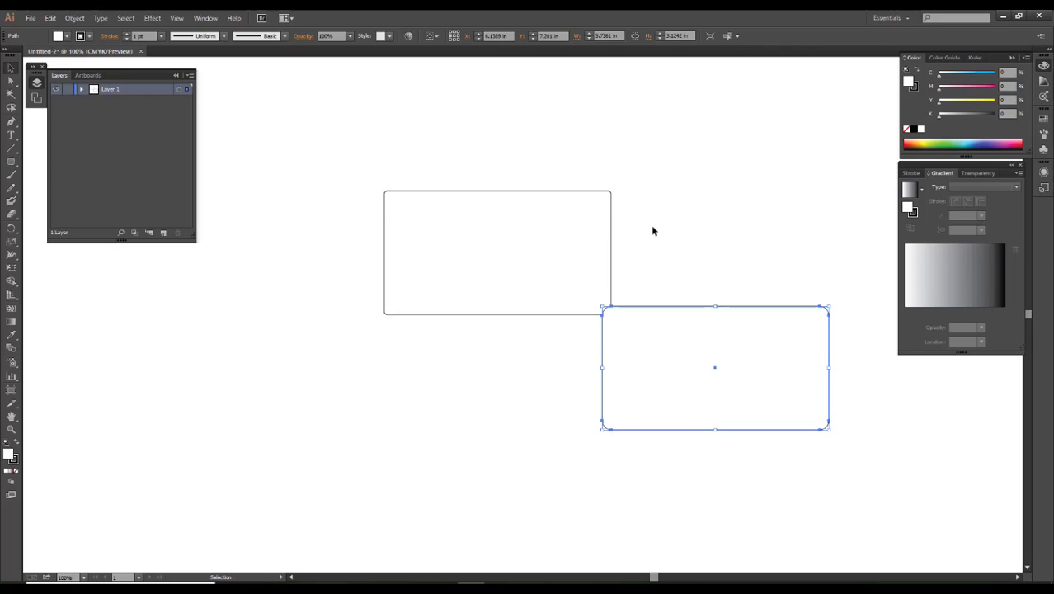
{"action": "left_click_drag", "start_coordinate": [651, 228], "coordinate": [555, 244]}
{"action": "key", "text": "Delete"}
{"action": "left_click_drag", "start_coordinate": [682, 373], "coordinate": [381, 264]}
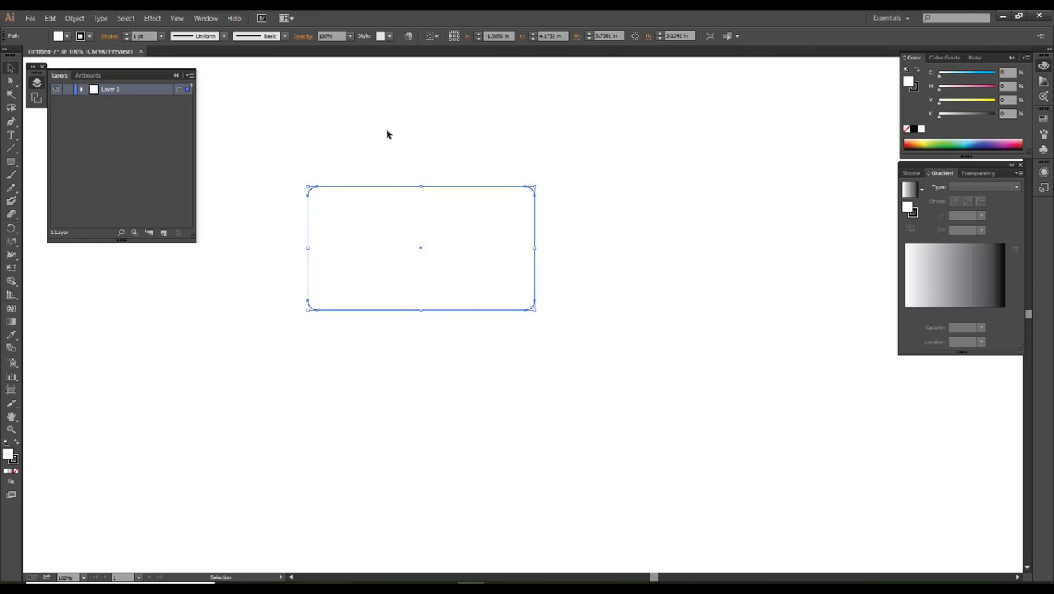
- Set the rounded rectangle to W 3.25 in and H 2 in in the Transform panel
{"action": "left_click", "coordinate": [152, 17]}
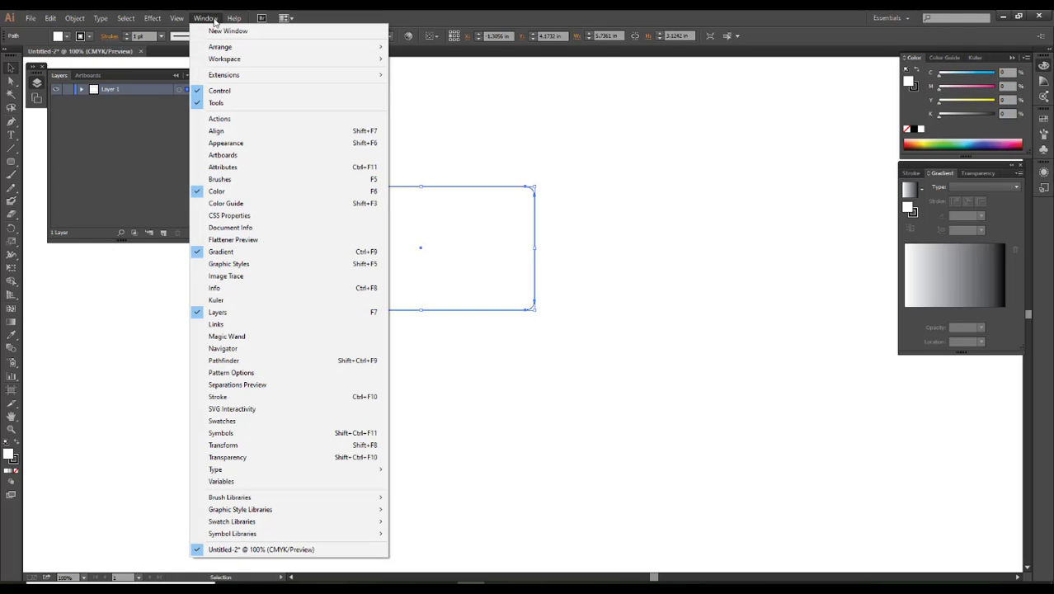
{"action": "left_click", "coordinate": [235, 446]}
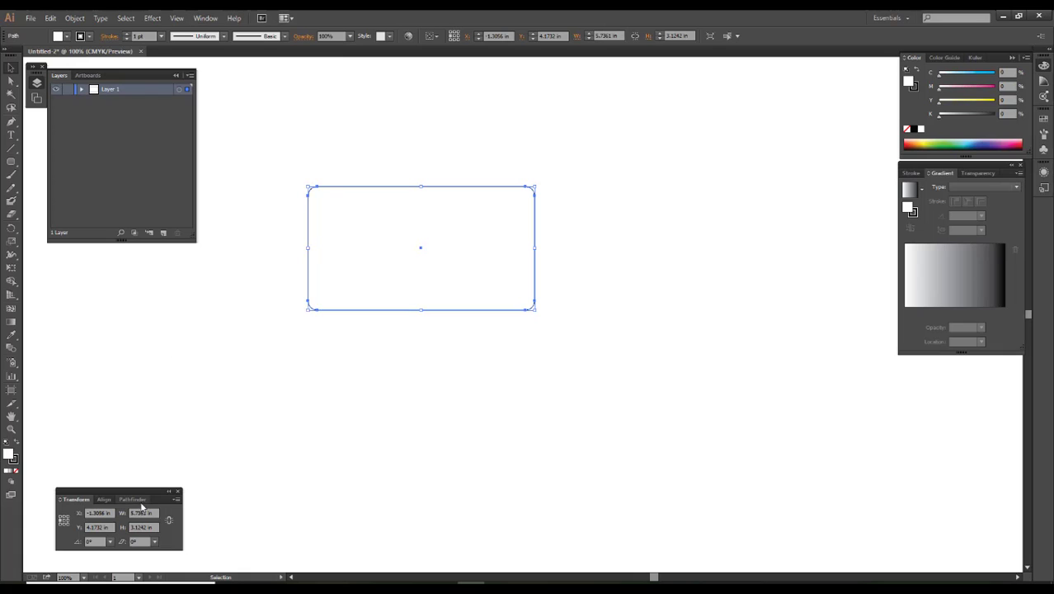
{"action": "left_click", "coordinate": [104, 499]}
{"action": "left_click", "coordinate": [78, 500]}
{"action": "left_click", "coordinate": [122, 516]}
{"action": "type", "text": "3.25"}
{"action": "key", "text": "Return"}
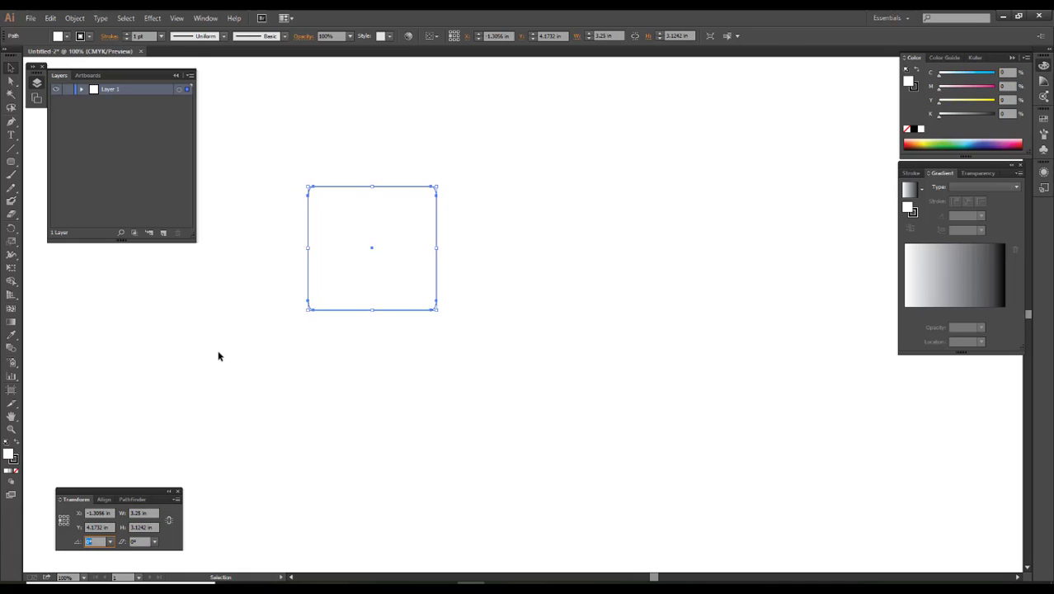
{"action": "key", "text": "Tab"}
{"action": "key", "text": "Tab"}
{"action": "key", "text": "Tab"}
{"action": "key", "text": "Tab"}
{"action": "key", "text": "Tab"}
{"action": "key", "text": "Tab"}
{"action": "key", "text": "Tab"}
{"action": "type", "text": "2"}
{"action": "key", "text": "Return"}
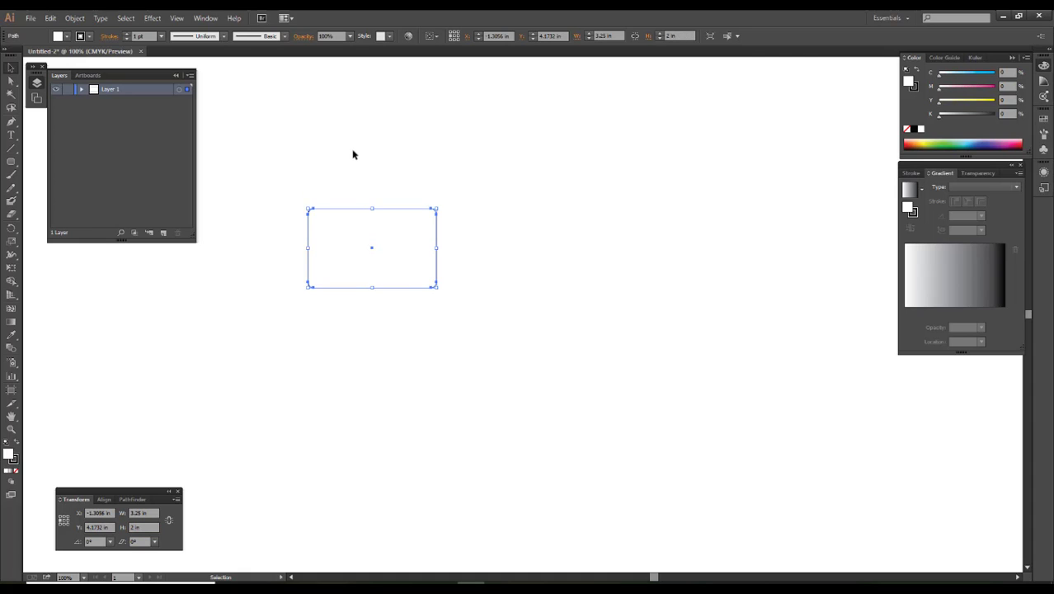
{"action": "left_click", "coordinate": [353, 154]}
{"action": "scroll", "coordinate": [328, 234], "scroll_direction": "up", "scroll_amount": 2}
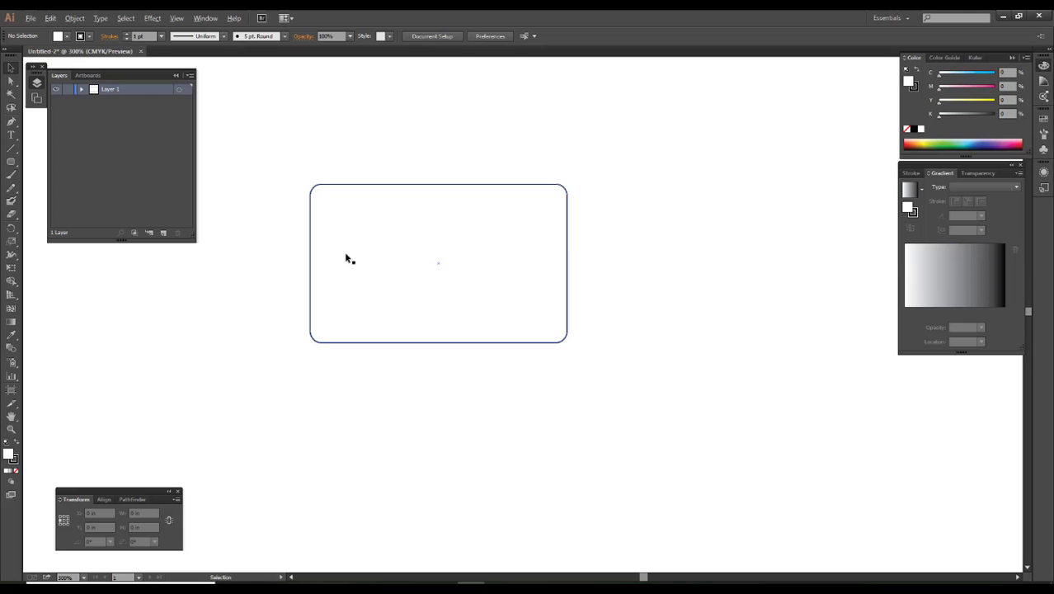
{"action": "scroll", "coordinate": [485, 286], "scroll_direction": "up", "scroll_amount": 1}
{"action": "scroll", "coordinate": [491, 282], "scroll_direction": "down", "scroll_amount": 1}
{"action": "scroll", "coordinate": [491, 282], "scroll_direction": "up", "scroll_amount": 1}
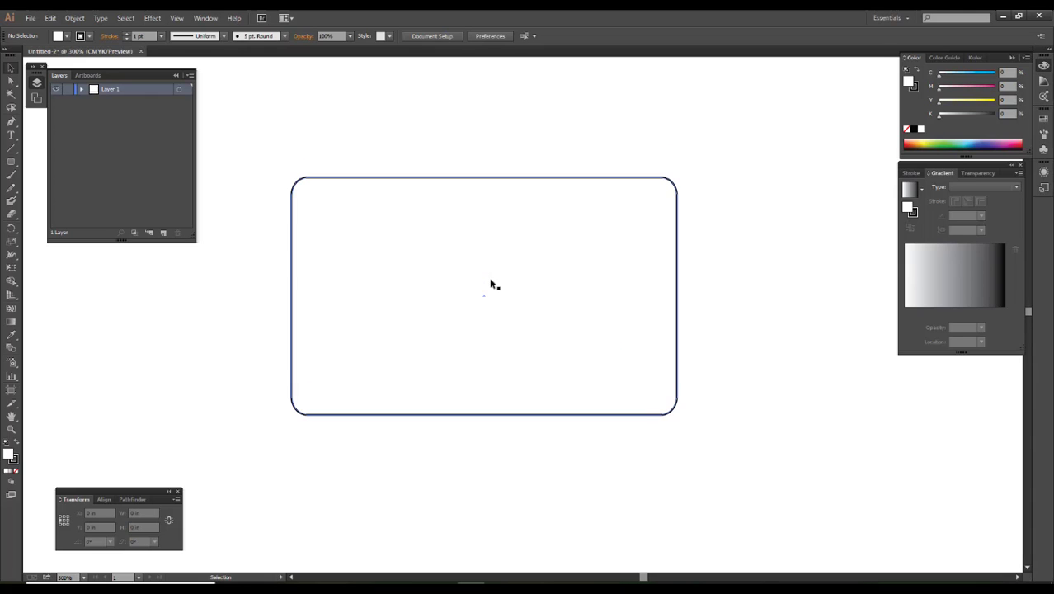
{"action": "scroll", "coordinate": [492, 285], "scroll_direction": "down", "scroll_amount": 2}
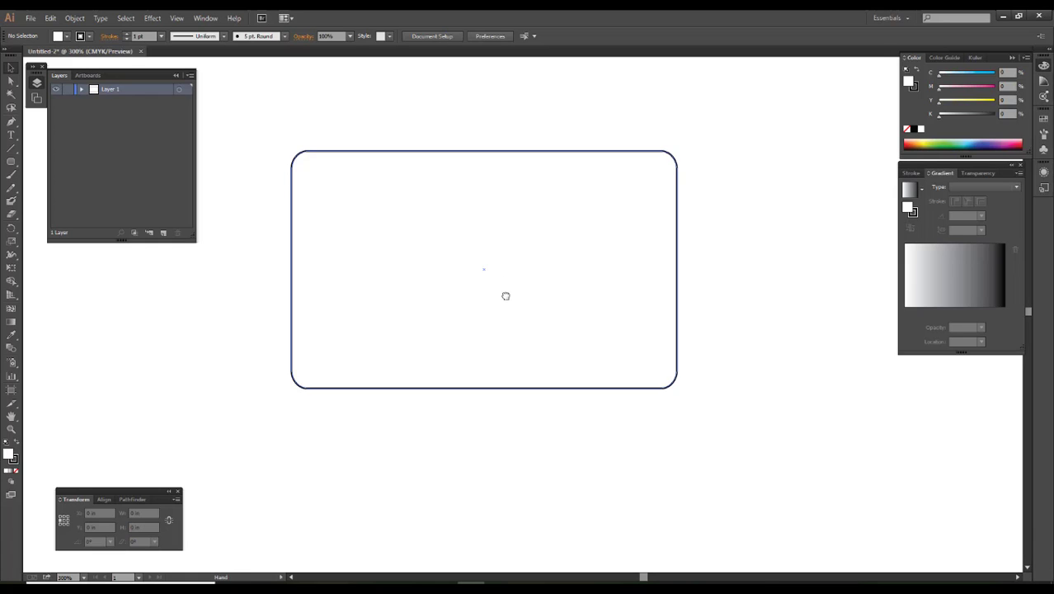
{"action": "scroll", "coordinate": [487, 304], "scroll_direction": "right", "scroll_amount": 1}
{"action": "scroll", "coordinate": [541, 287], "scroll_direction": "down", "scroll_amount": 1}
- Alt-drag a copy of the card straight down below the original
{"action": "mouse_move", "coordinate": [508, 271]}
{"action": "left_mouse_down"}
{"action": "mouse_move", "coordinate": [509, 429]}
{"action": "mouse_move", "coordinate": [585, 419]}
{"action": "left_mouse_up"}
{"action": "left_click", "coordinate": [664, 438]}
{"action": "left_click_drag", "start_coordinate": [663, 438], "coordinate": [599, 334]}
{"action": "left_click_drag", "start_coordinate": [614, 401], "coordinate": [391, 236]}
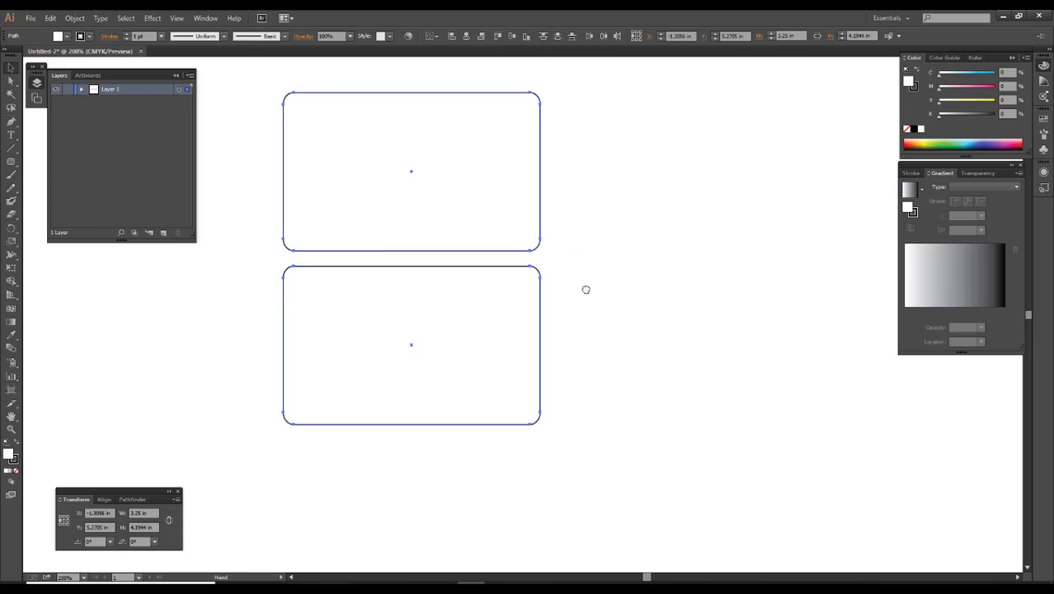
{"action": "scroll", "coordinate": [586, 289], "scroll_direction": "up", "scroll_amount": 1}
- Select both cards and expand Layer 1 to list their paths
{"action": "key", "text": "a"}
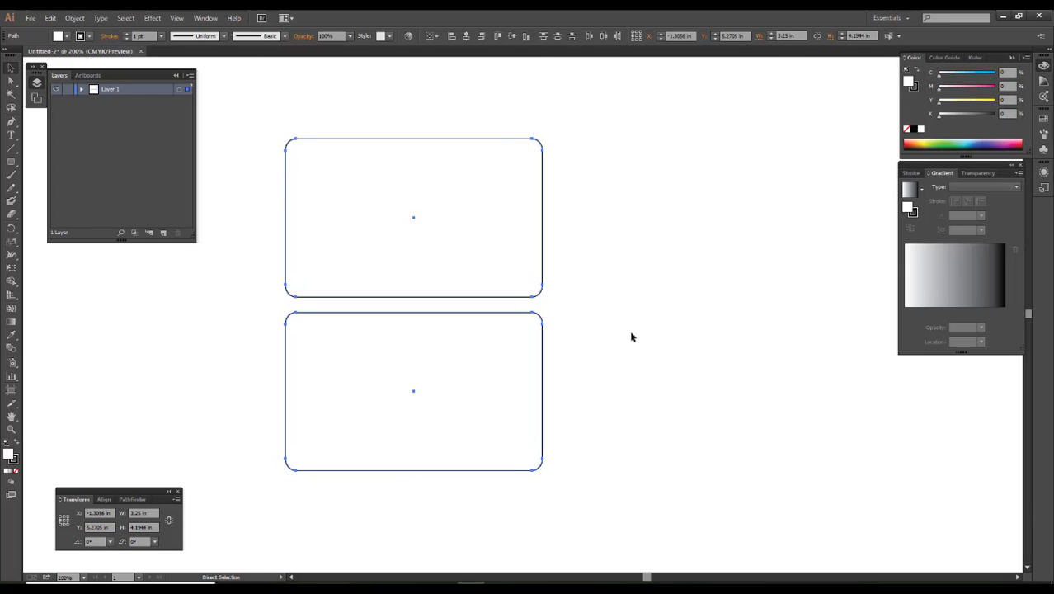
{"action": "key", "text": "v"}
{"action": "left_click", "coordinate": [631, 336]}
{"action": "left_click_drag", "start_coordinate": [594, 402], "coordinate": [405, 235]}
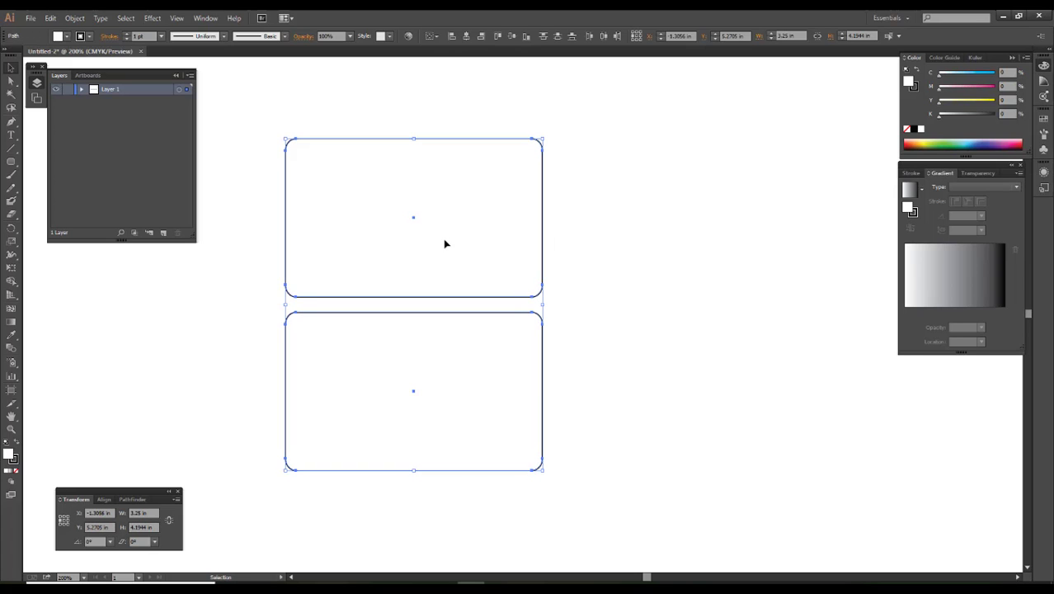
{"action": "left_click", "coordinate": [82, 89]}
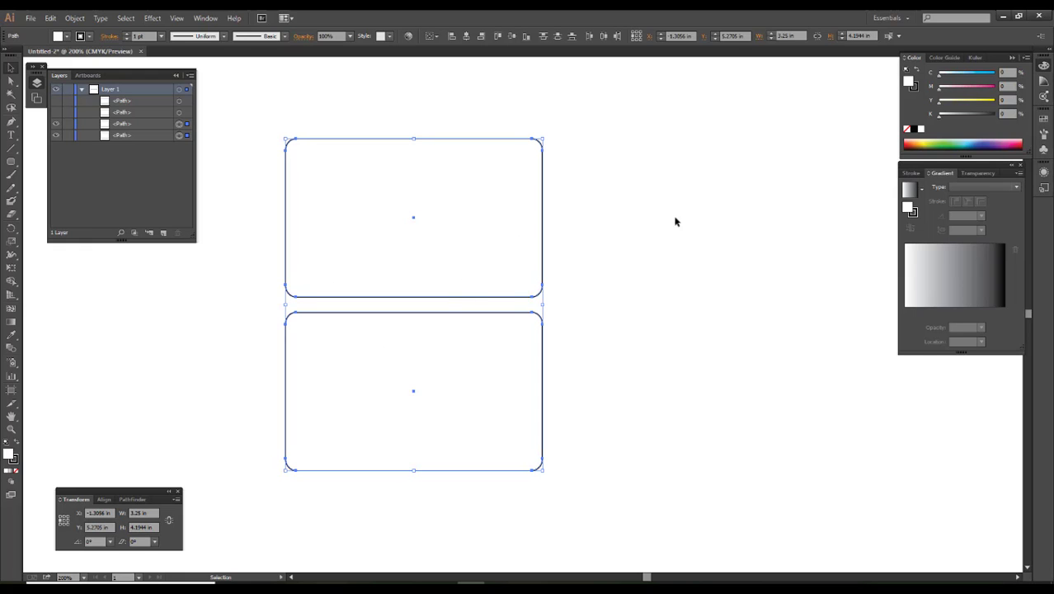
- Apply a Gaussian Blur of about 9.1 px to the cards, with preview on
{"action": "left_click", "coordinate": [153, 18]}
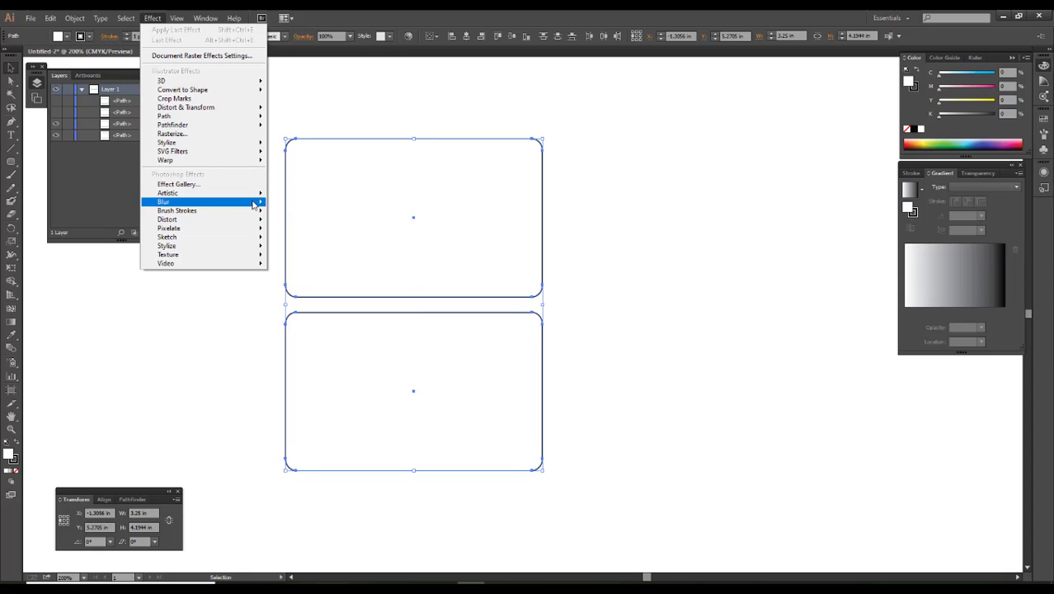
{"action": "mouse_move", "coordinate": [203, 201]}
{"action": "left_click", "coordinate": [309, 203]}
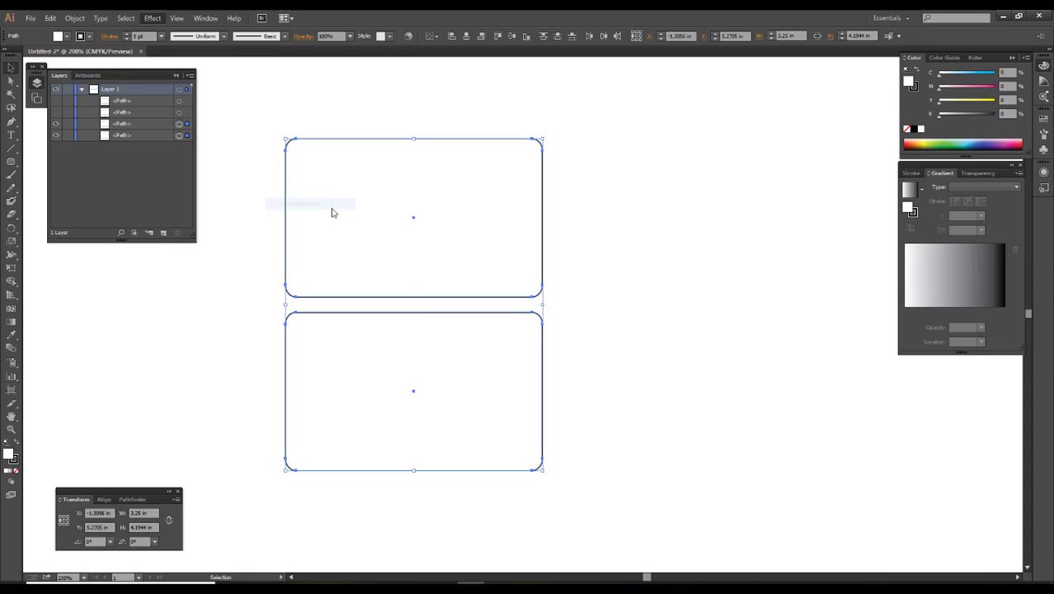
{"action": "left_click", "coordinate": [783, 311]}
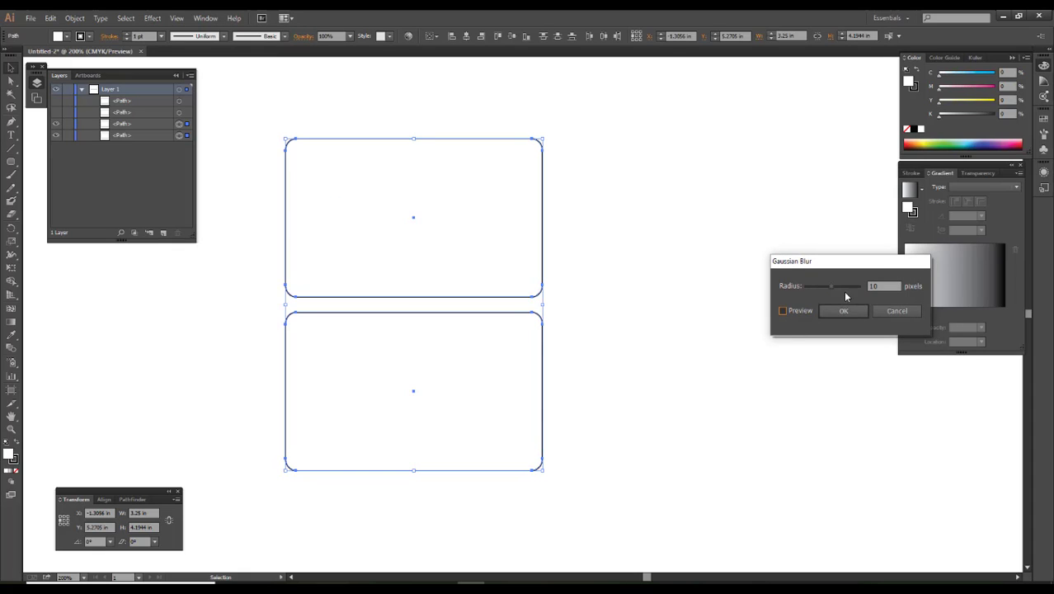
{"action": "mouse_move", "coordinate": [831, 287]}
{"action": "left_mouse_down"}
{"action": "mouse_move", "coordinate": [850, 287]}
{"action": "mouse_move", "coordinate": [828, 287]}
{"action": "left_mouse_up"}
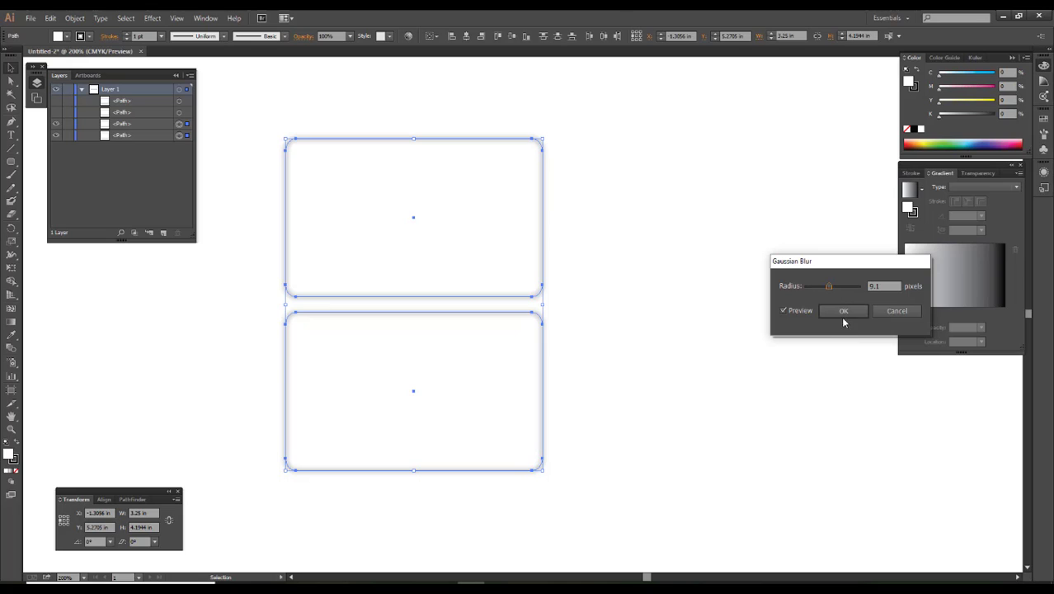
{"action": "left_click", "coordinate": [843, 311]}
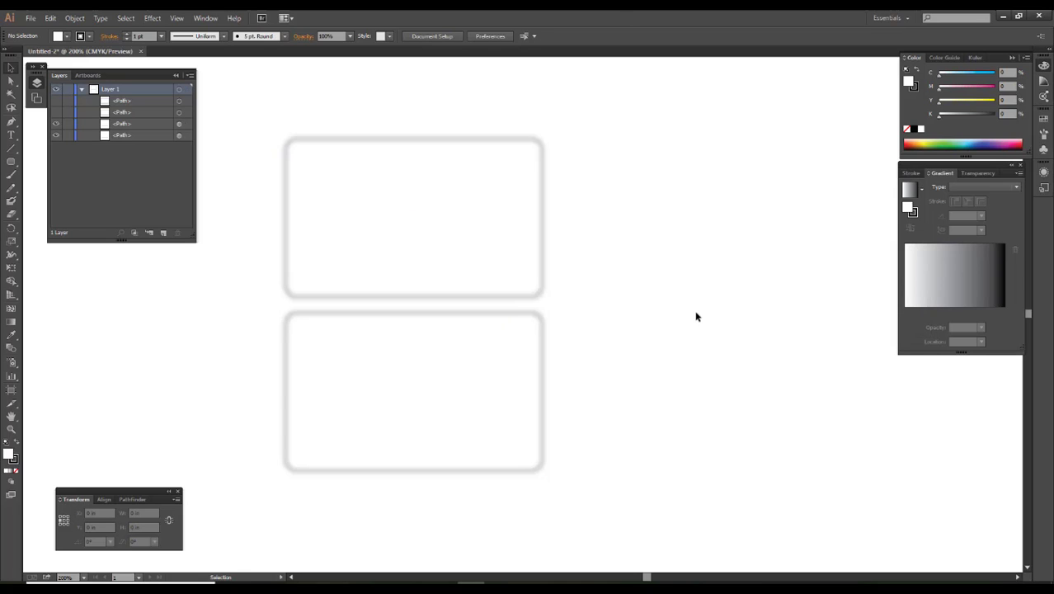
{"action": "key", "text": "ctrl+z"}
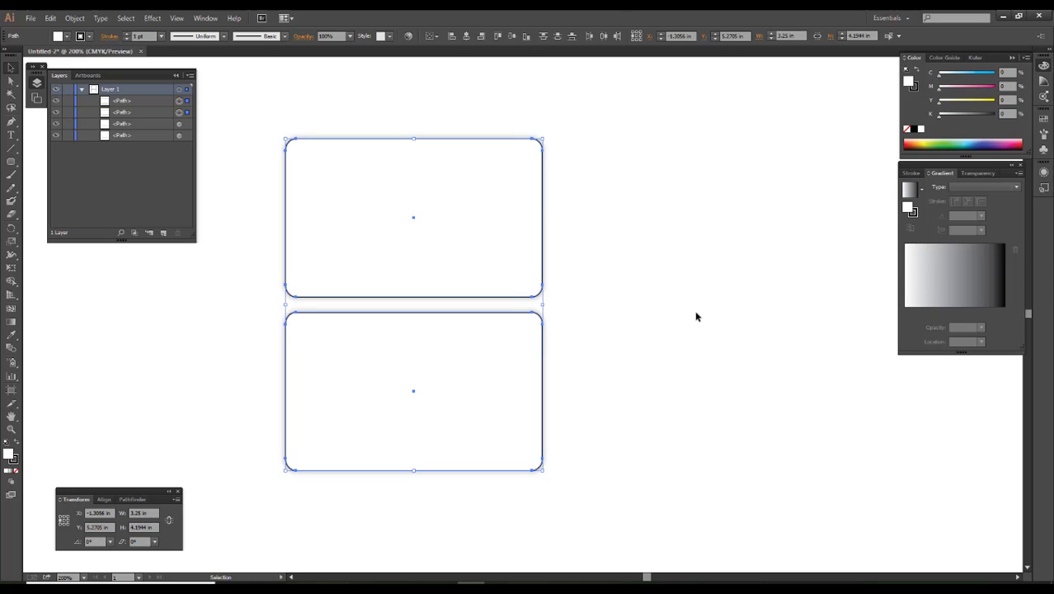
- Set the stroke of both cards to None, then select the top card
{"action": "left_click", "coordinate": [473, 336]}
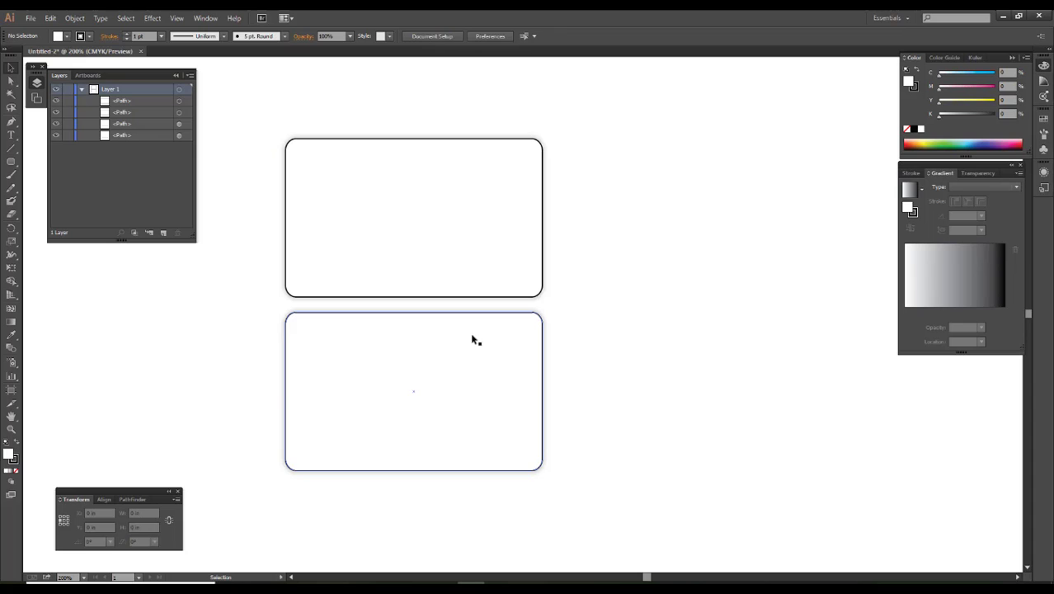
{"action": "left_click", "coordinate": [471, 242], "text": "shift"}
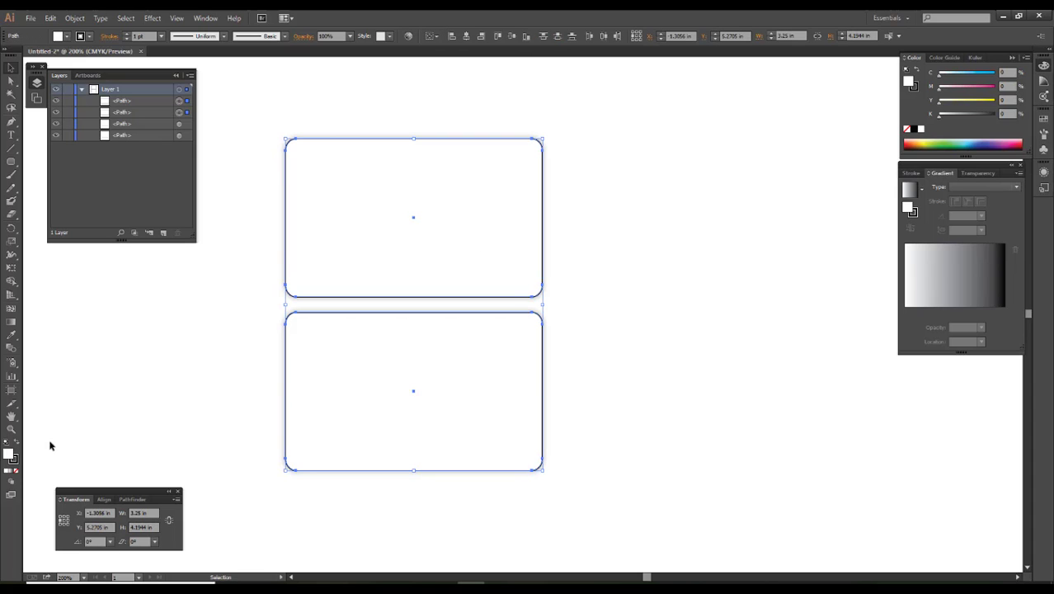
{"action": "left_click", "coordinate": [21, 461]}
{"action": "left_click", "coordinate": [18, 471]}
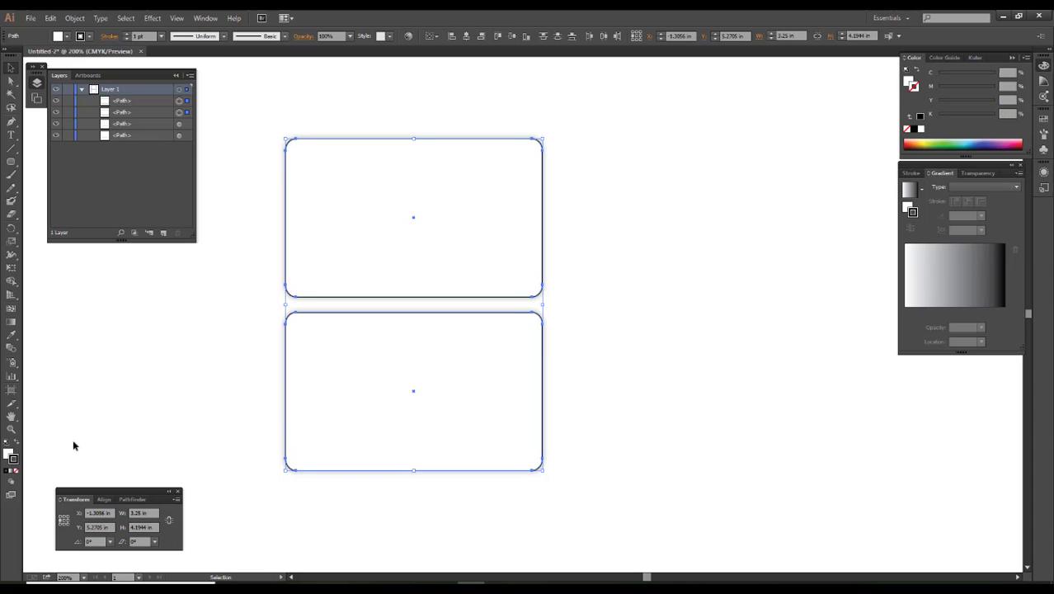
{"action": "left_click", "coordinate": [682, 419]}
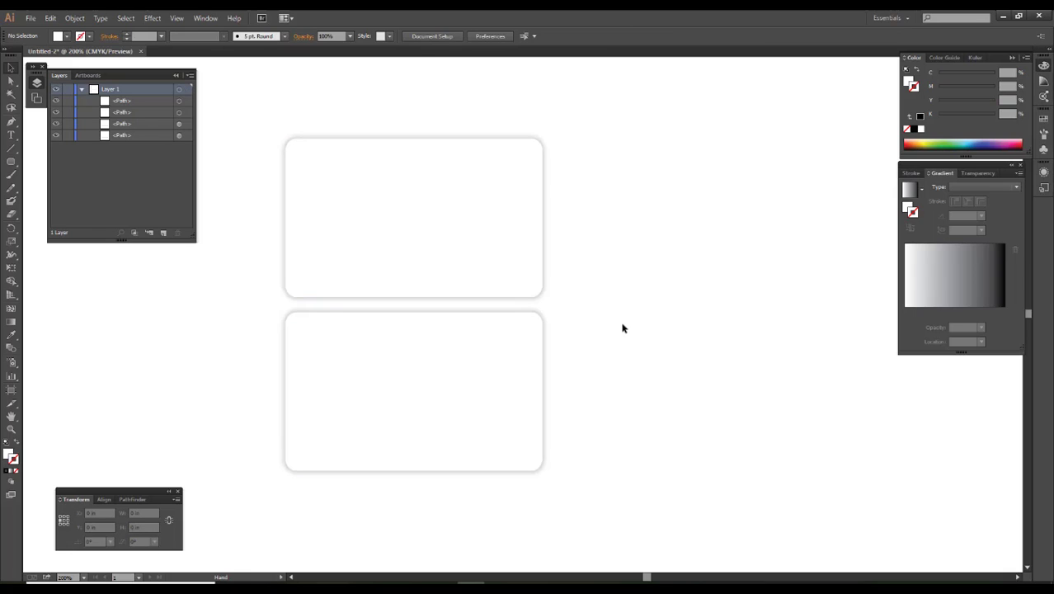
{"action": "left_click_drag", "start_coordinate": [623, 328], "coordinate": [668, 320]}
{"action": "left_click", "coordinate": [538, 273]}
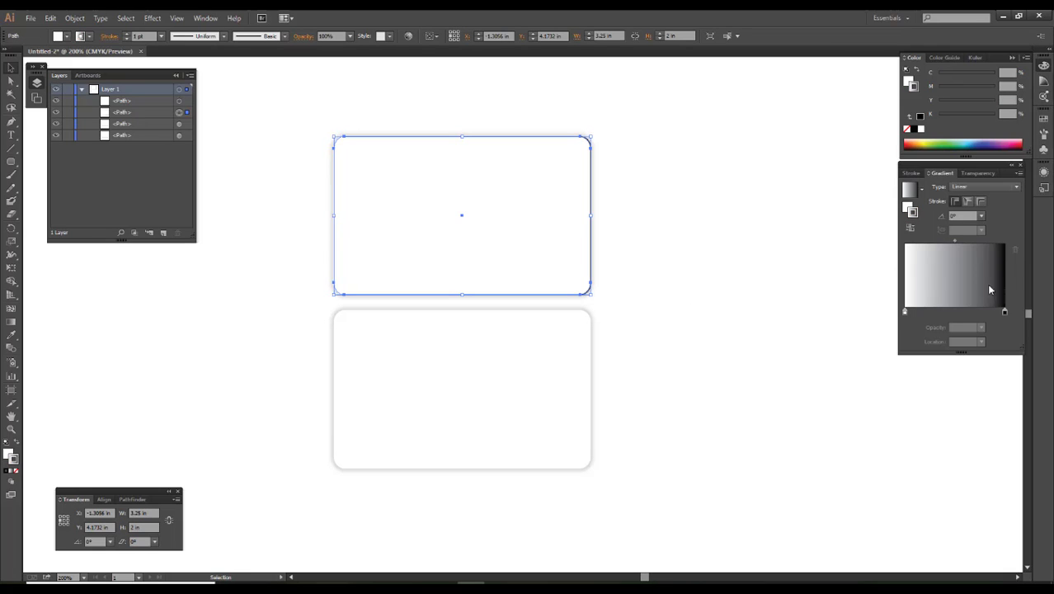
- Give the top card no stroke and a white-to-black linear gradient with a middle stop at 48.39%
{"action": "key", "text": "slash"}
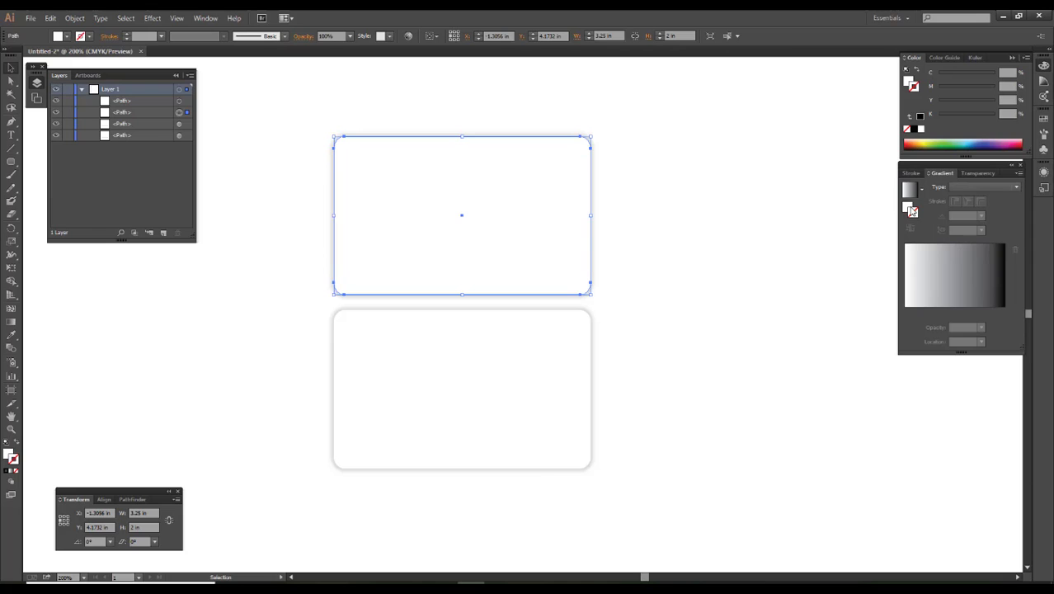
{"action": "left_click", "coordinate": [943, 281]}
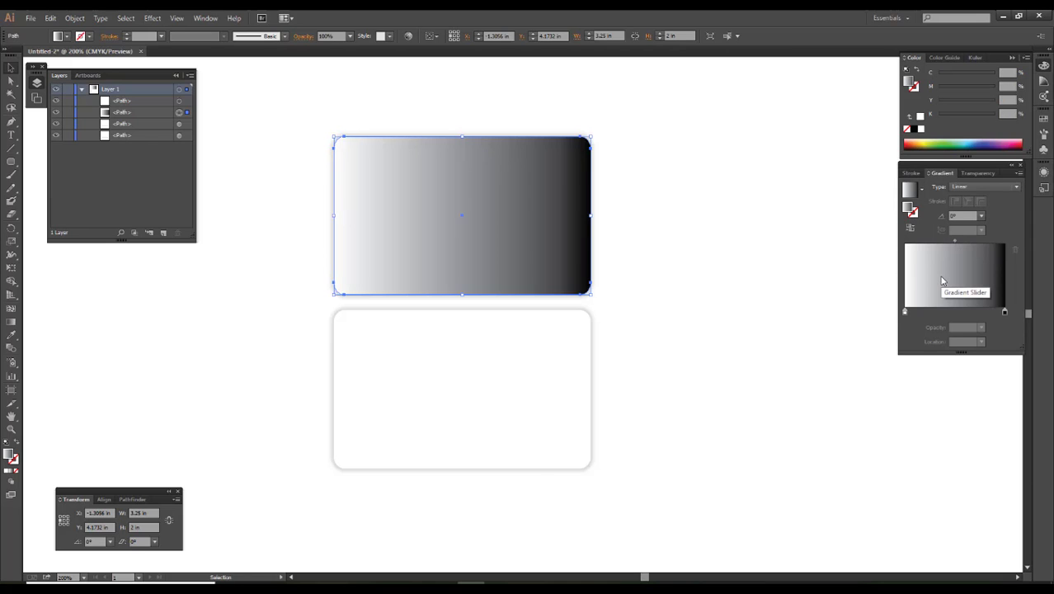
{"action": "left_click", "coordinate": [644, 354]}
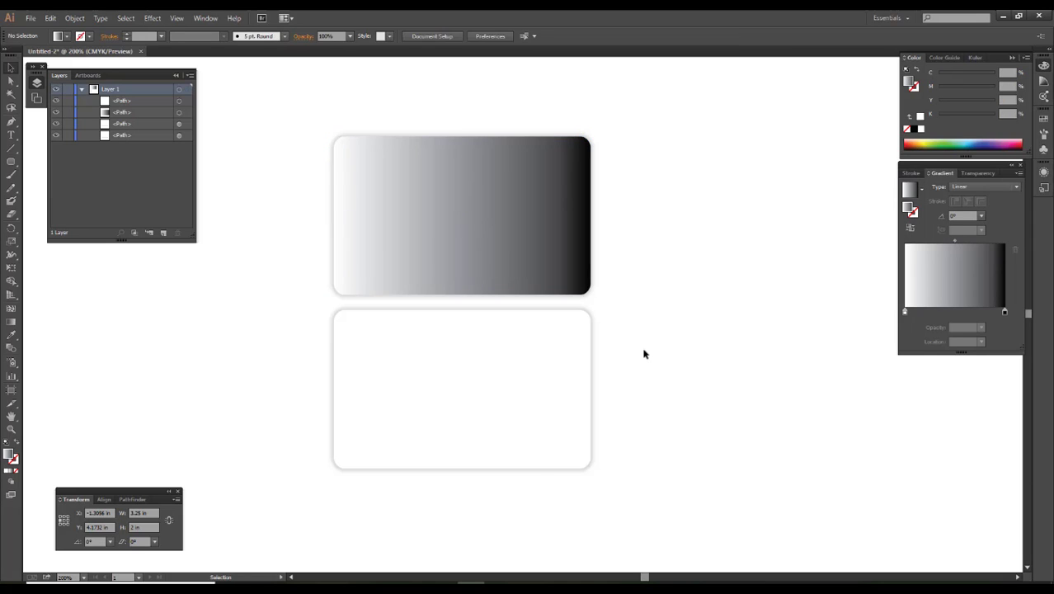
{"action": "left_click", "coordinate": [532, 211]}
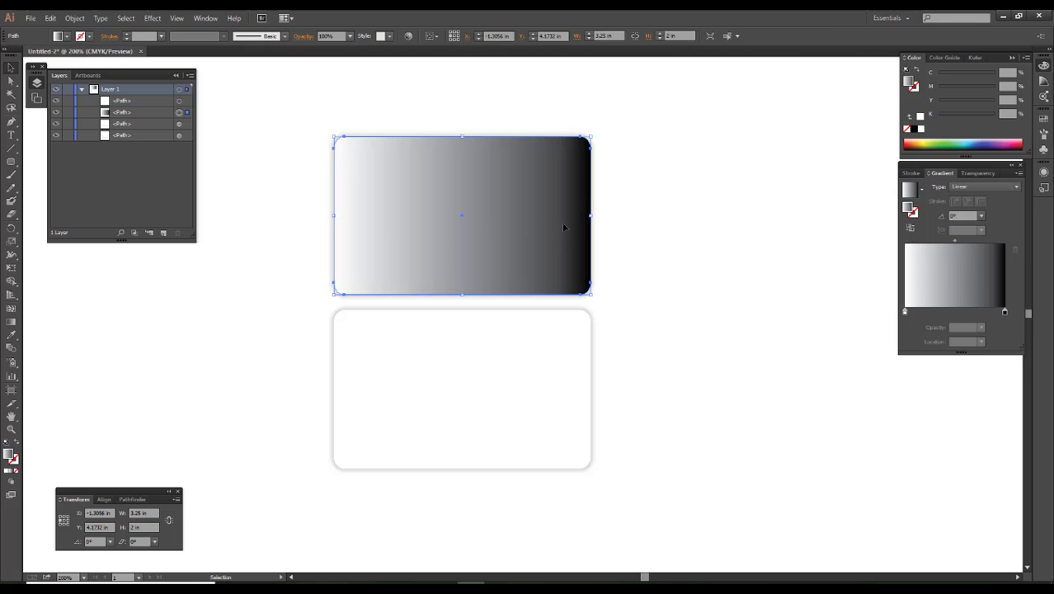
{"action": "left_click", "coordinate": [691, 286]}
{"action": "key", "text": "ctrl+z"}
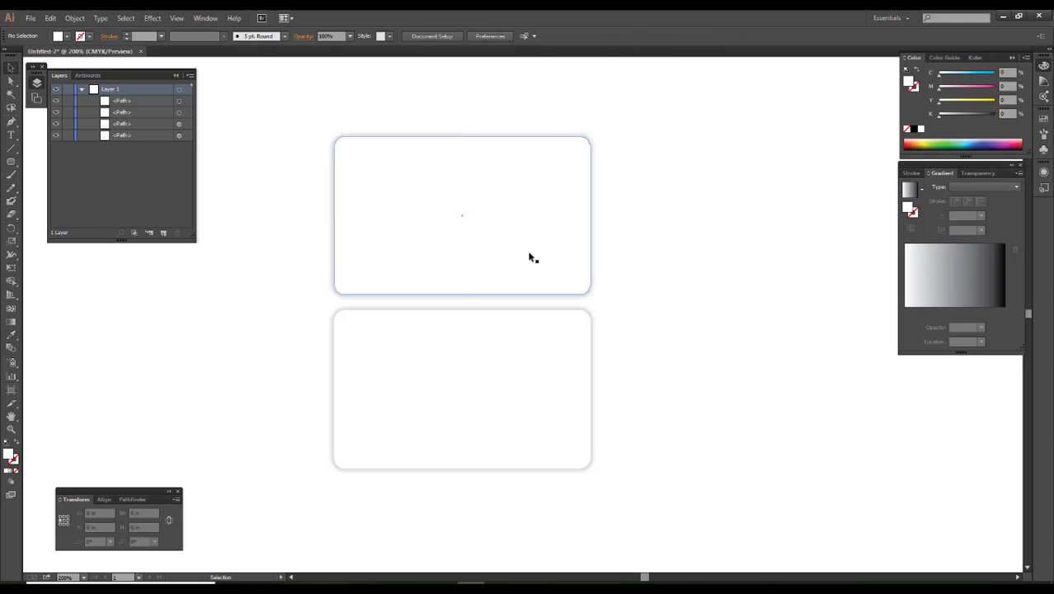
{"action": "key", "text": "ctrl+shift+z"}
{"action": "left_click", "coordinate": [805, 304]}
{"action": "left_click", "coordinate": [466, 204]}
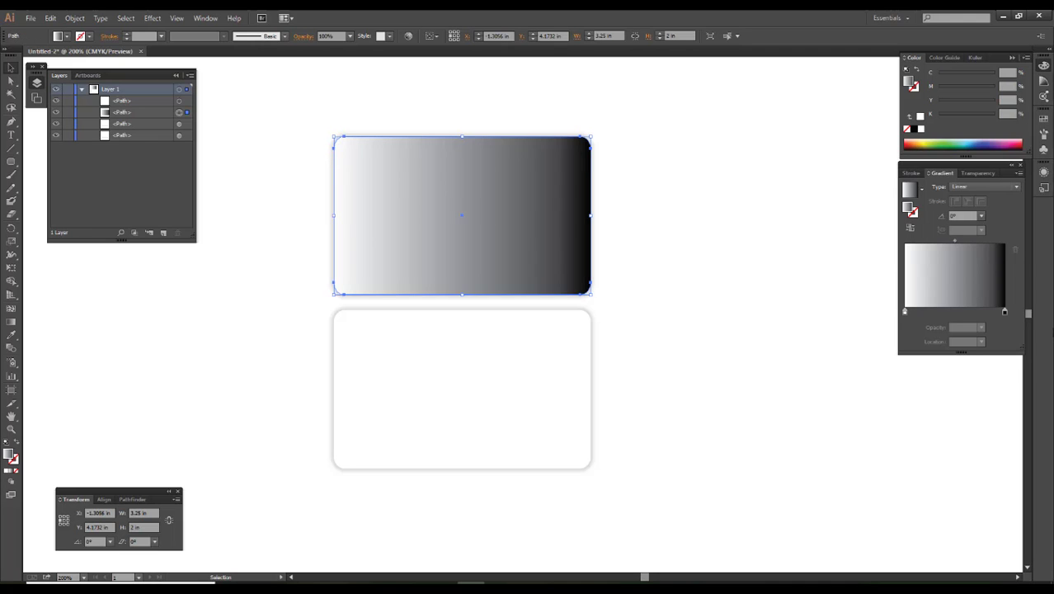
{"action": "left_click", "coordinate": [954, 314]}
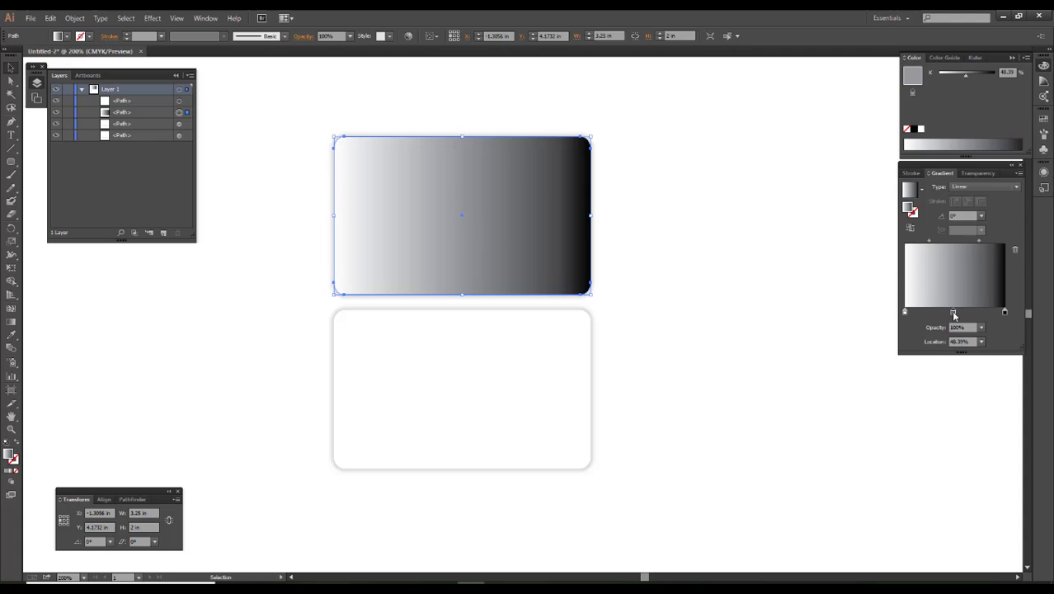
- Make the middle gradient stop yellow and the end stop CMYK magenta
{"action": "double_click", "coordinate": [955, 315]}
{"action": "mouse_move", "coordinate": [912, 380]}
{"action": "left_mouse_down"}
{"action": "mouse_move", "coordinate": [969, 380]}
{"action": "mouse_move", "coordinate": [912, 394]}
{"action": "left_mouse_up"}
{"action": "left_click", "coordinate": [1005, 313]}
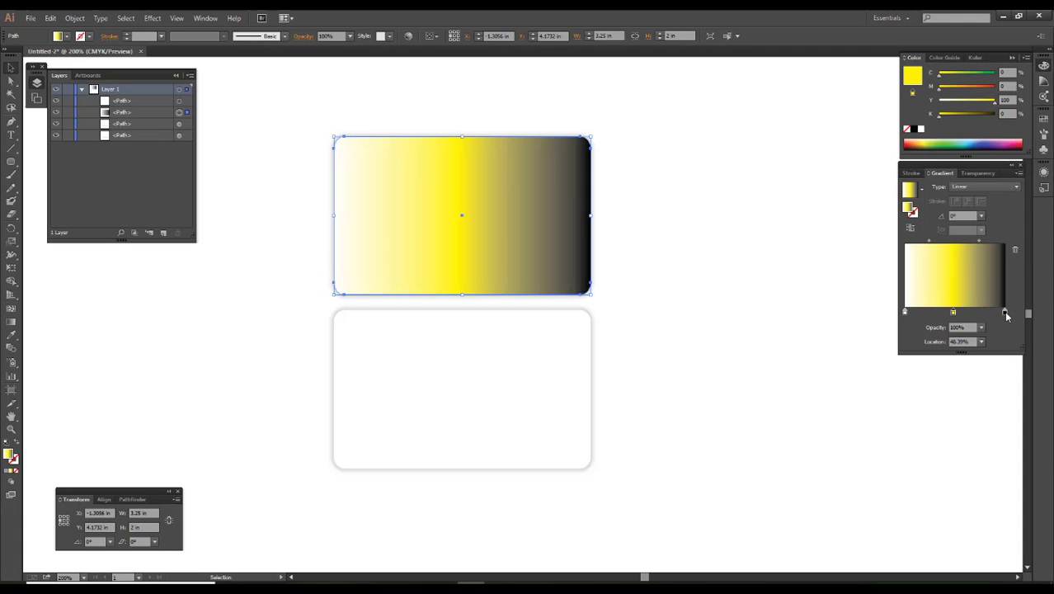
{"action": "double_click", "coordinate": [1004, 313]}
{"action": "left_click_drag", "start_coordinate": [951, 356], "coordinate": [912, 354]}
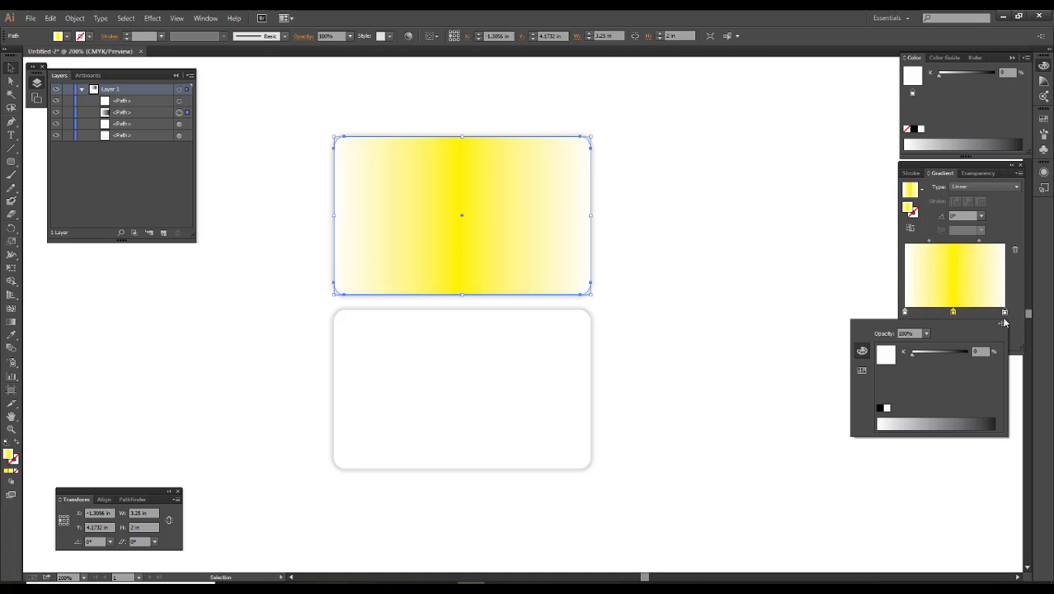
{"action": "left_click", "coordinate": [1004, 325]}
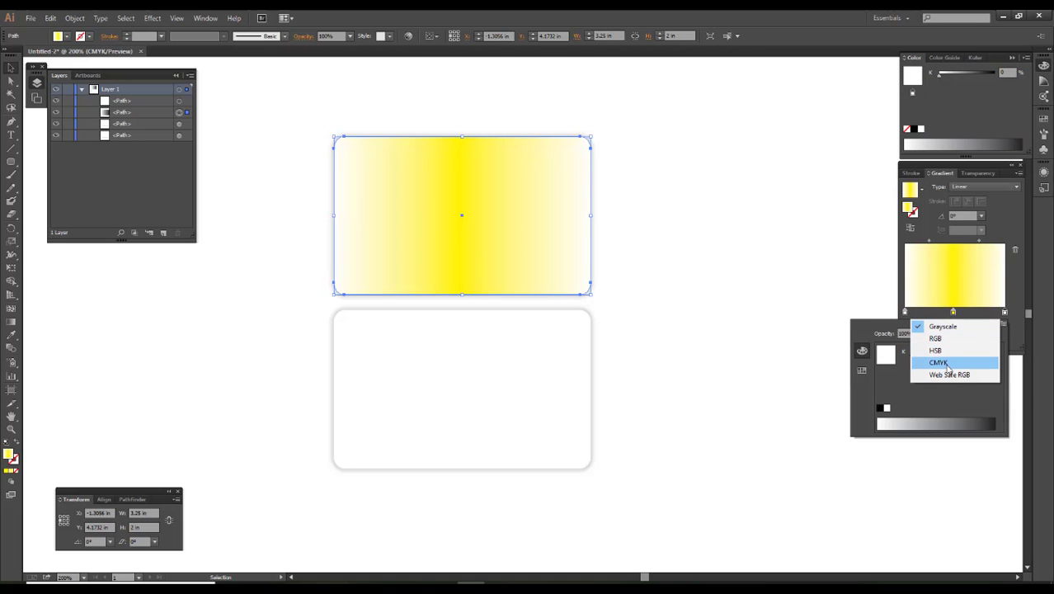
{"action": "left_click", "coordinate": [947, 364]}
{"action": "mouse_move", "coordinate": [912, 366]}
{"action": "left_mouse_down"}
{"action": "mouse_move", "coordinate": [967, 365]}
{"action": "mouse_move", "coordinate": [943, 352]}
{"action": "mouse_move", "coordinate": [809, 364]}
{"action": "left_mouse_up"}
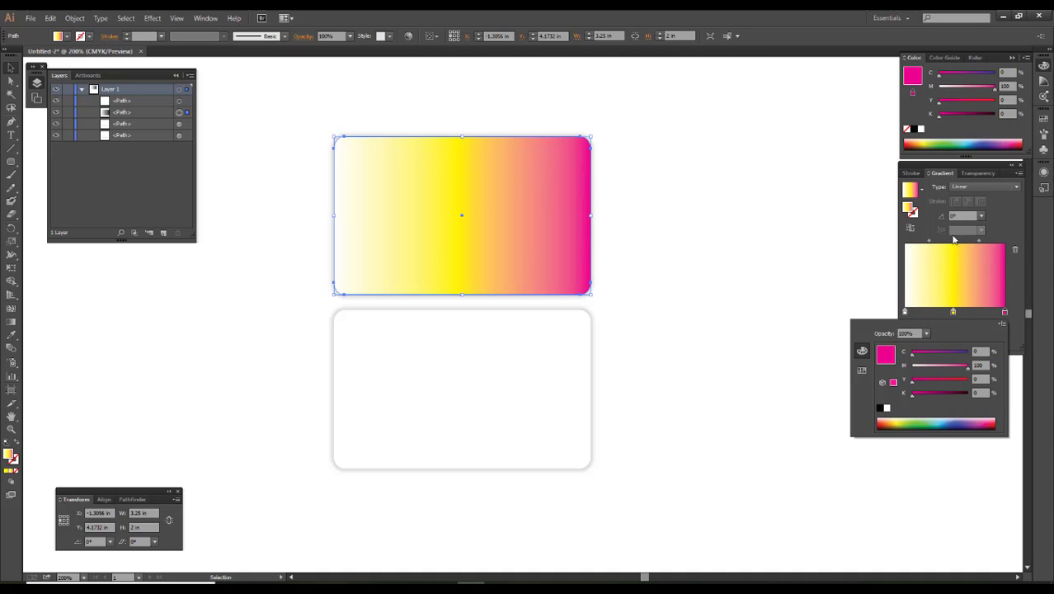
{"action": "left_click", "coordinate": [959, 187]}
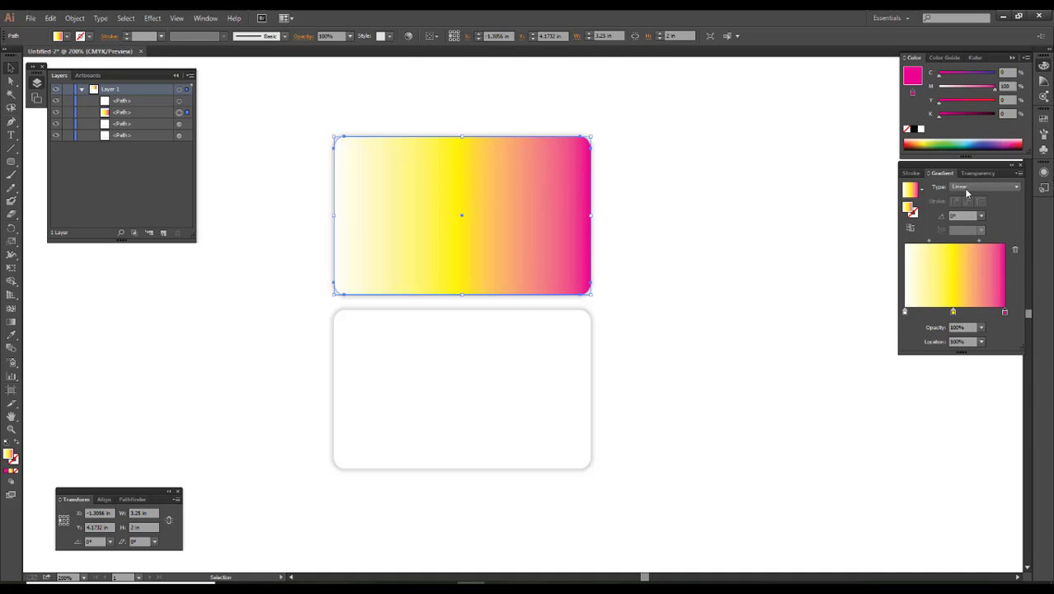
- Switch the gradient to Radial and eyedropper it onto the lower card
{"action": "left_click", "coordinate": [967, 190]}
{"action": "left_click", "coordinate": [966, 209]}
{"action": "left_click", "coordinate": [703, 349]}
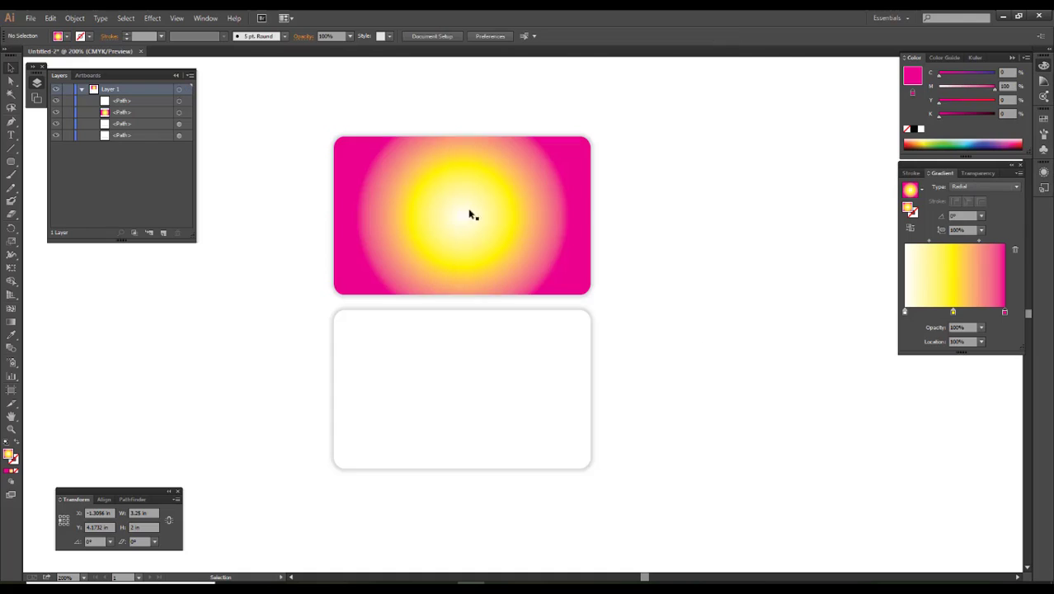
{"action": "left_click", "coordinate": [533, 359]}
{"action": "key", "text": "i"}
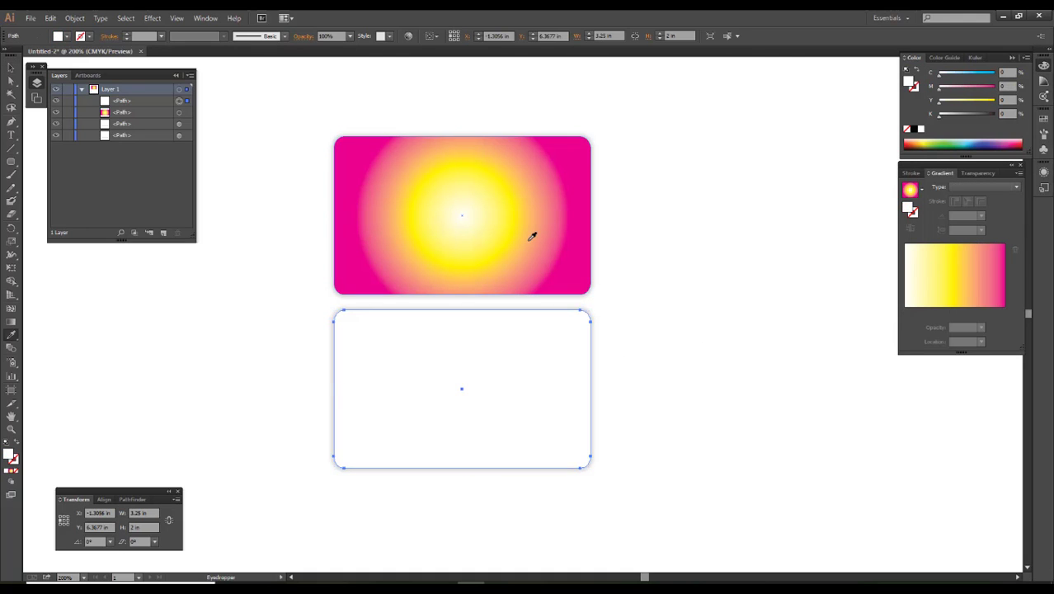
{"action": "left_click", "coordinate": [532, 232]}
{"action": "key", "text": "v"}
{"action": "left_click", "coordinate": [683, 287]}
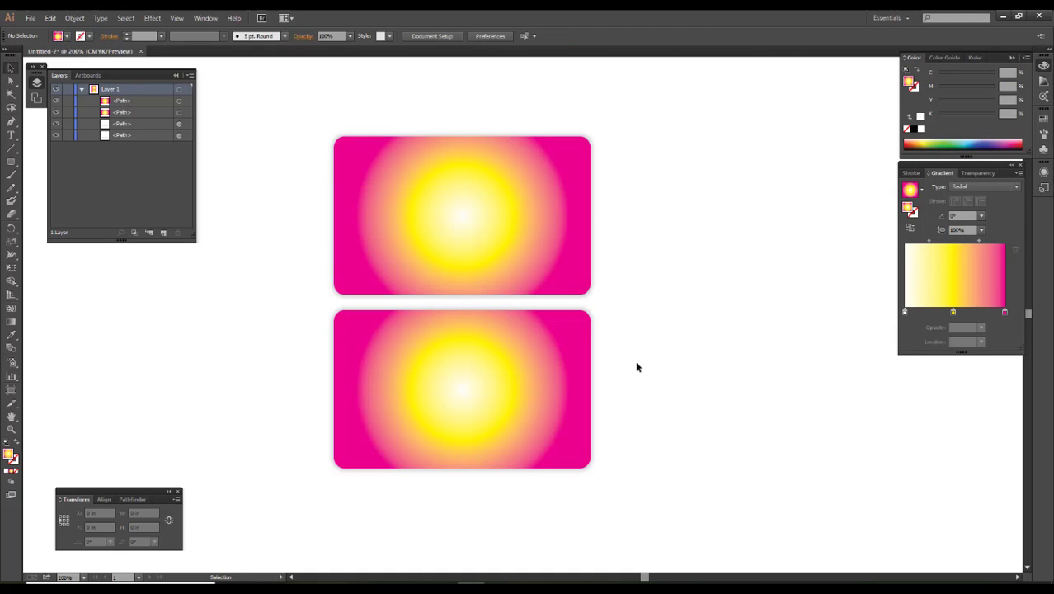
- Run one radial gradient diagonally across both cards, from the top-left to the bottom-right
{"action": "left_click", "coordinate": [491, 247]}
{"action": "left_click", "coordinate": [510, 355], "text": "shift"}
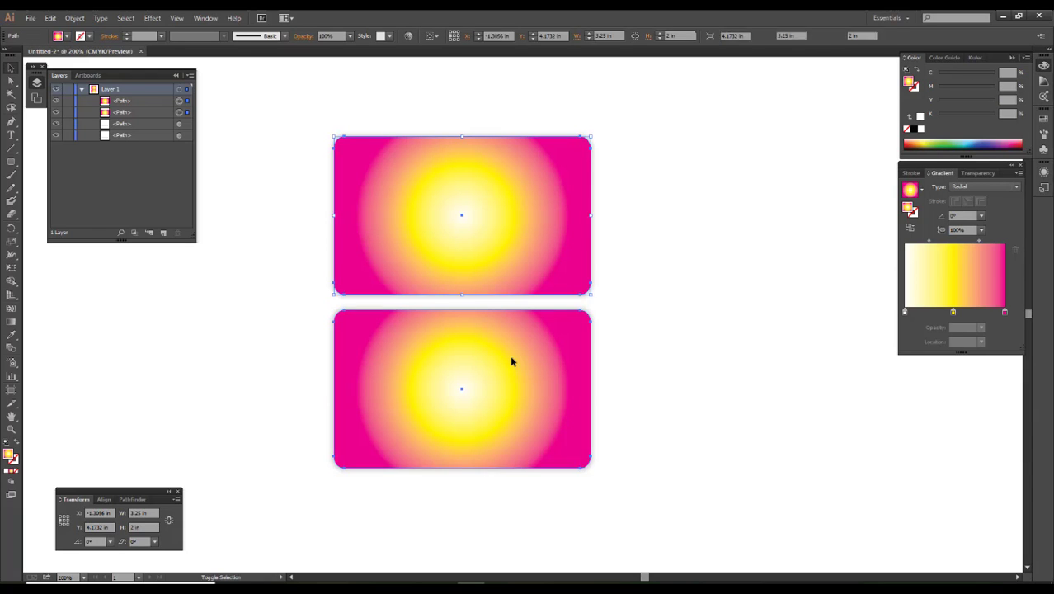
{"action": "left_click", "coordinate": [11, 321]}
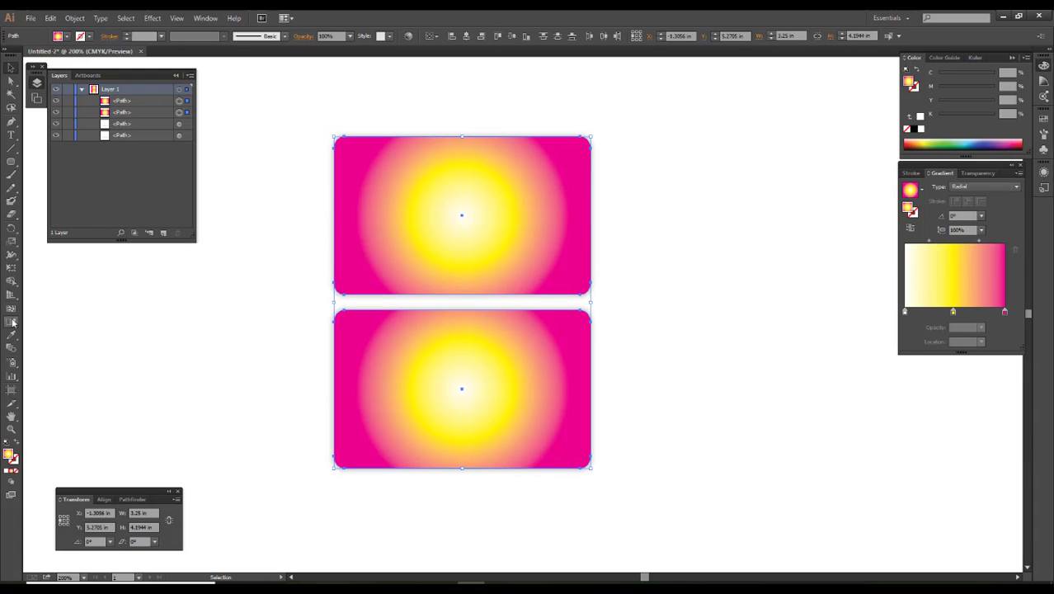
{"action": "left_click_drag", "start_coordinate": [338, 132], "coordinate": [665, 513]}
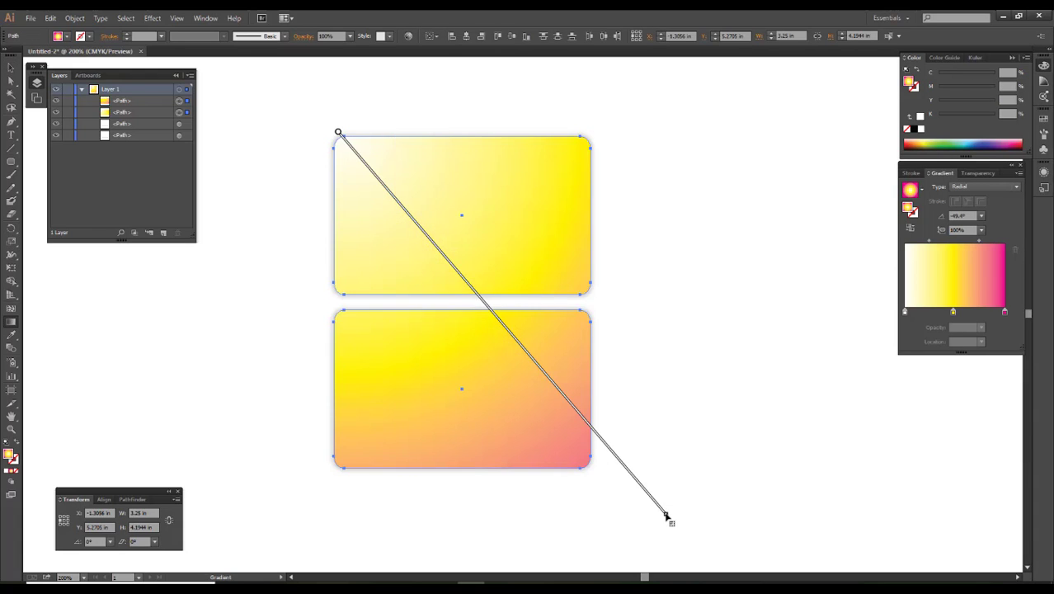
{"action": "left_click_drag", "start_coordinate": [424, 180], "coordinate": [691, 496]}
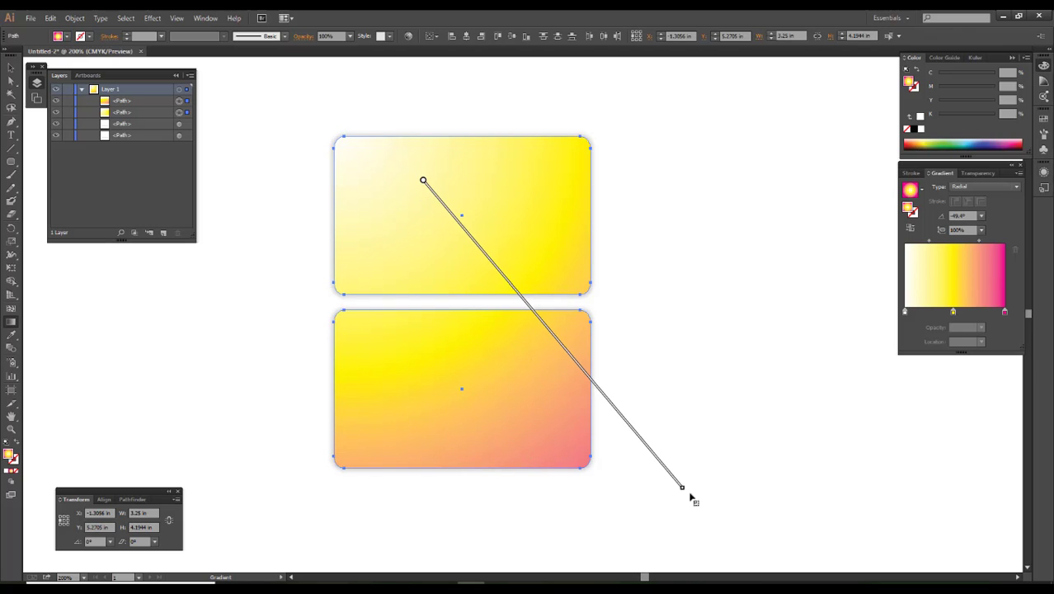
{"action": "key", "text": "v"}
{"action": "left_click", "coordinate": [610, 467]}
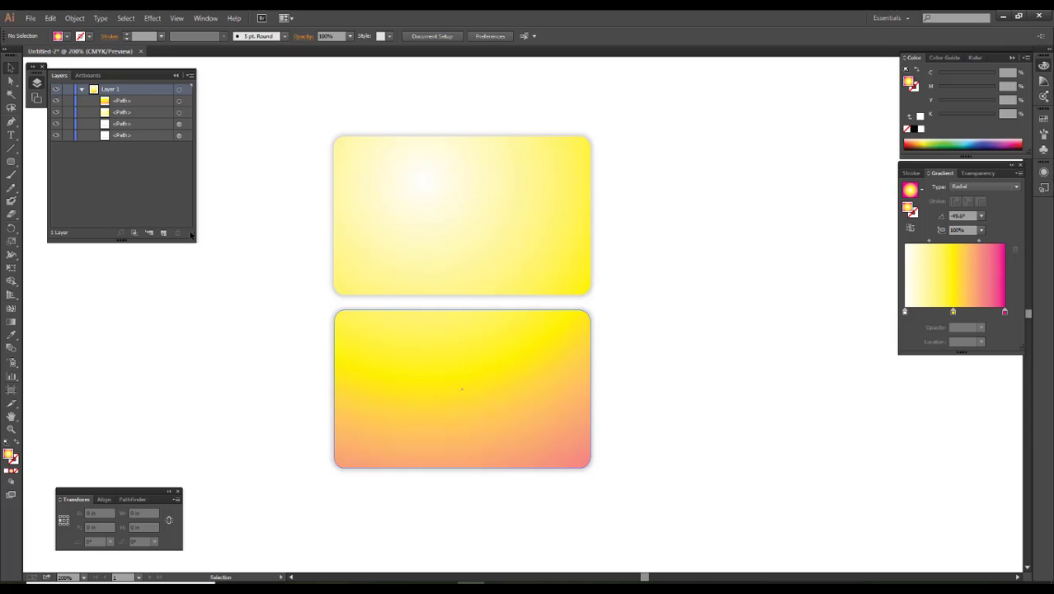
{"action": "key", "text": "p"}
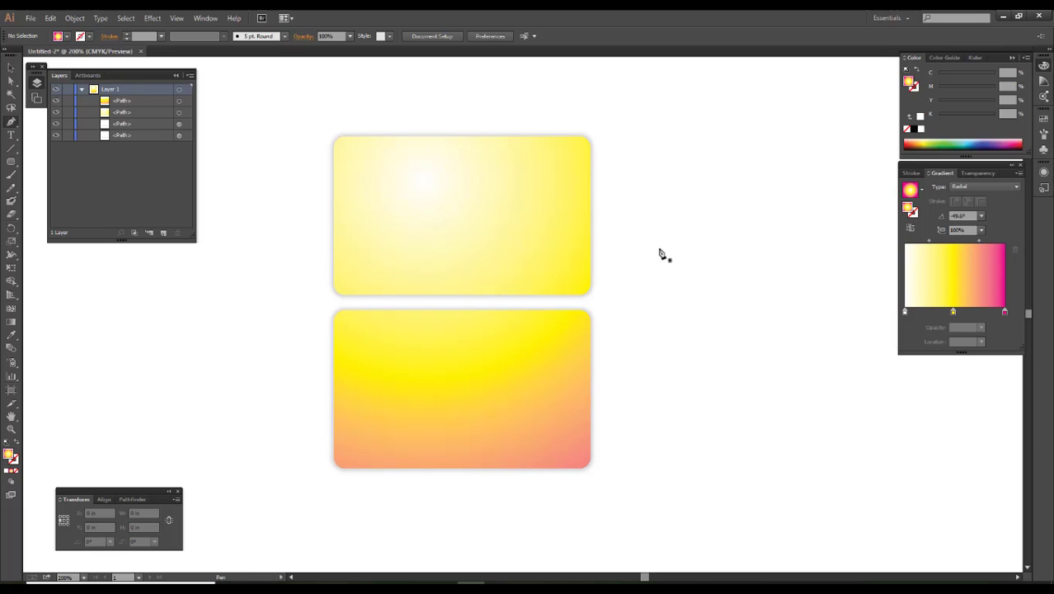
- Start the wave path at the top card's left edge, curving up to its top-right corner
{"action": "left_click", "coordinate": [337, 274]}
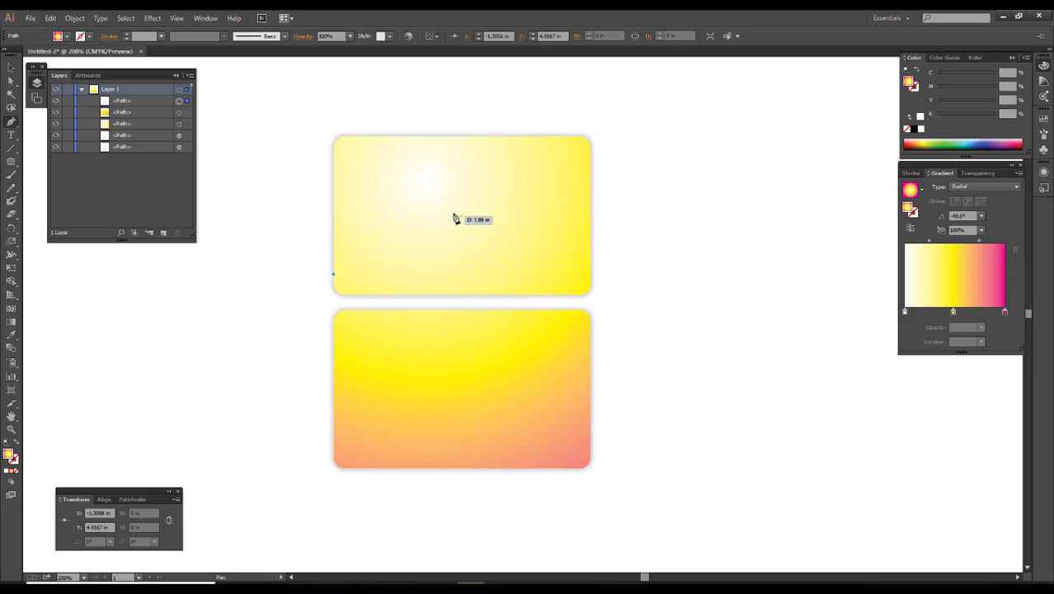
{"action": "left_click_drag", "start_coordinate": [452, 216], "coordinate": [519, 223]}
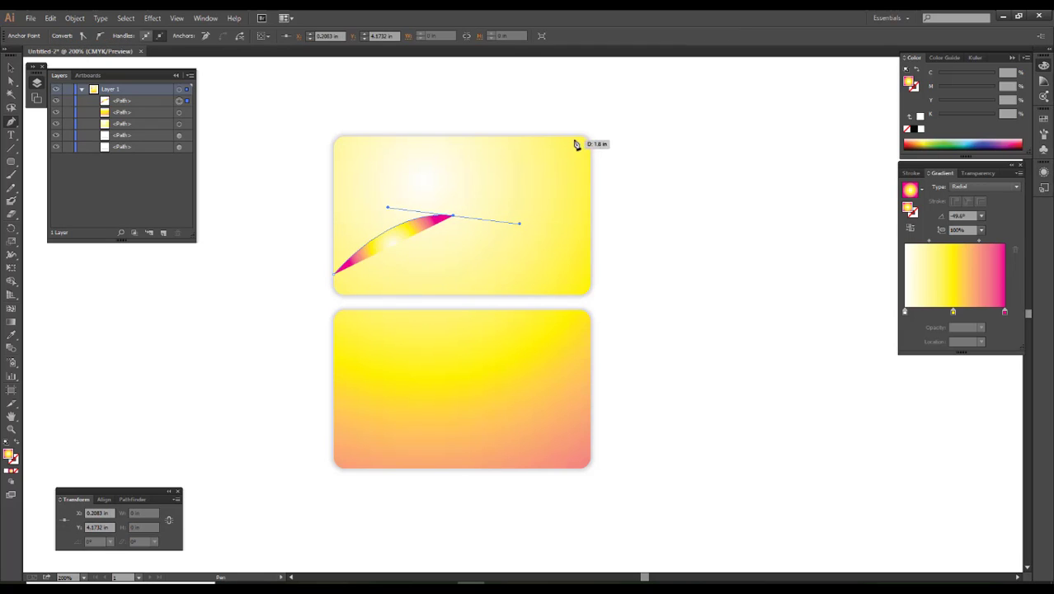
{"action": "mouse_move", "coordinate": [581, 135]}
{"action": "left_mouse_down"}
{"action": "mouse_move", "coordinate": [598, 126]}
{"action": "mouse_move", "coordinate": [588, 231]}
{"action": "left_mouse_up"}
{"action": "scroll", "coordinate": [589, 169], "scroll_direction": "up", "scroll_amount": 2}
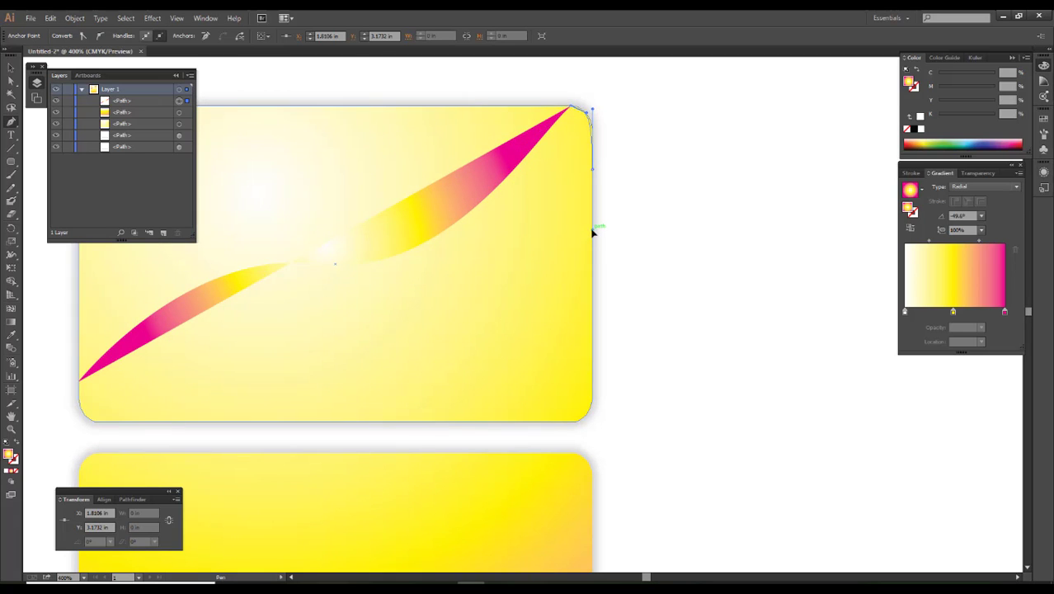
{"action": "scroll", "coordinate": [588, 273], "scroll_direction": "down", "scroll_amount": 2}
{"action": "mouse_move", "coordinate": [589, 230]}
{"action": "left_mouse_down"}
{"action": "mouse_move", "coordinate": [642, 331]}
{"action": "mouse_move", "coordinate": [649, 311]}
{"action": "mouse_move", "coordinate": [618, 344]}
{"action": "left_mouse_up"}
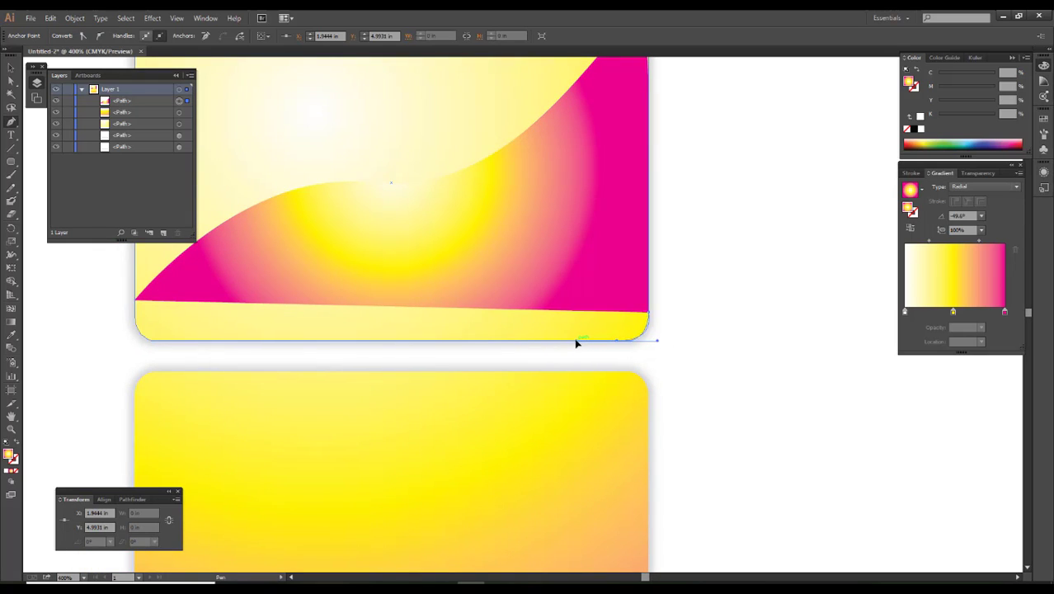
- Close the wave back along the bottom-left with a smooth curve, then deselect it
{"action": "scroll", "coordinate": [470, 330], "scroll_direction": "left", "scroll_amount": 5}
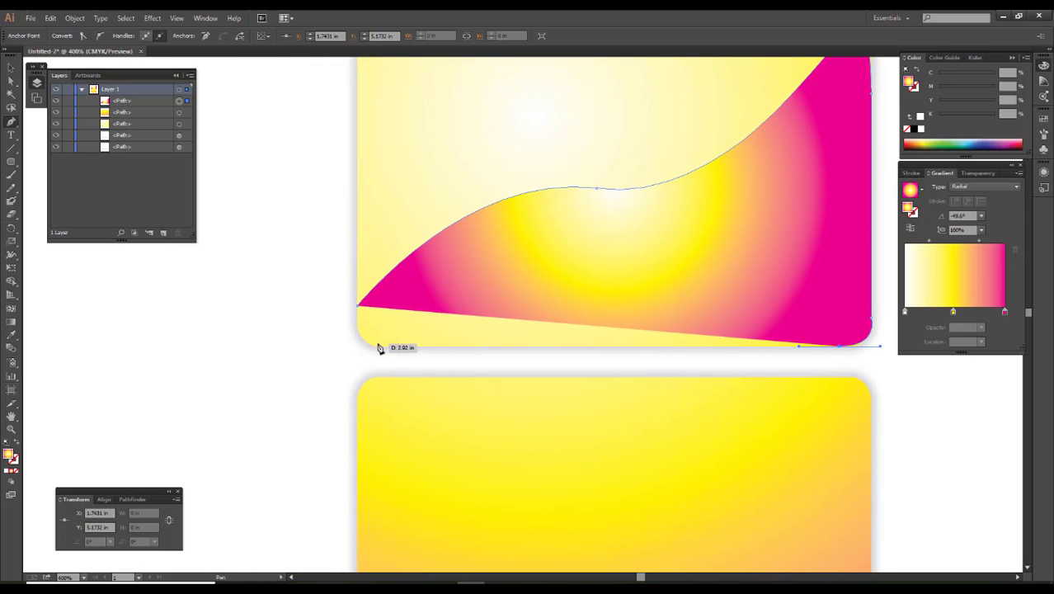
{"action": "left_click_drag", "start_coordinate": [378, 347], "coordinate": [358, 312]}
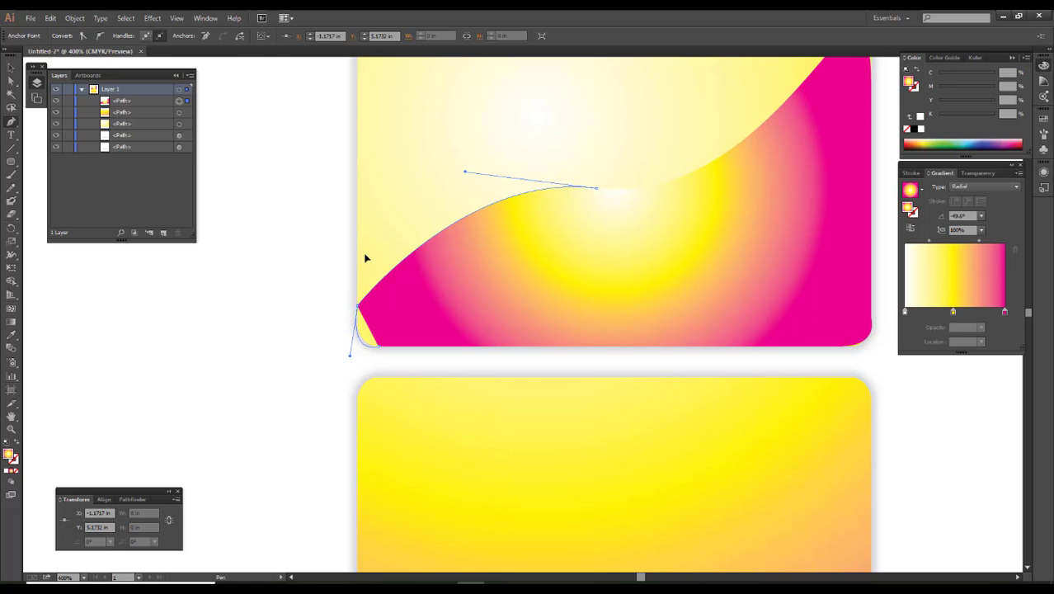
{"action": "left_click_drag", "start_coordinate": [358, 312], "coordinate": [366, 271]}
{"action": "key", "text": "v"}
{"action": "scroll", "coordinate": [268, 325], "scroll_direction": "down", "scroll_amount": 2}
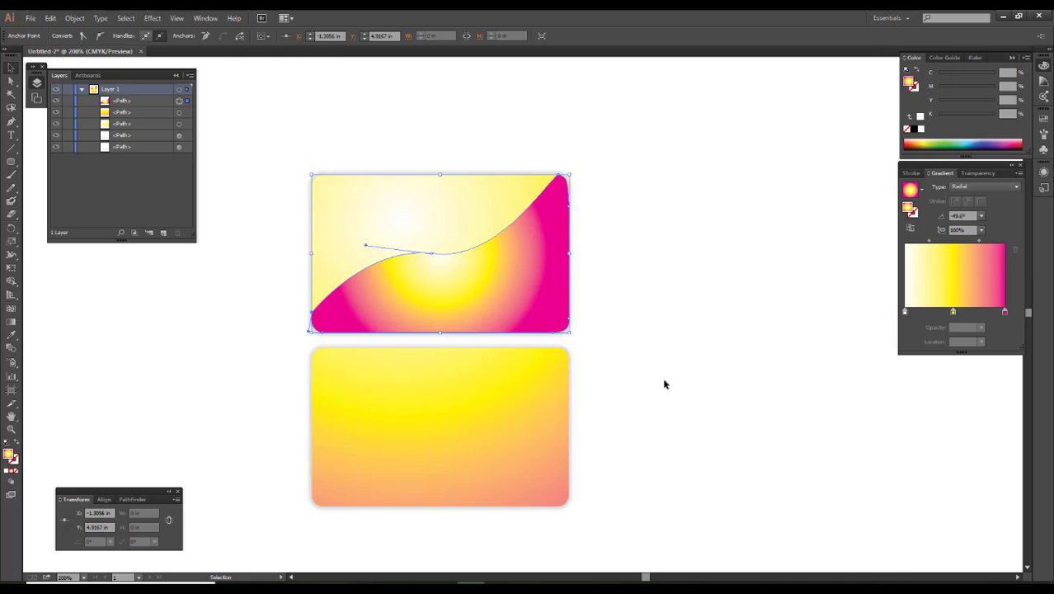
{"action": "left_click", "coordinate": [744, 405]}
{"action": "left_click_drag", "start_coordinate": [668, 383], "coordinate": [673, 351]}
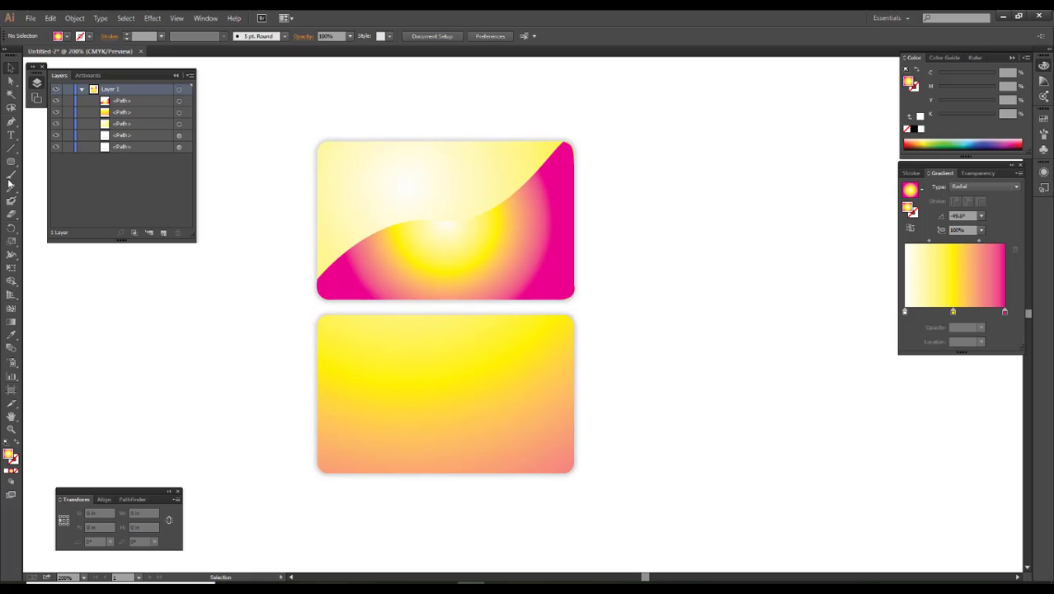
- Remove the small gradient rounded rectangle beside the top card
{"action": "key", "text": "m"}
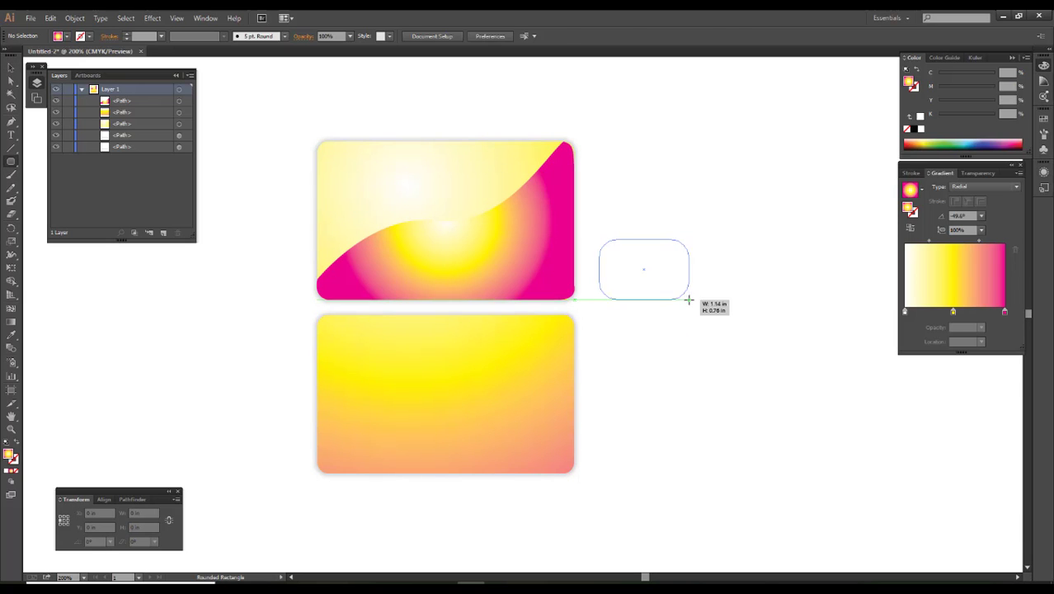
{"action": "left_click_drag", "start_coordinate": [704, 324], "coordinate": [689, 299]}
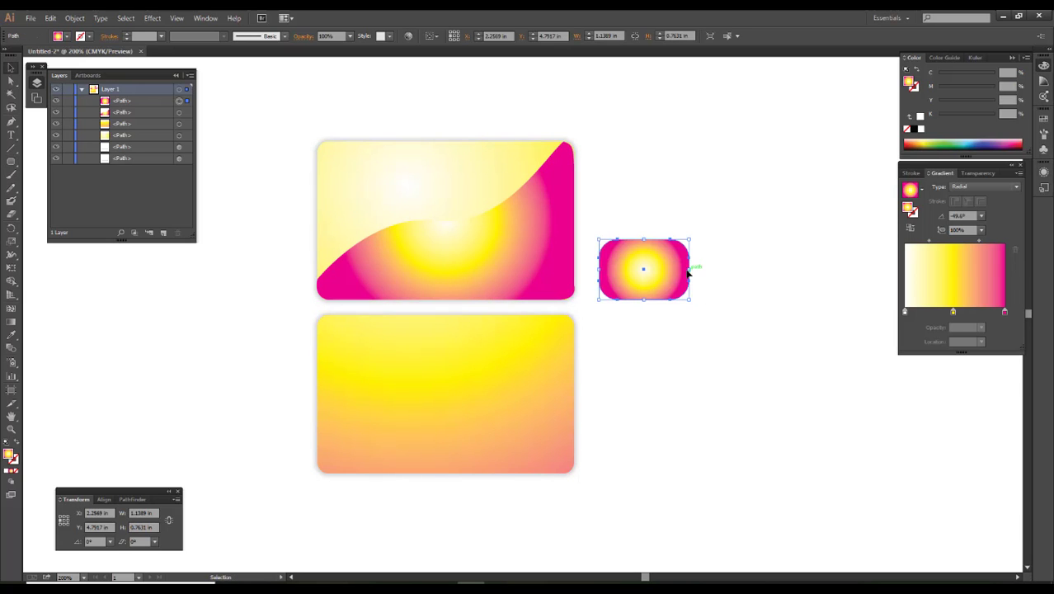
{"action": "left_click_drag", "start_coordinate": [691, 270], "coordinate": [666, 272]}
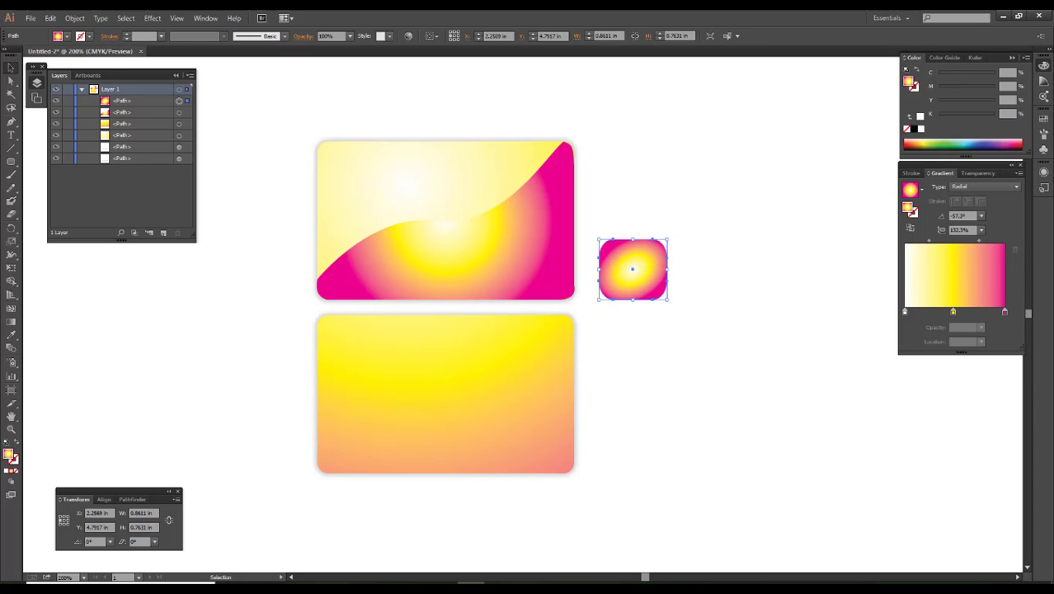
{"action": "key", "text": "Delete"}
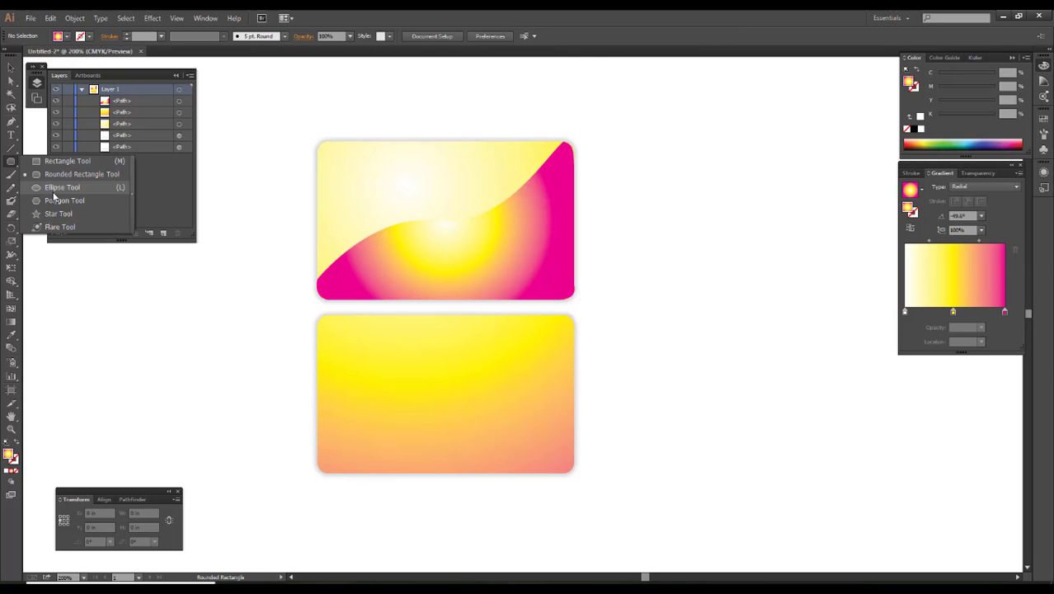
- Draw a small radial-gradient circle on the card's wave edge
{"action": "left_click_drag", "start_coordinate": [12, 161], "coordinate": [33, 185]}
{"action": "scroll", "coordinate": [412, 243], "scroll_direction": "up", "scroll_amount": 1}
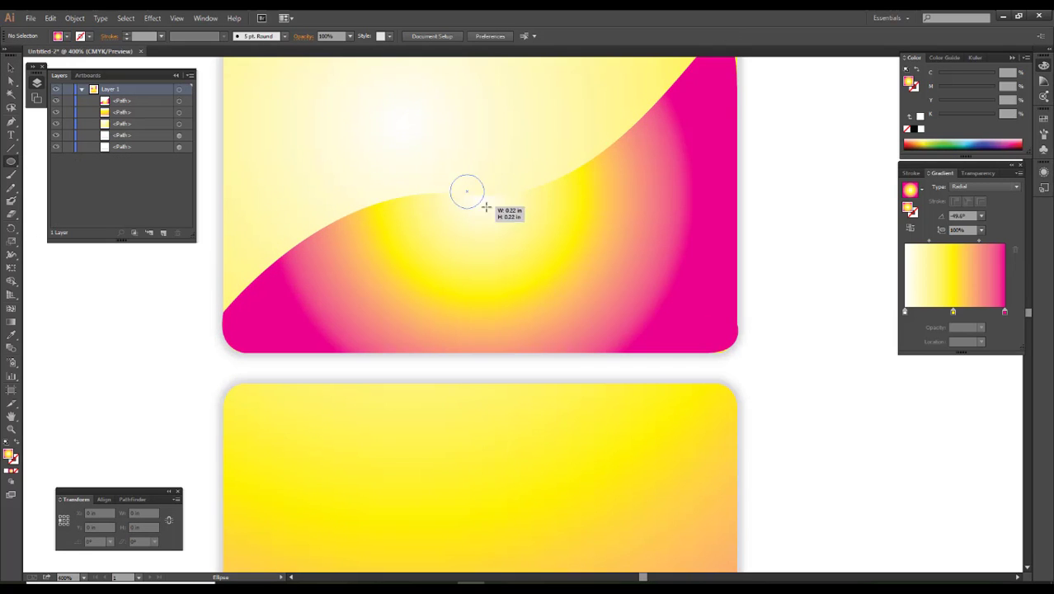
{"action": "mouse_move", "coordinate": [469, 197]}
{"action": "left_mouse_down"}
{"action": "mouse_move", "coordinate": [509, 232]}
{"action": "mouse_move", "coordinate": [483, 186]}
{"action": "left_mouse_up"}
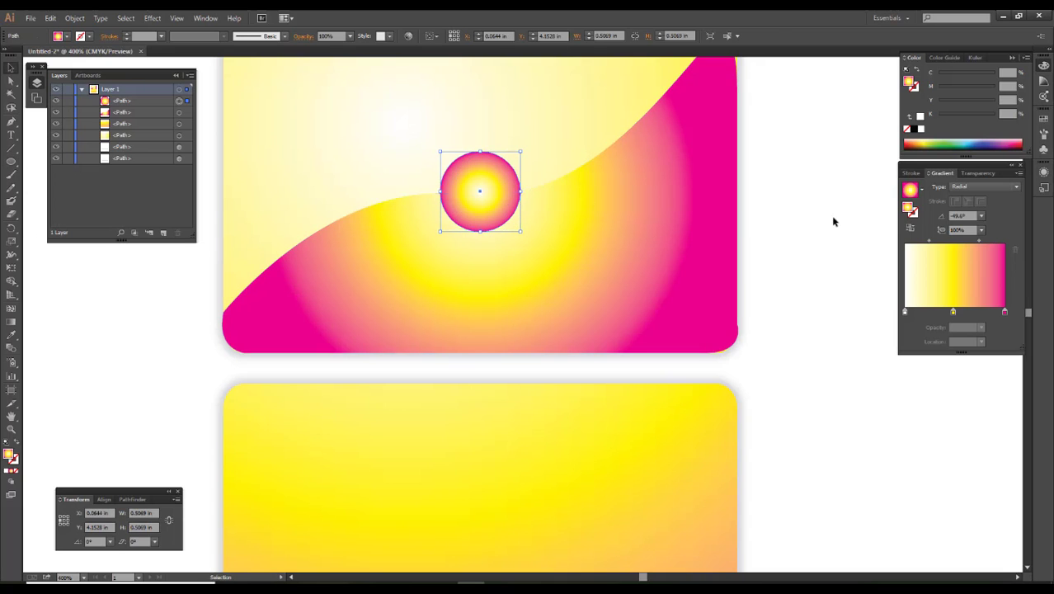
{"action": "left_click", "coordinate": [812, 219]}
{"action": "left_click_drag", "start_coordinate": [809, 199], "coordinate": [791, 233]}
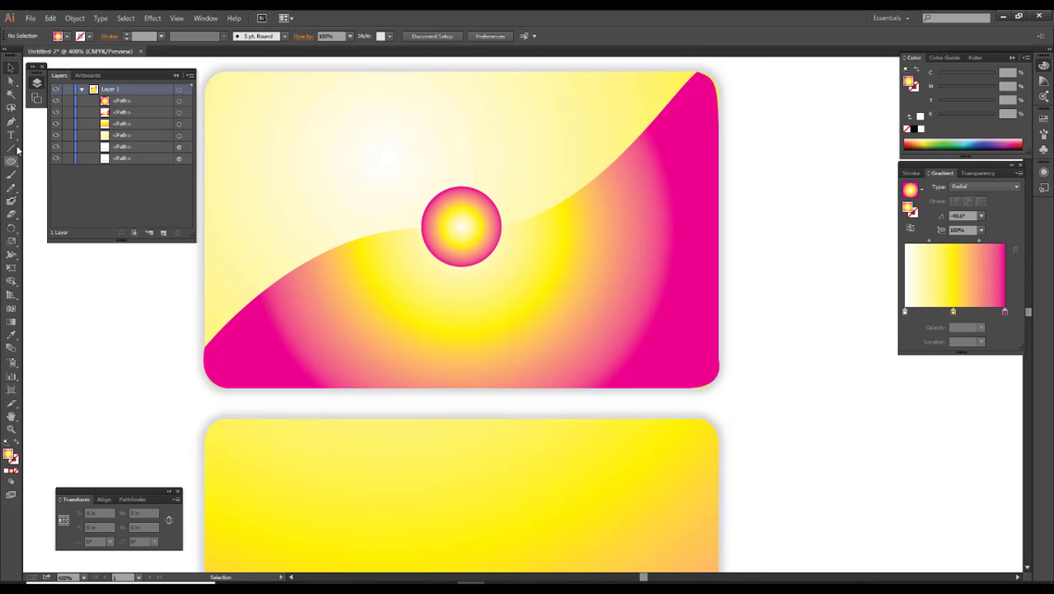
- Draw a curved line across the circle and select the circle with it
{"action": "left_click", "coordinate": [13, 122]}
{"action": "left_click_drag", "start_coordinate": [461, 227], "coordinate": [535, 189]}
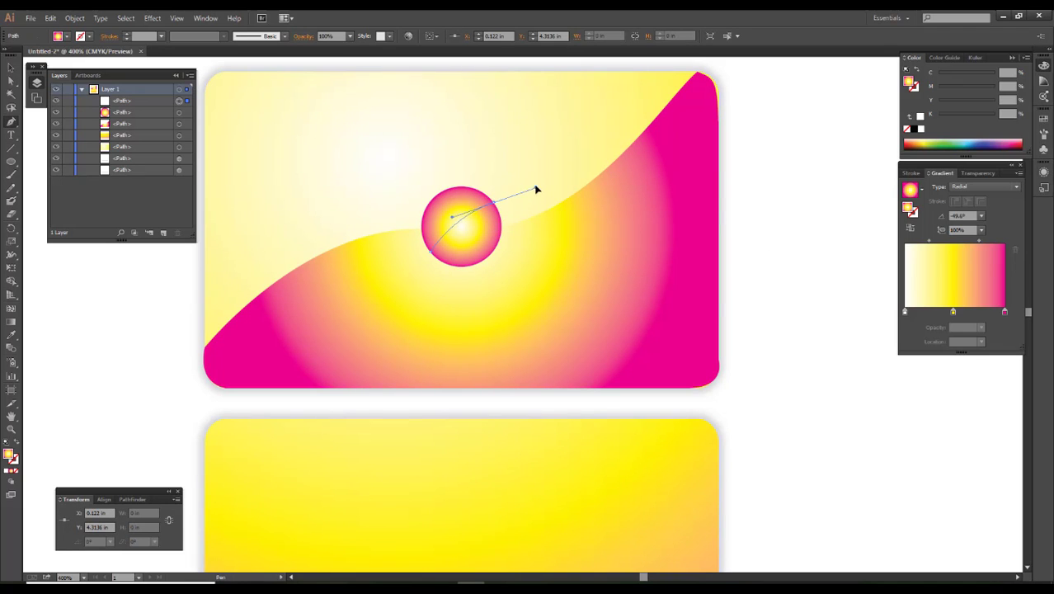
{"action": "key", "text": "v"}
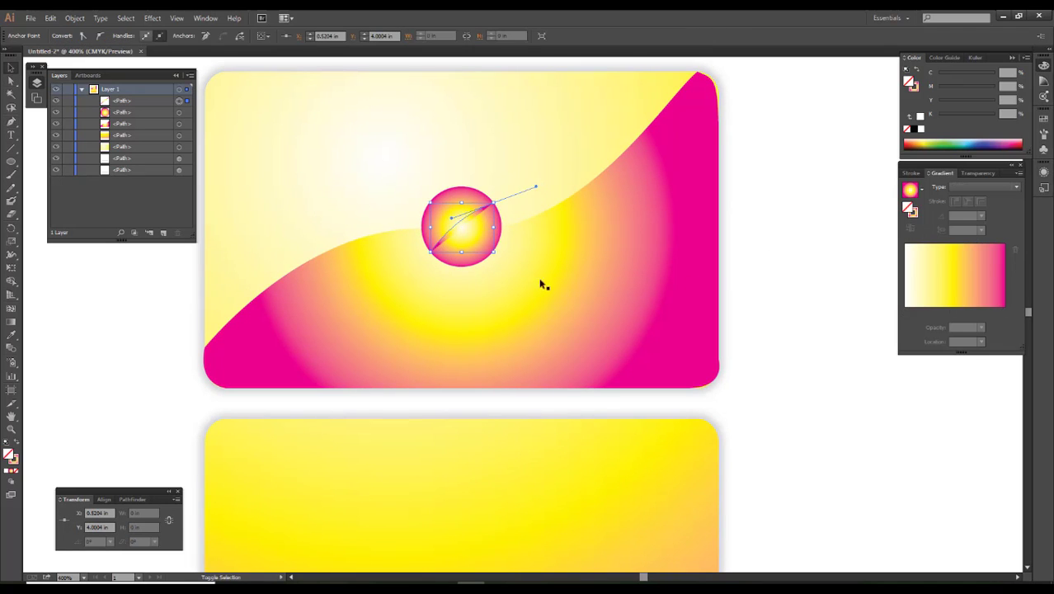
{"action": "left_click", "coordinate": [14, 467]}
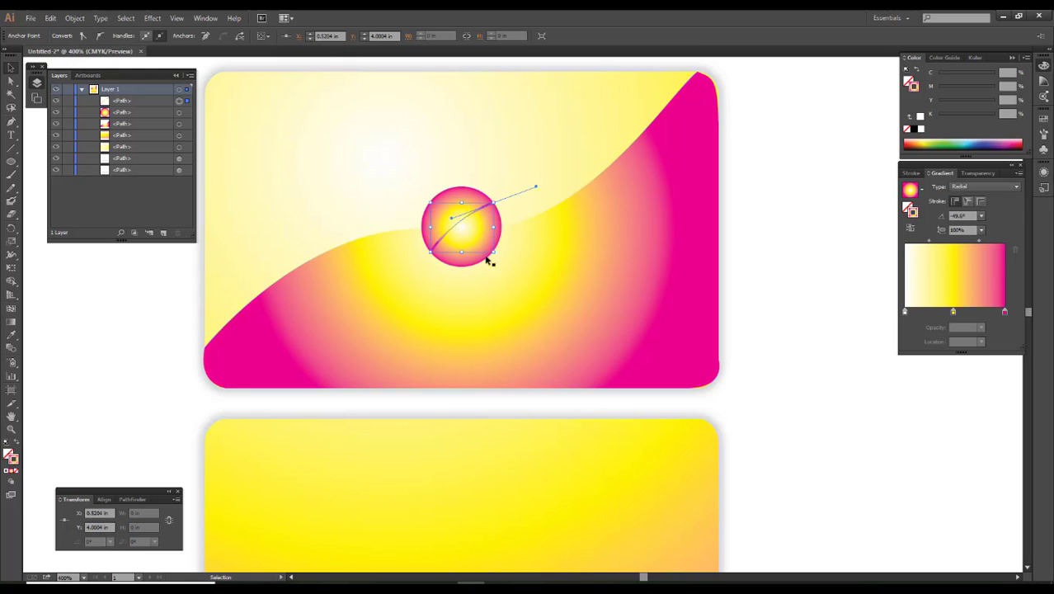
{"action": "left_click", "coordinate": [481, 240], "text": "shift"}
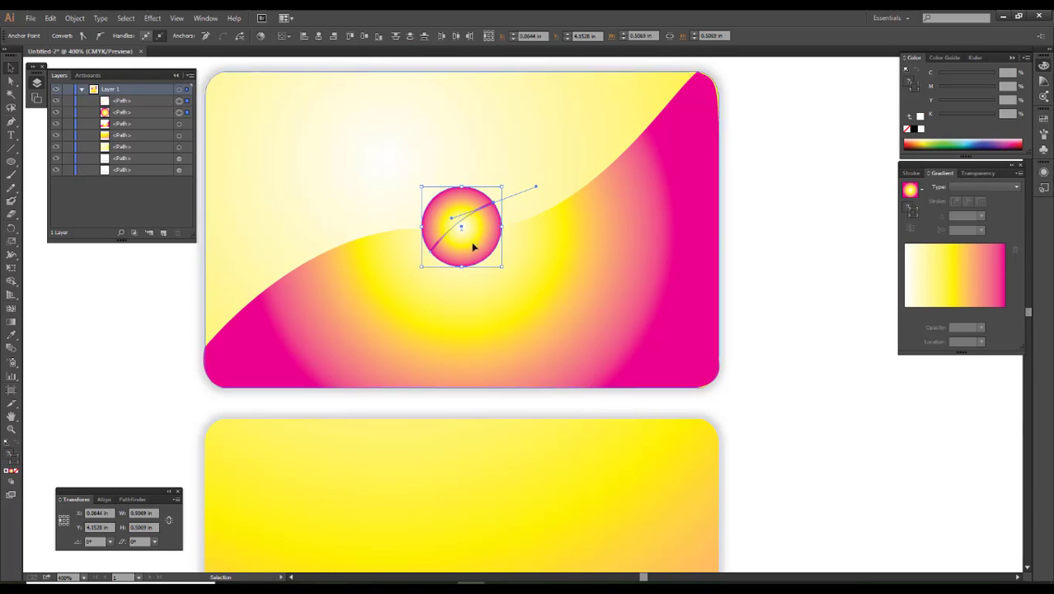
- Divide the circle into two pieces along the wave curve with the Shape Builder
{"action": "left_click", "coordinate": [11, 268]}
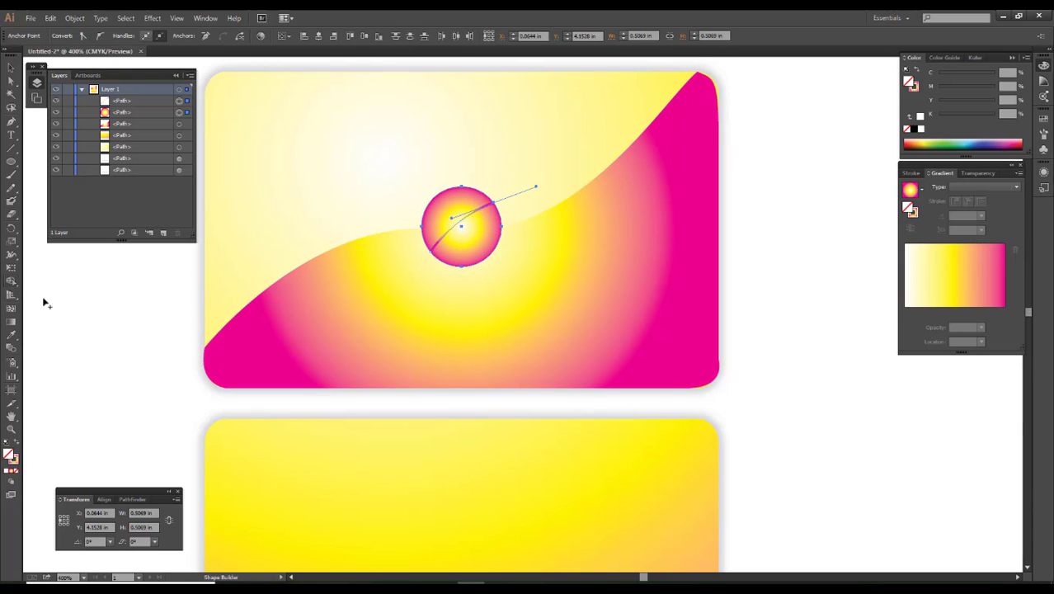
{"action": "left_click", "coordinate": [477, 239]}
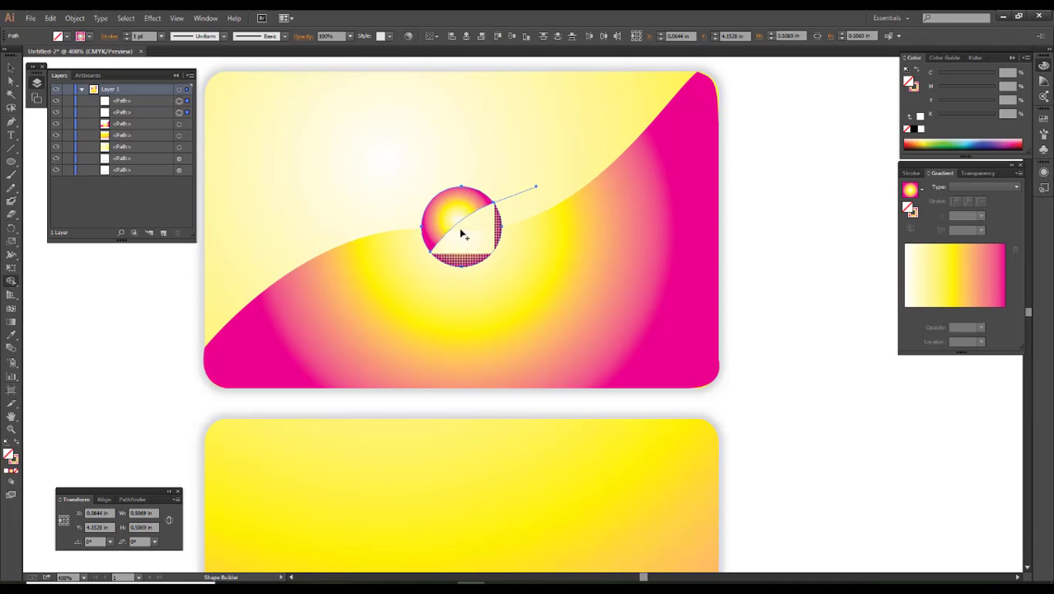
{"action": "left_click", "coordinate": [454, 208]}
{"action": "key", "text": "v"}
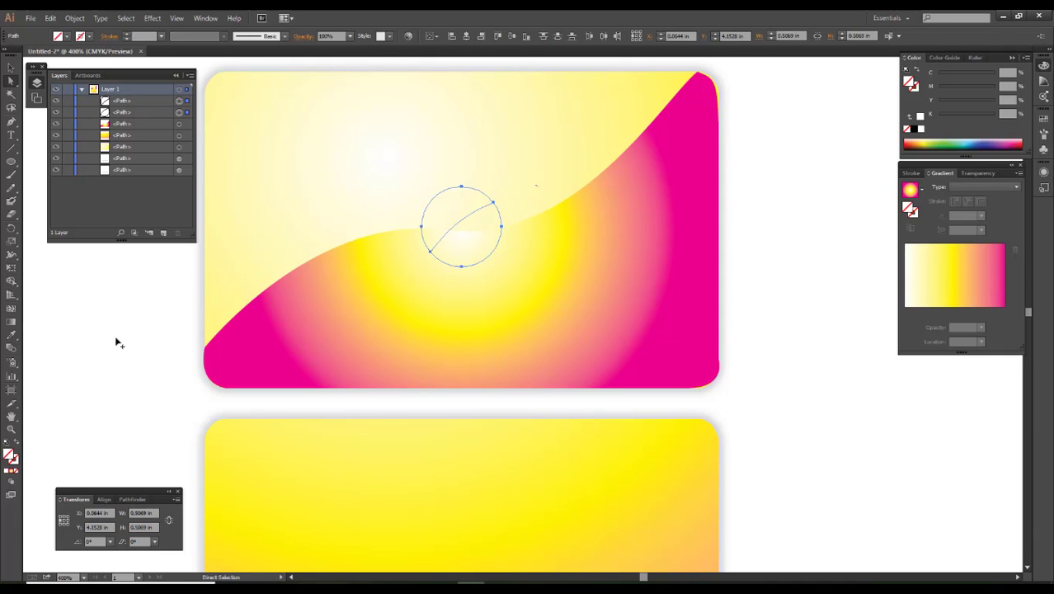
{"action": "left_click", "coordinate": [115, 340]}
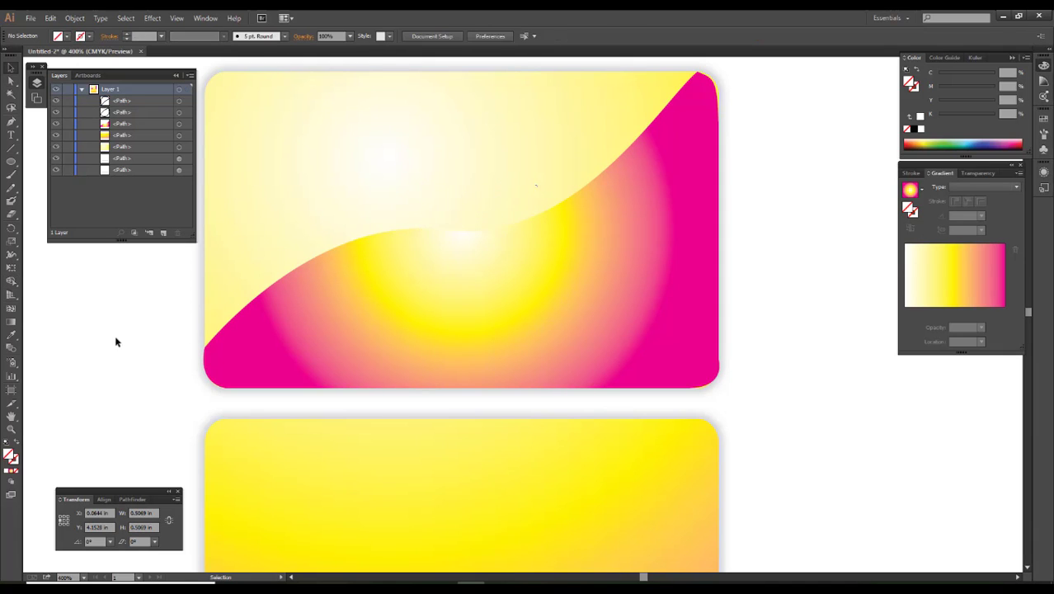
- Give the unfilled circle piece a gradient fill, then select the other piece
{"action": "left_click", "coordinate": [460, 222]}
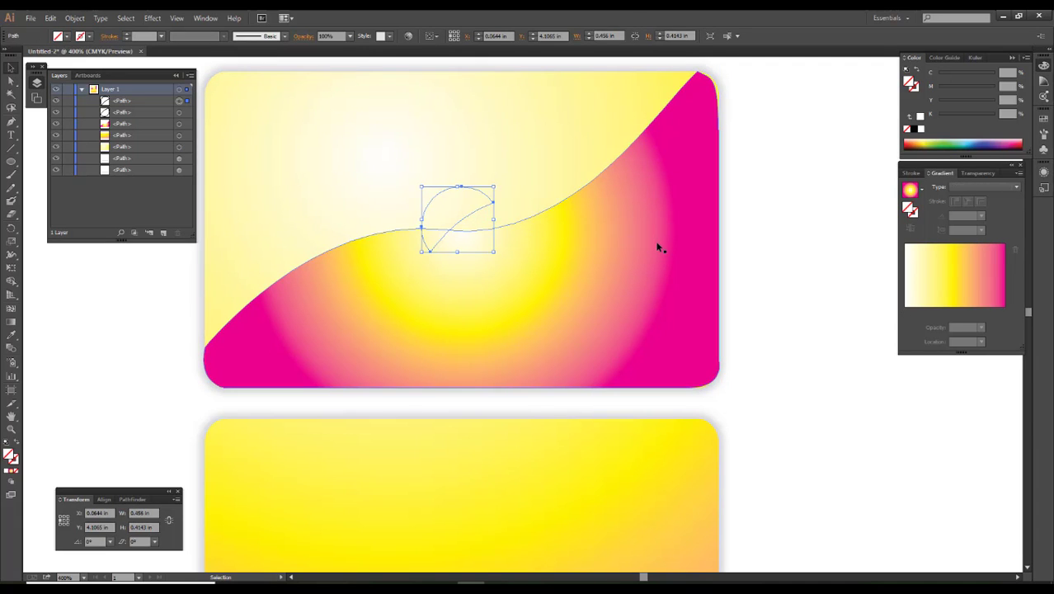
{"action": "key", "text": "period"}
{"action": "left_click", "coordinate": [802, 294]}
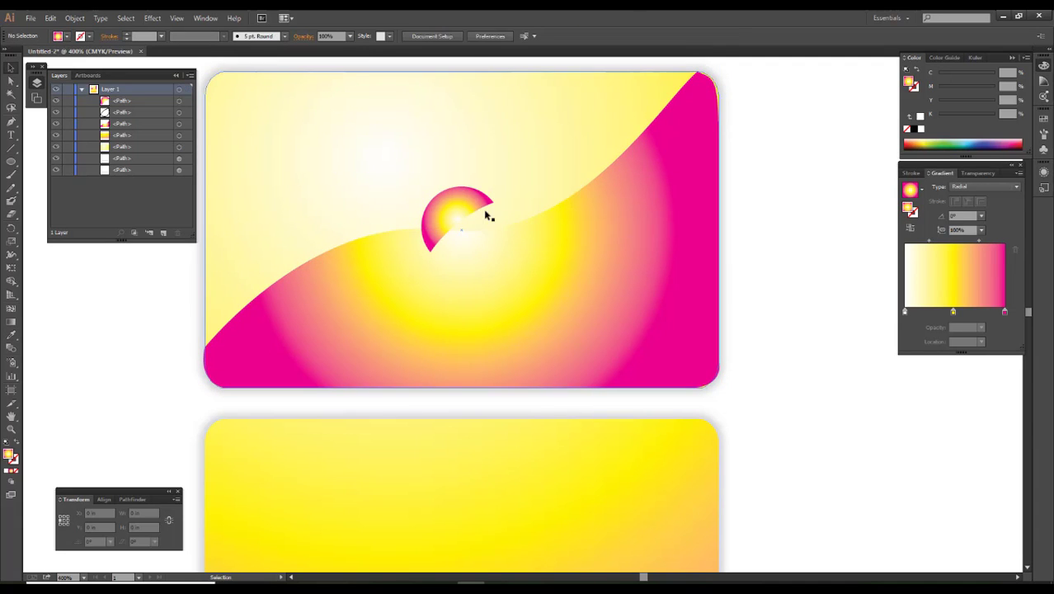
{"action": "left_click", "coordinate": [455, 266]}
{"action": "key", "text": "a"}
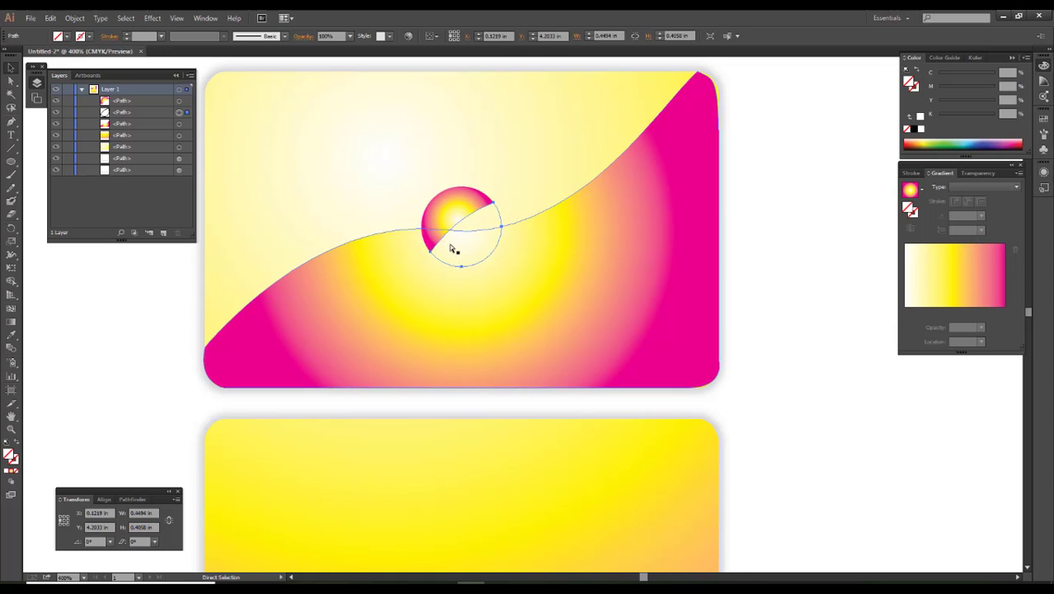
{"action": "key", "text": "ctrl+y"}
{"action": "key", "text": "ctrl+y"}
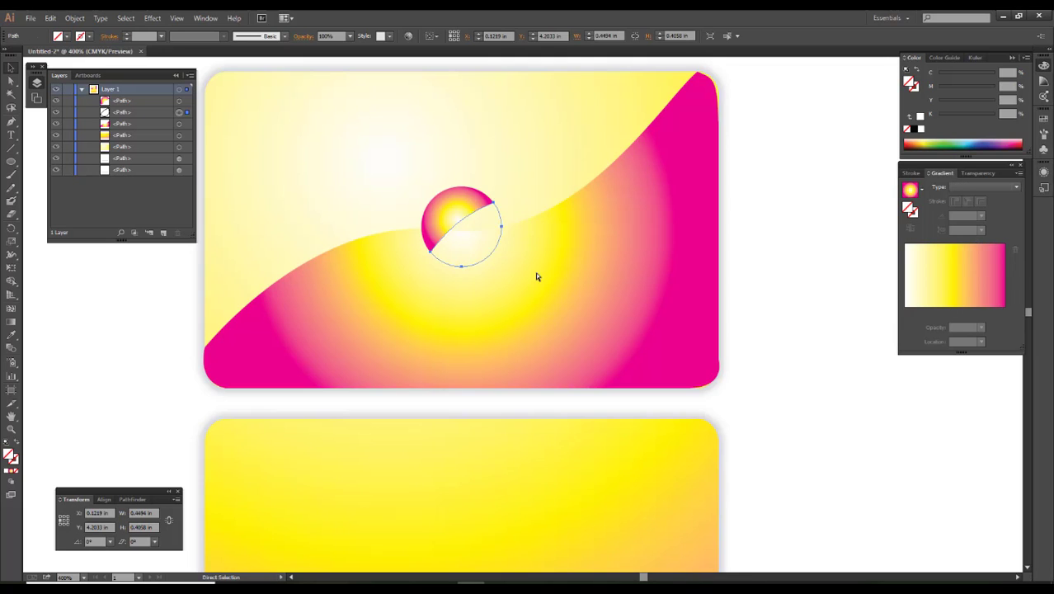
- Copy the wave's yellow-to-magenta gradient onto the circle piece with the Eyedropper
{"action": "key", "text": "v"}
{"action": "left_click", "coordinate": [536, 273], "text": "shift"}
{"action": "key", "text": "i"}
{"action": "left_click", "coordinate": [535, 272]}
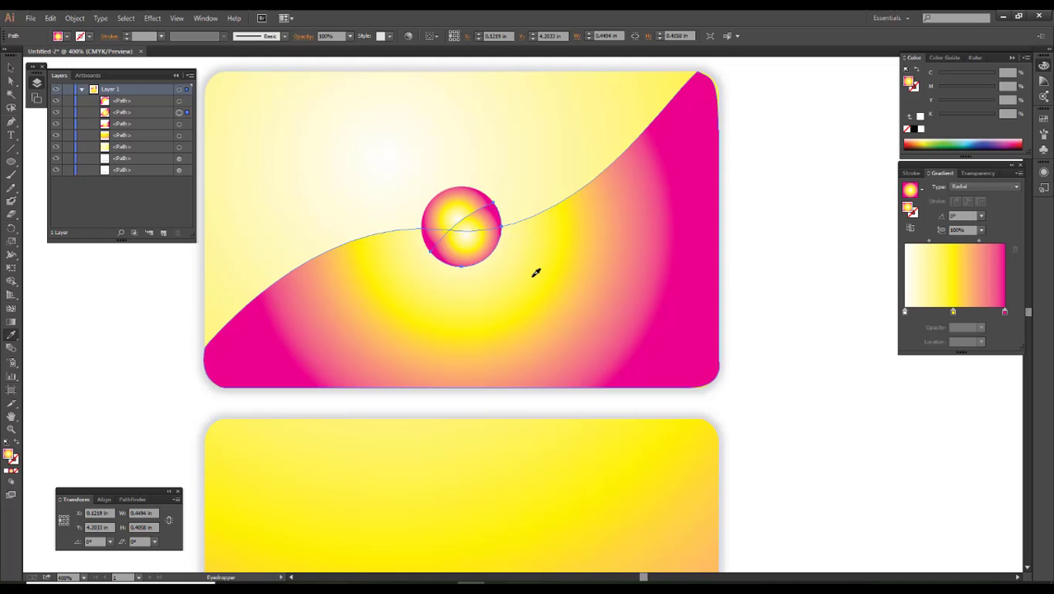
- Change the lower circle piece's gradient type to Linear
{"action": "key", "text": "a"}
{"action": "left_click", "coordinate": [431, 165]}
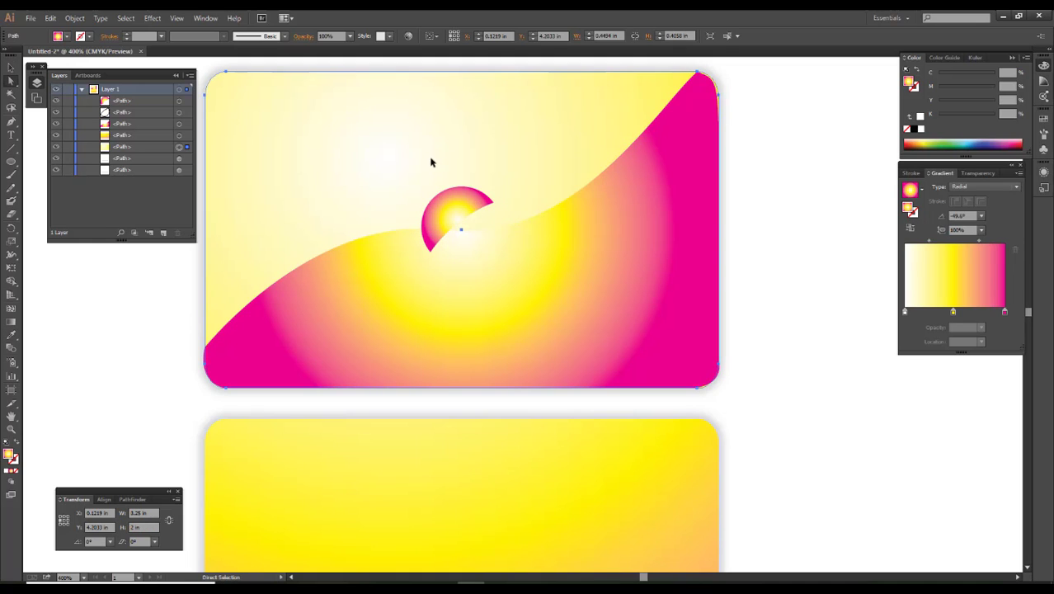
{"action": "key", "text": "v"}
{"action": "left_click", "coordinate": [836, 337]}
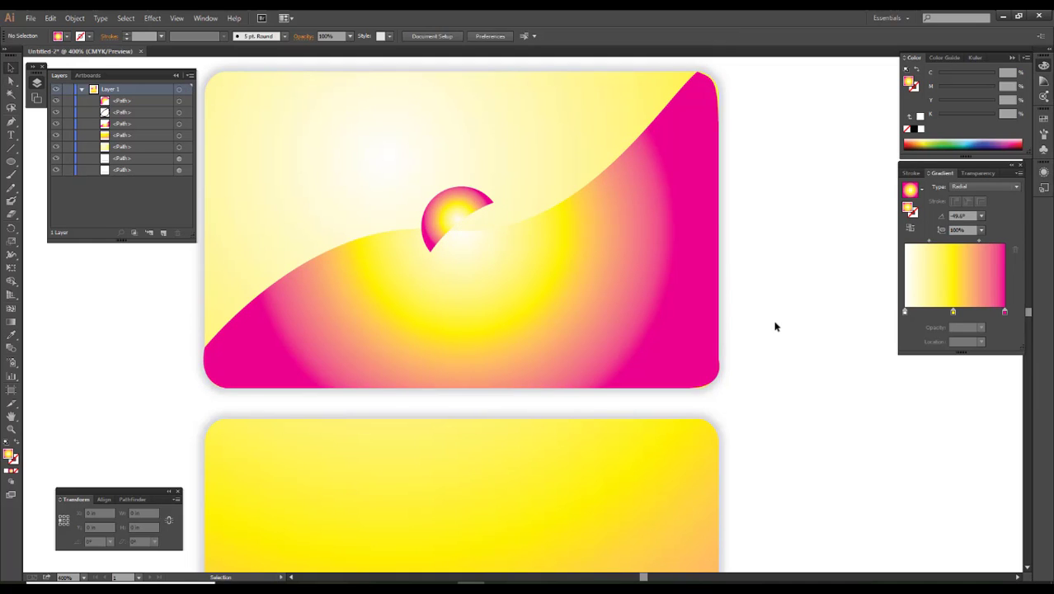
{"action": "left_click", "coordinate": [472, 261]}
{"action": "left_click", "coordinate": [993, 288]}
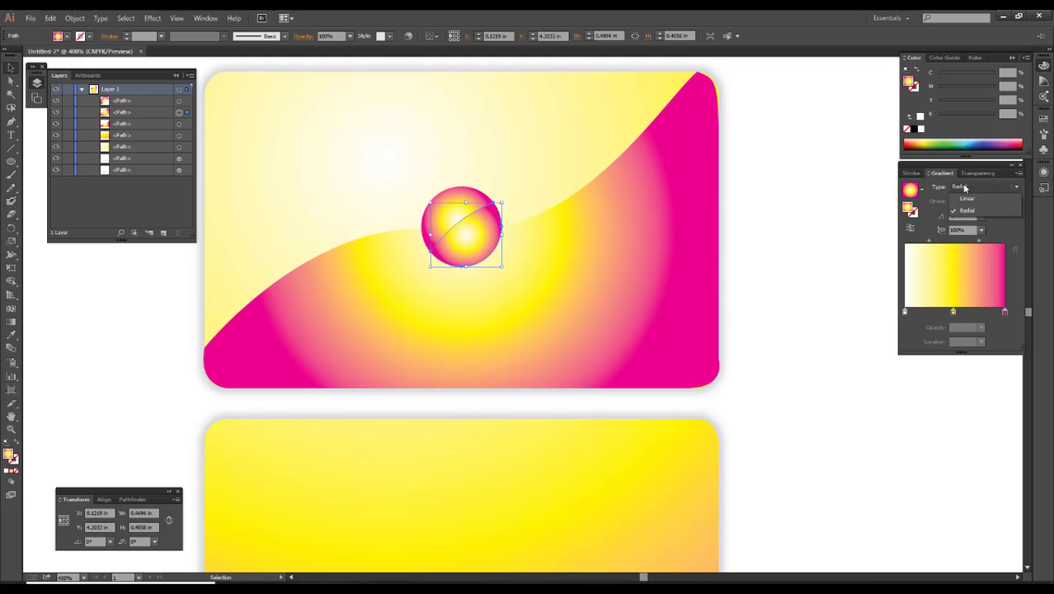
{"action": "left_click", "coordinate": [961, 183]}
{"action": "left_click", "coordinate": [754, 362]}
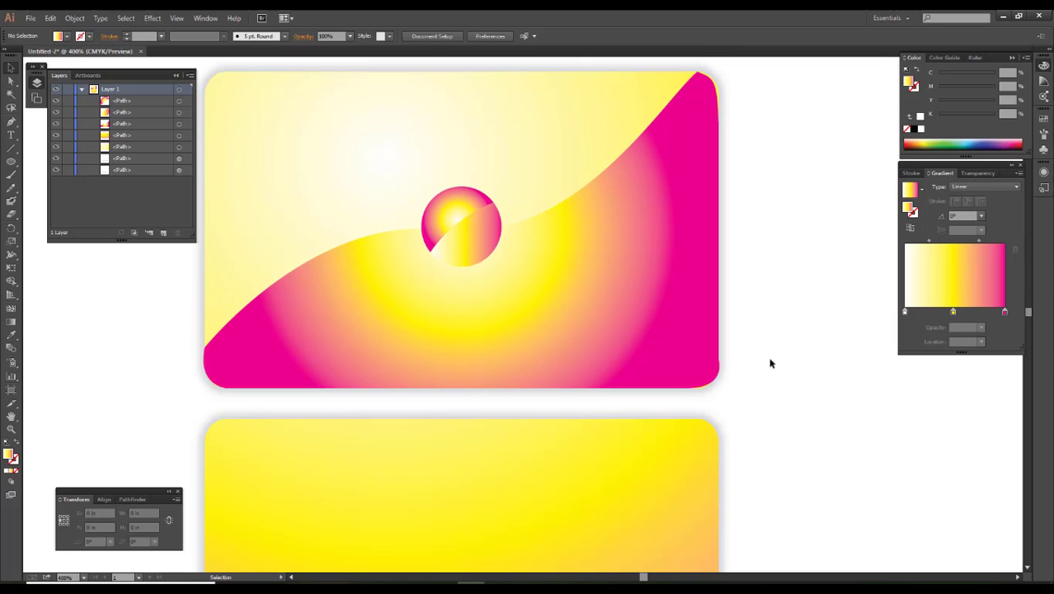
{"action": "left_click_drag", "start_coordinate": [776, 353], "coordinate": [793, 349]}
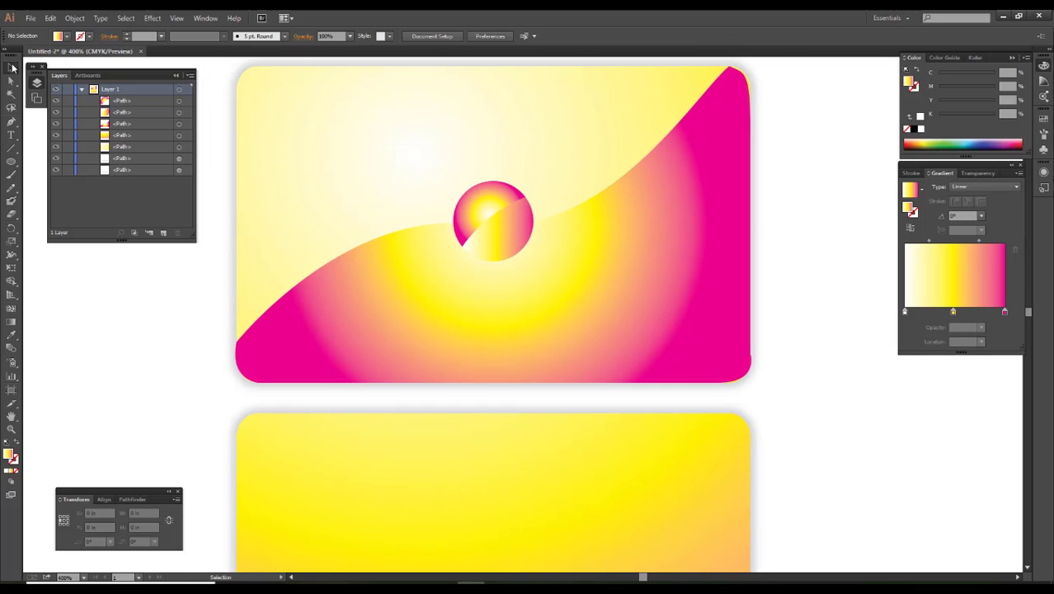
- Type 'LOGO HERE' above the circle
{"action": "left_click", "coordinate": [11, 136]}
{"action": "left_click", "coordinate": [409, 154]}
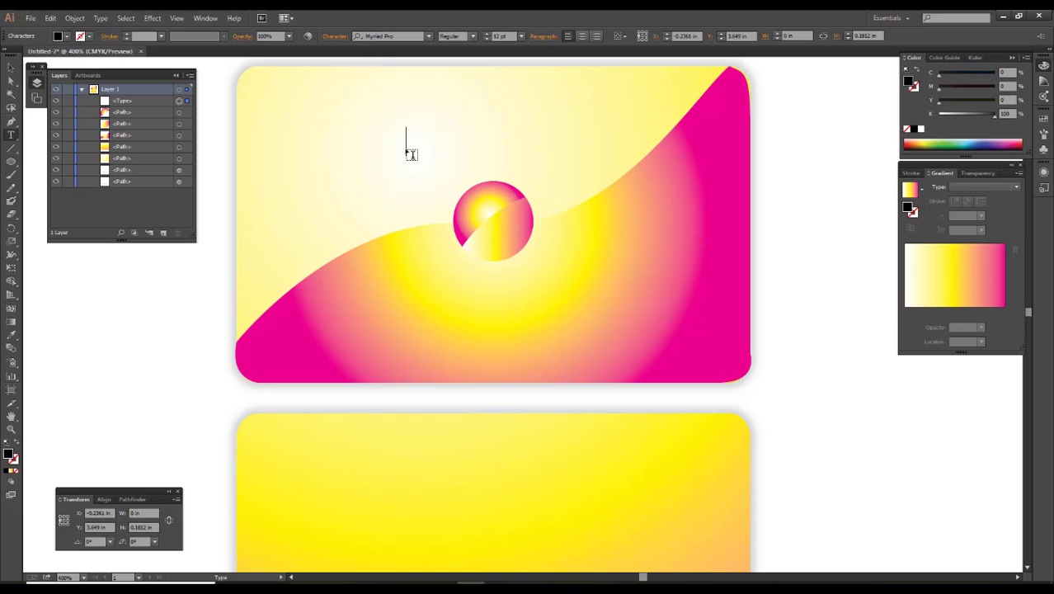
{"action": "type", "text": "LOGO"}
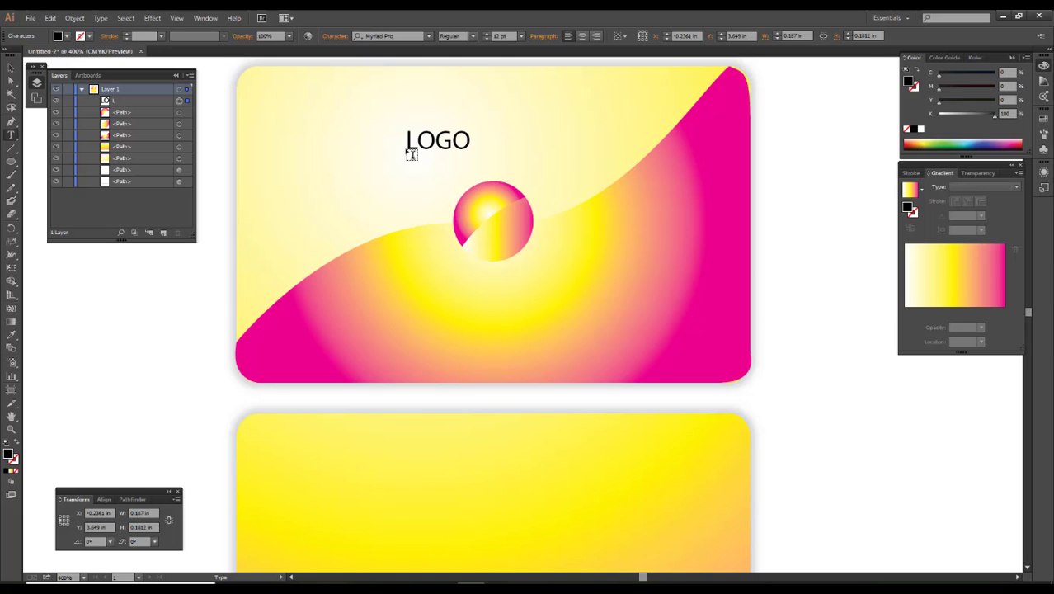
{"action": "type", "text": " HERE"}
{"action": "key", "text": "Escape"}
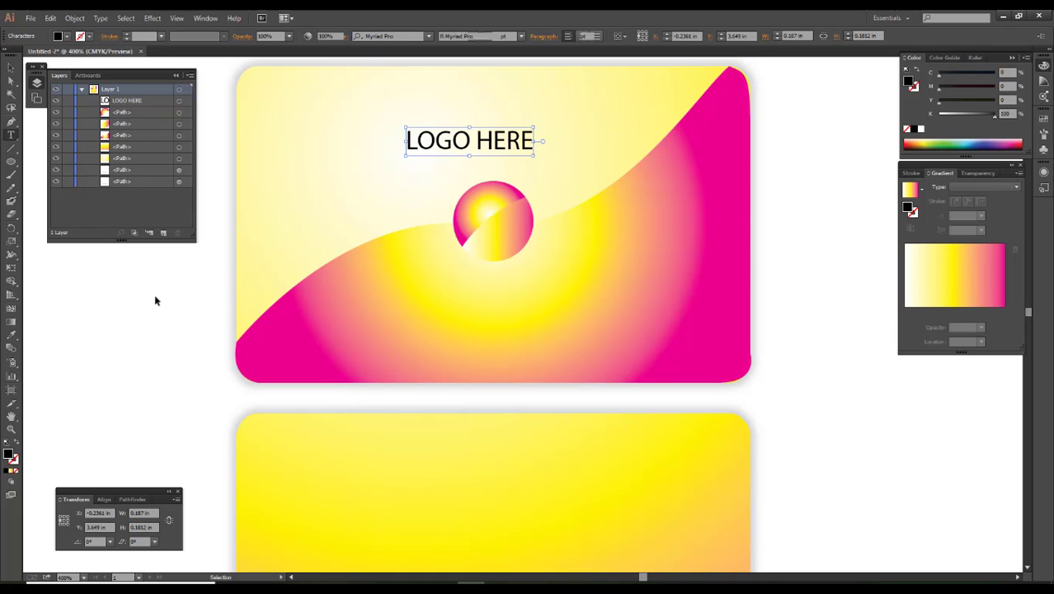
- Duplicate the text below the circle and retype the copy as 'COMPANY NAME HERE'
{"action": "mouse_move", "coordinate": [513, 137]}
{"action": "left_mouse_down"}
{"action": "mouse_move", "coordinate": [545, 145]}
{"action": "mouse_move", "coordinate": [522, 191]}
{"action": "mouse_move", "coordinate": [500, 340]}
{"action": "left_mouse_up"}
{"action": "scroll", "coordinate": [499, 144], "scroll_direction": "up", "scroll_amount": 1}
{"action": "double_click", "coordinate": [499, 341]}
{"action": "key", "text": "ctrl+a"}
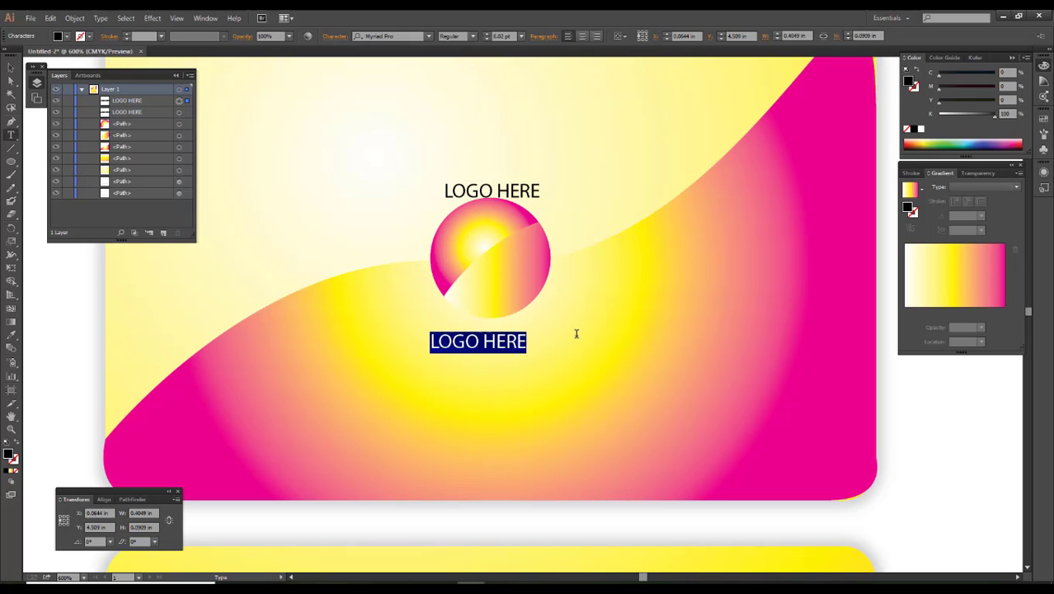
{"action": "type", "text": "COMPANY NAME"}
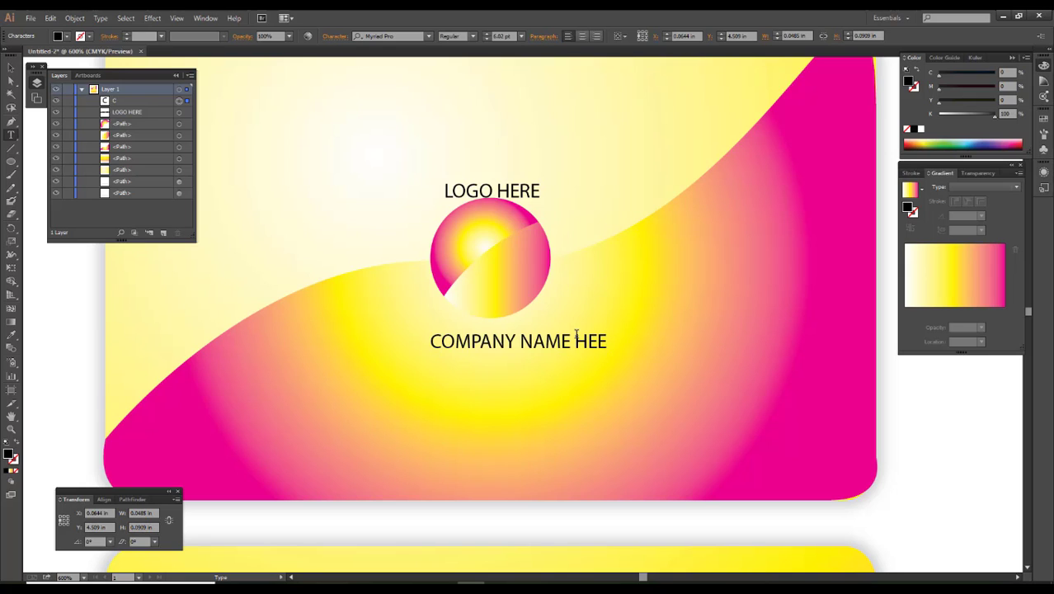
{"action": "key", "text": "BackSpace"}
{"action": "type", "text": "RE"}
{"action": "key", "text": "Escape"}
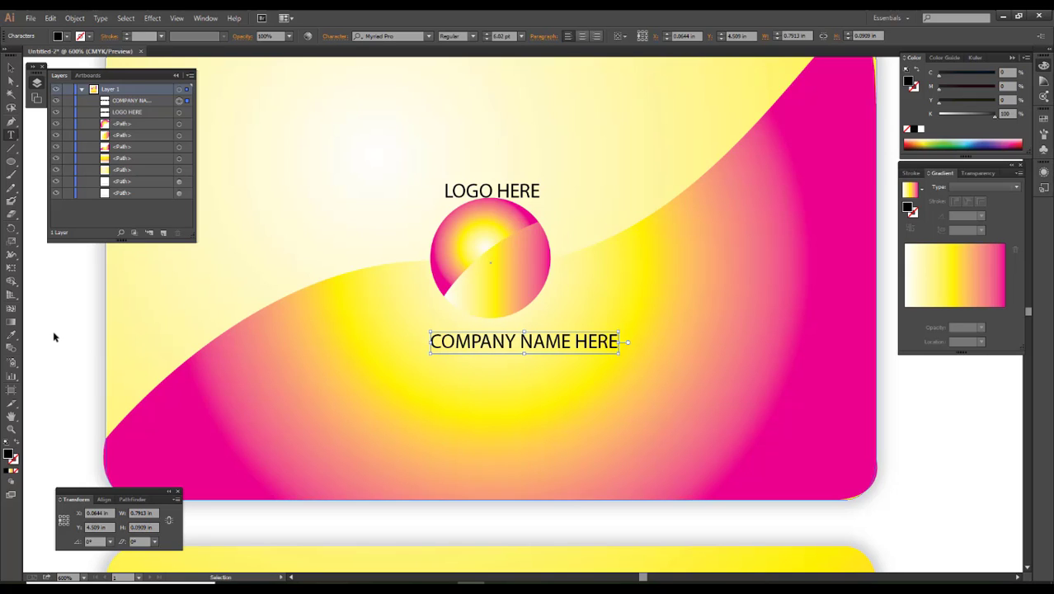
{"action": "left_click", "coordinate": [53, 336]}
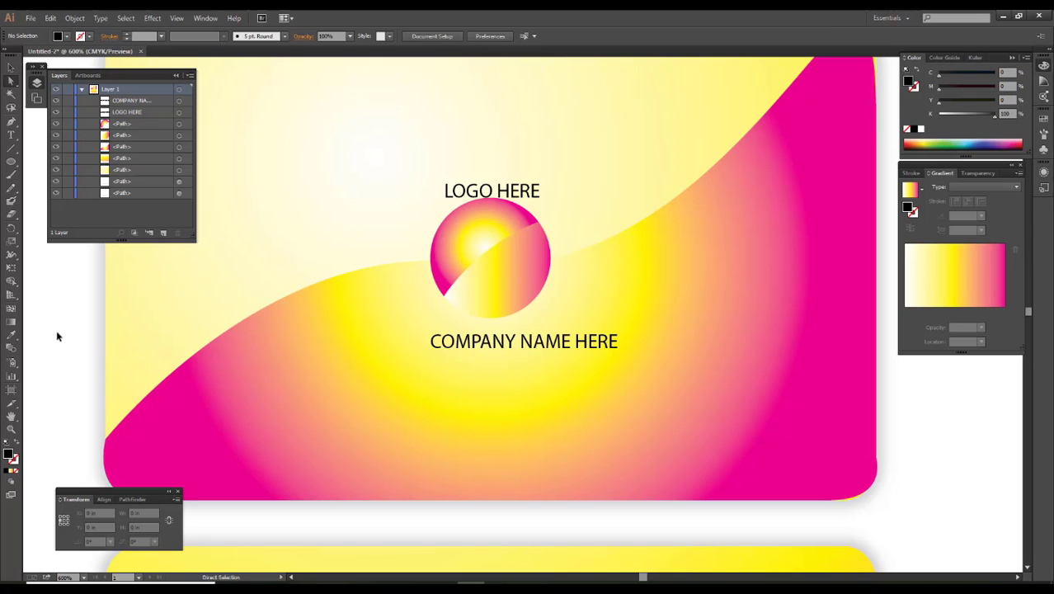
- Reposition and enlarge COMPANY NAME HERE, and set its font style to Bold
{"action": "key", "text": "v"}
{"action": "left_click_drag", "start_coordinate": [547, 350], "coordinate": [517, 344]}
{"action": "left_click_drag", "start_coordinate": [590, 348], "coordinate": [610, 352]}
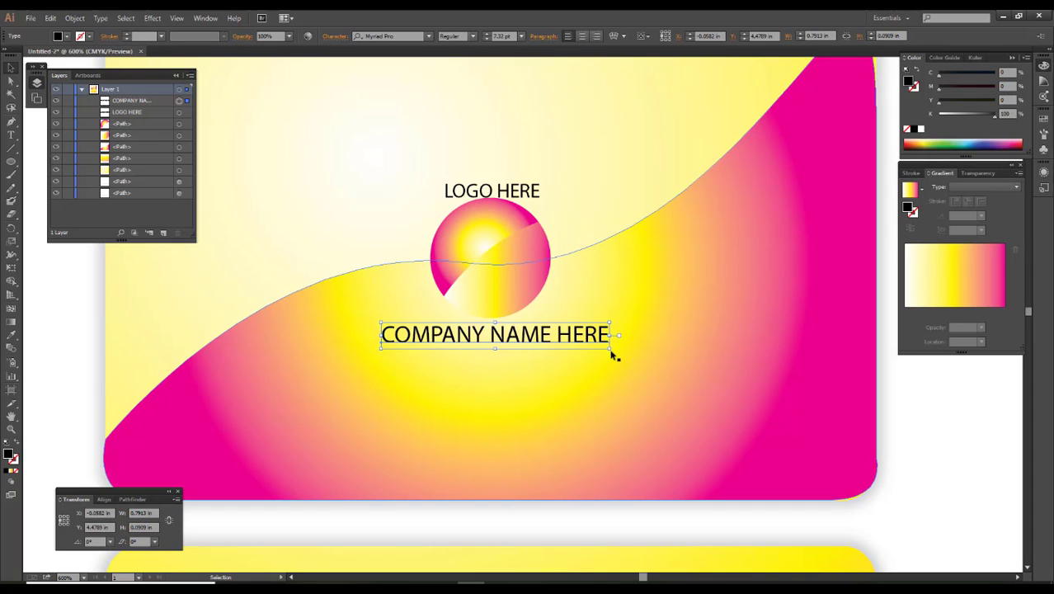
{"action": "left_click", "coordinate": [472, 36]}
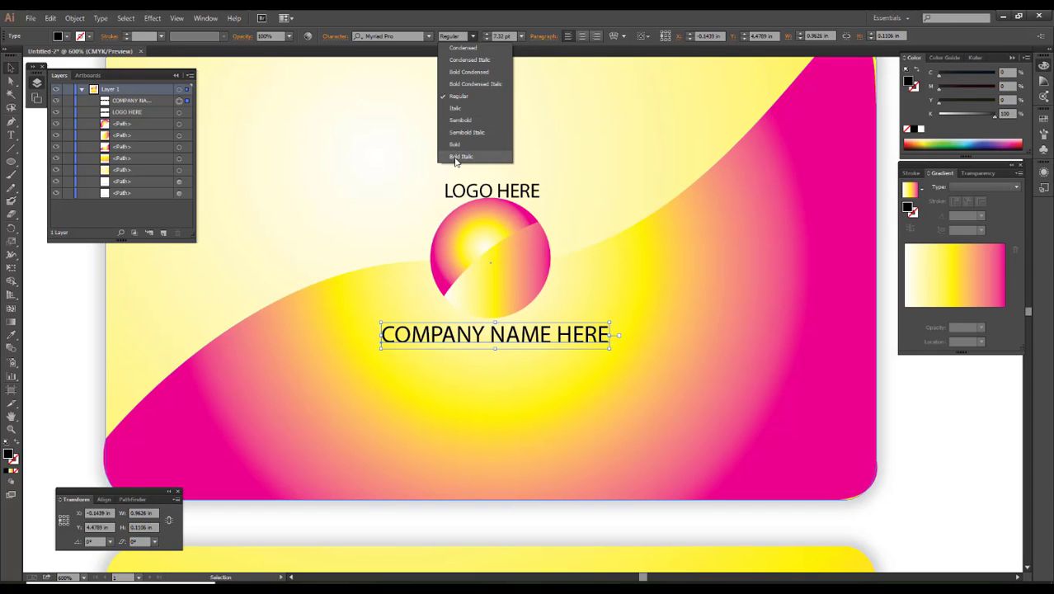
{"action": "left_click", "coordinate": [456, 157]}
{"action": "left_click", "coordinate": [474, 38]}
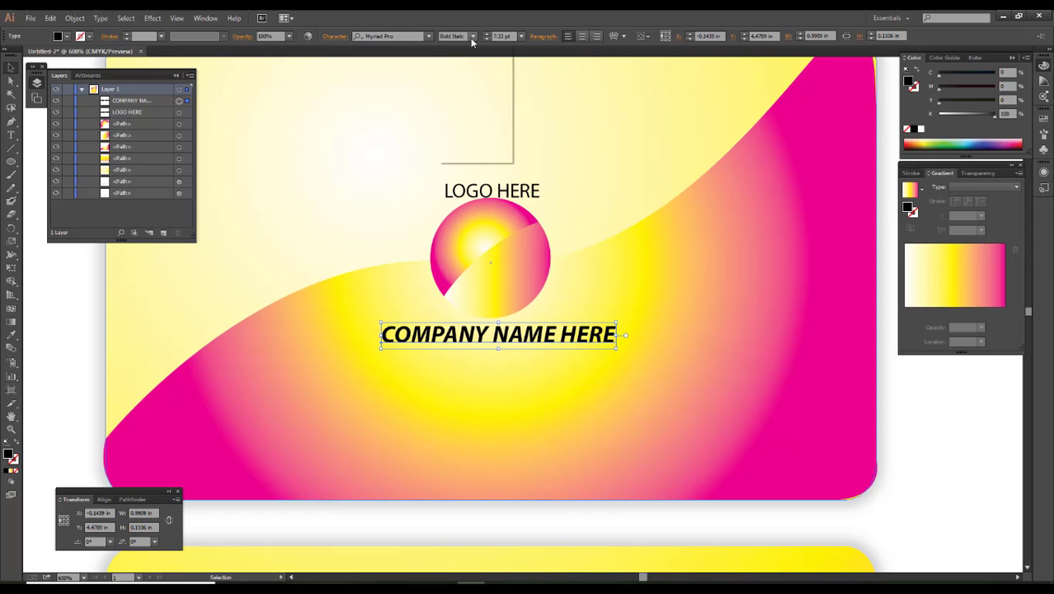
{"action": "left_click", "coordinate": [474, 38]}
{"action": "left_click", "coordinate": [467, 120]}
- Recolour the word NAME green in the Color panel
{"action": "left_click", "coordinate": [501, 348]}
{"action": "double_click", "coordinate": [505, 350]}
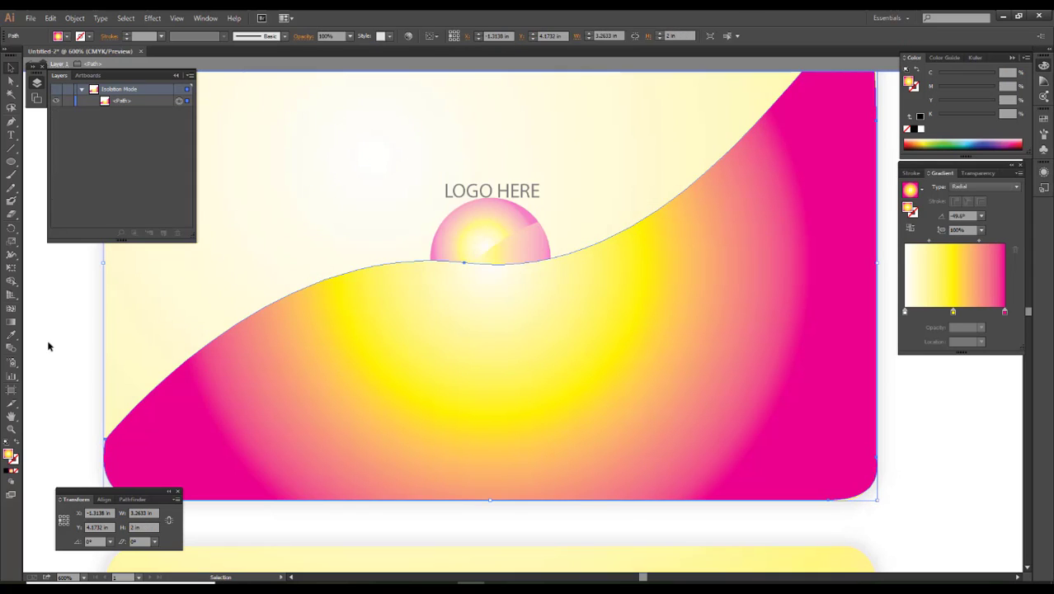
{"action": "double_click", "coordinate": [47, 347]}
{"action": "key", "text": "t"}
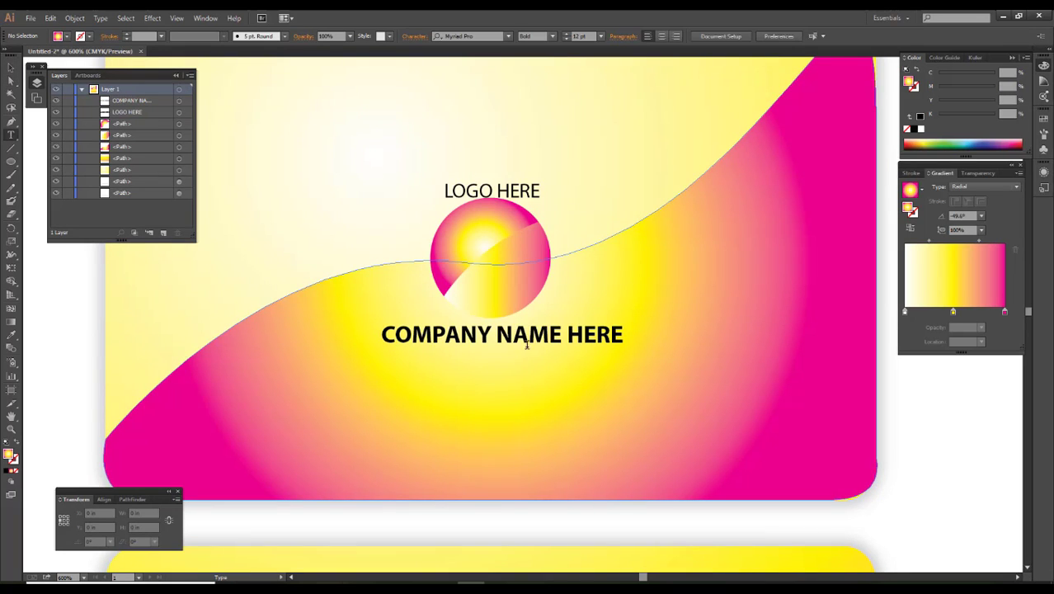
{"action": "left_click_drag", "start_coordinate": [561, 335], "coordinate": [496, 334]}
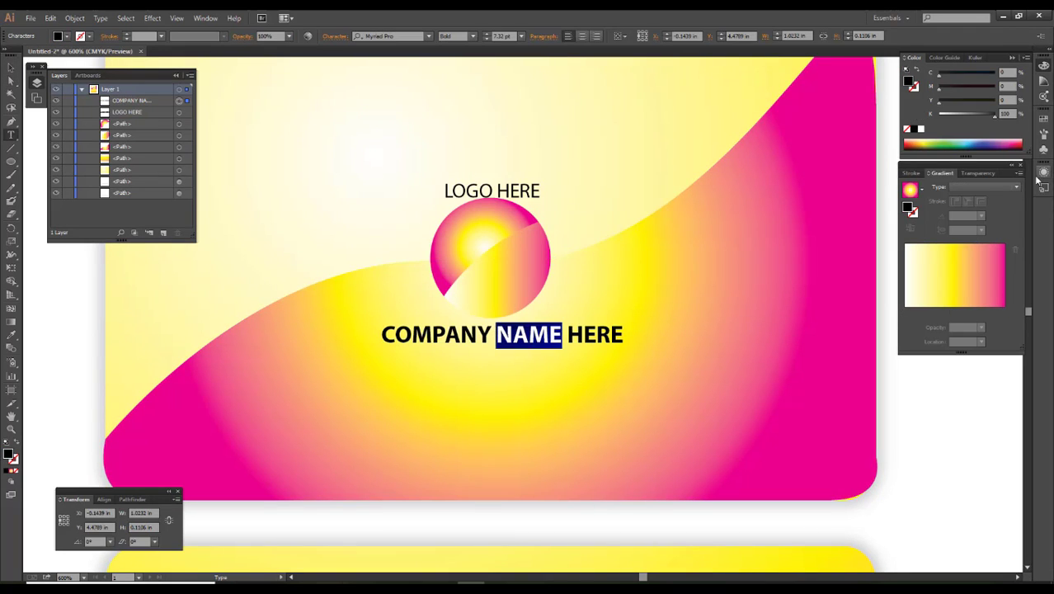
{"action": "left_click", "coordinate": [921, 129]}
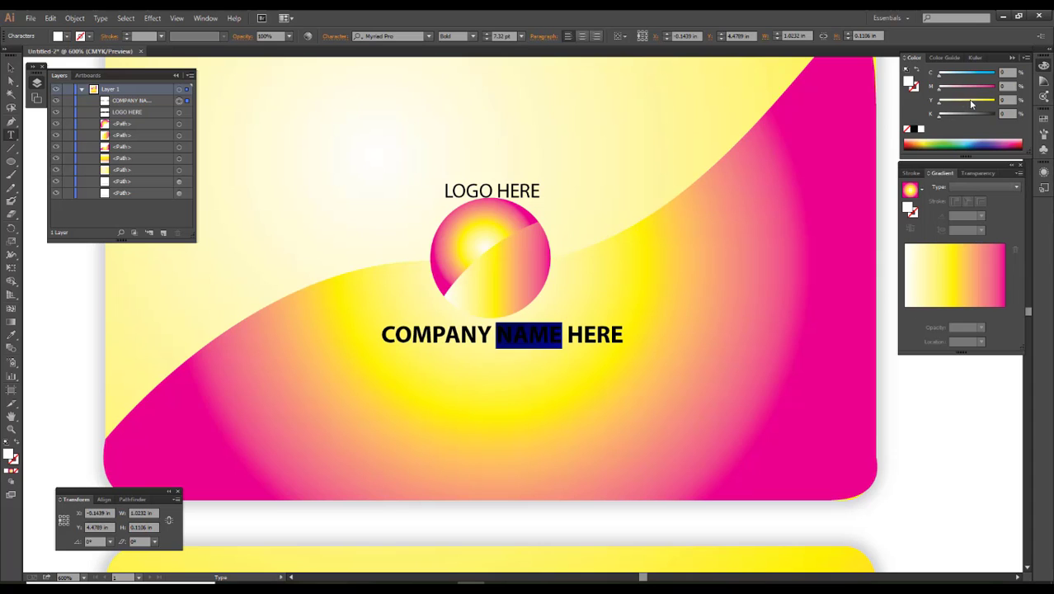
{"action": "left_click_drag", "start_coordinate": [939, 75], "coordinate": [995, 75]}
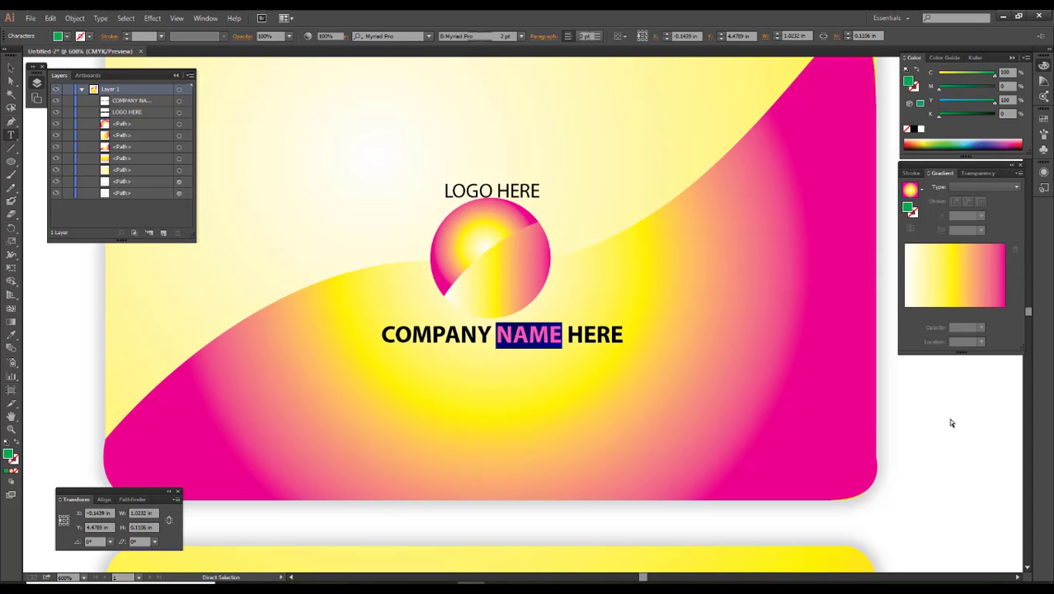
{"action": "left_click", "coordinate": [948, 418]}
- Copy LOGO HERE below the company name and retype it as 'SOLOGAN HERE'
{"action": "left_click_drag", "start_coordinate": [506, 188], "coordinate": [505, 371]}
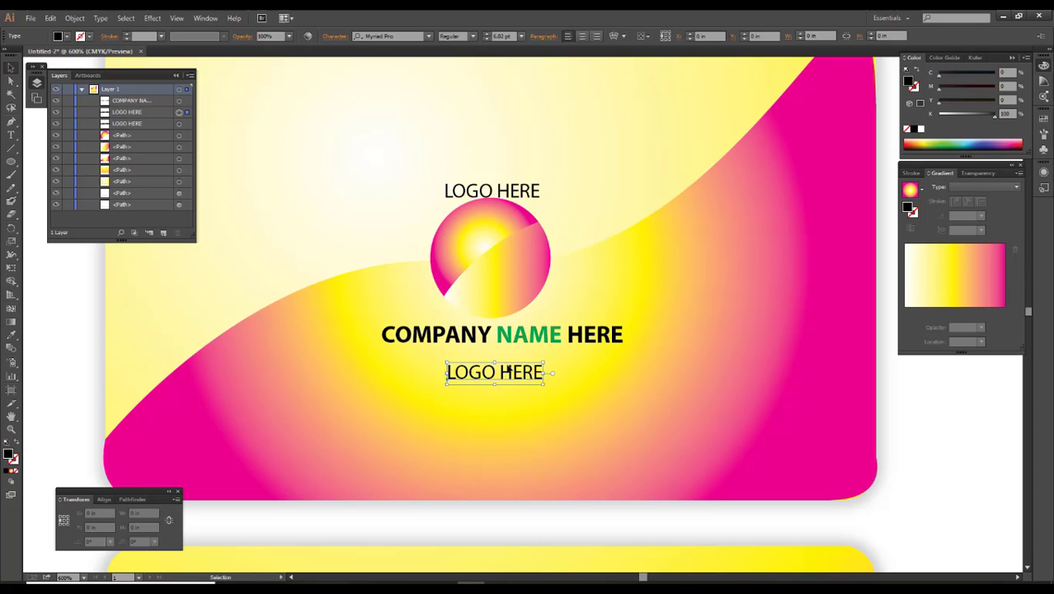
{"action": "triple_click", "coordinate": [524, 373]}
{"action": "type", "text": "SO"}
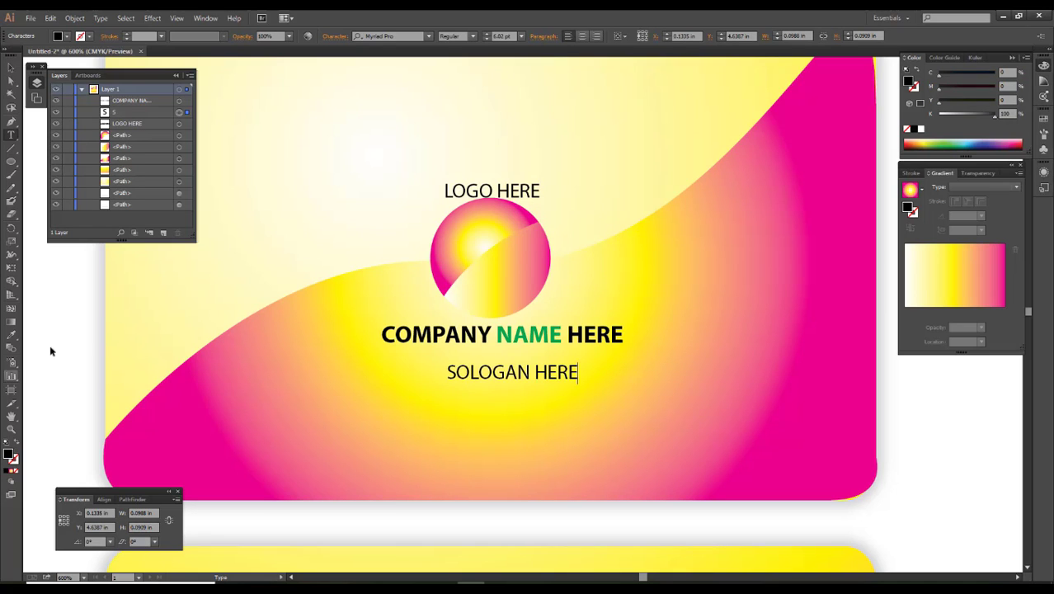
{"action": "key", "text": "Escape"}
- Nudge the slogan up and copy COMPANY NAME HERE onto the back card's right side
{"action": "left_click_drag", "start_coordinate": [520, 372], "coordinate": [511, 356]}
{"action": "scroll", "coordinate": [545, 358], "scroll_direction": "down", "scroll_amount": 2}
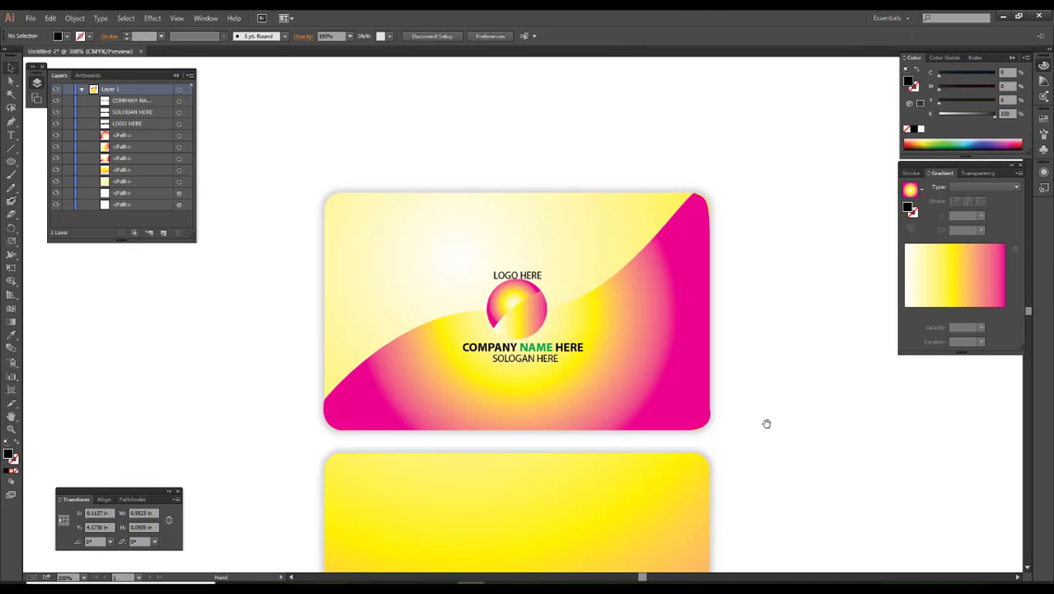
{"action": "left_click_drag", "start_coordinate": [766, 423], "coordinate": [745, 263]}
{"action": "mouse_move", "coordinate": [533, 192]}
{"action": "left_mouse_down"}
{"action": "mouse_move", "coordinate": [594, 408]}
{"action": "mouse_move", "coordinate": [635, 414]}
{"action": "left_mouse_up"}
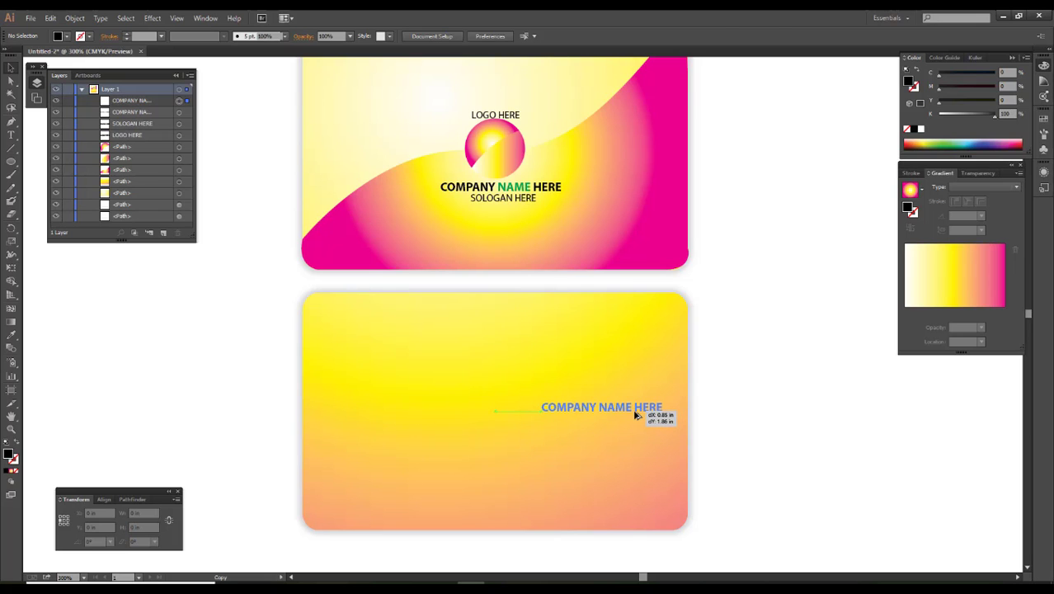
{"action": "left_click_drag", "start_coordinate": [635, 415], "coordinate": [685, 395]}
- Replace COMPANY with YOUR in the copy and scale the text up
{"action": "scroll", "coordinate": [636, 422], "scroll_direction": "up", "scroll_amount": 1}
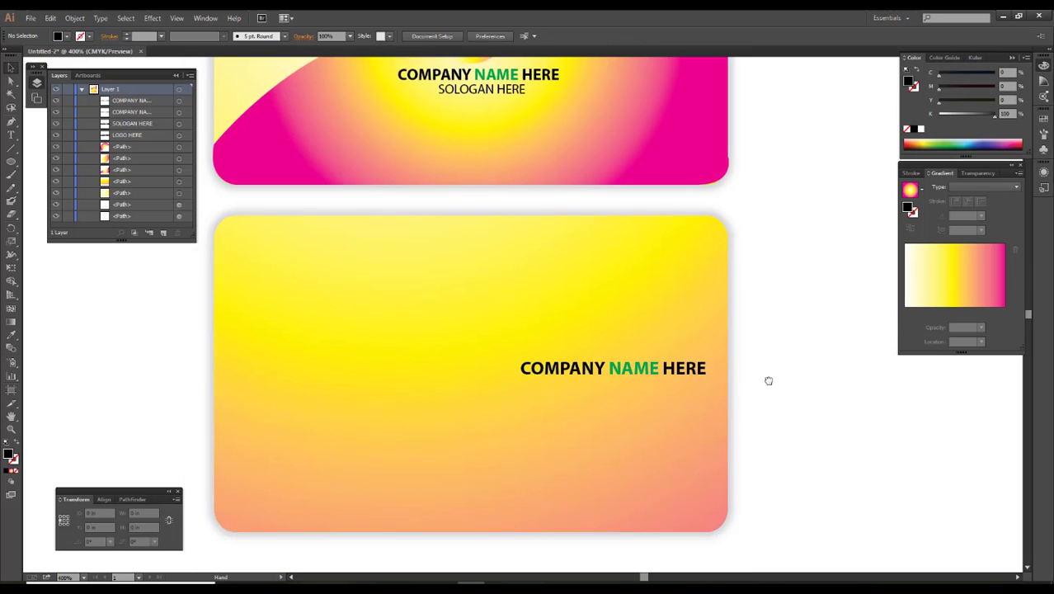
{"action": "double_click", "coordinate": [630, 353]}
{"action": "left_click_drag", "start_coordinate": [624, 353], "coordinate": [453, 353]}
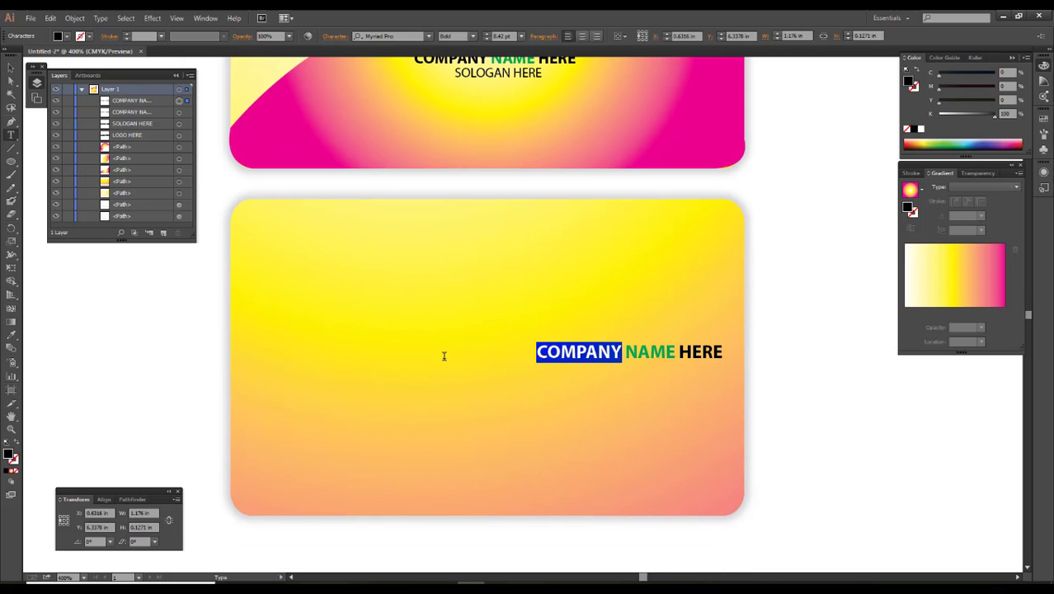
{"action": "type", "text": "YOUR"}
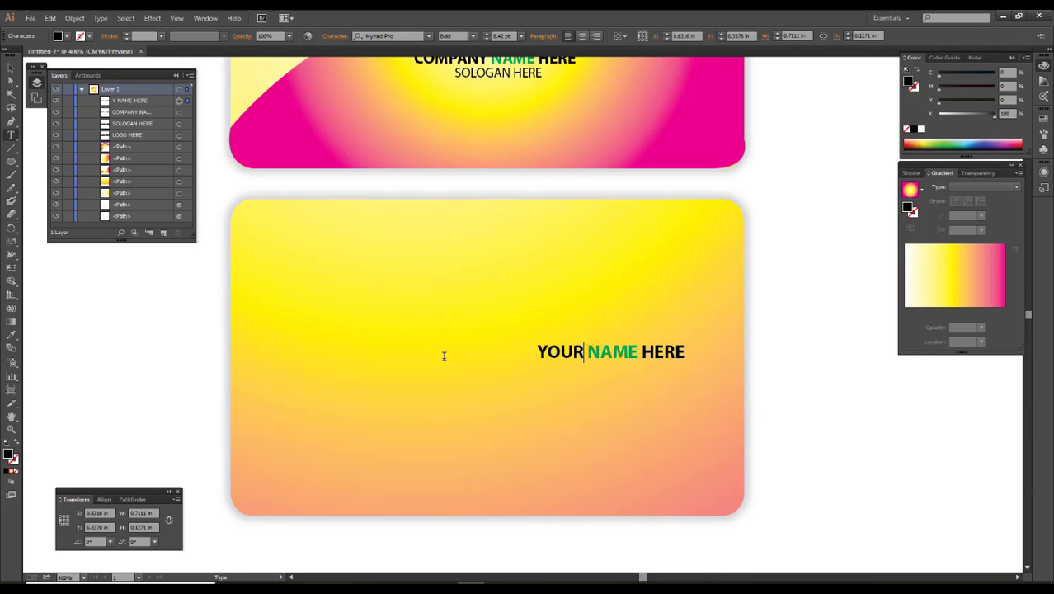
{"action": "key", "text": "Escape"}
{"action": "left_click", "coordinate": [244, 373]}
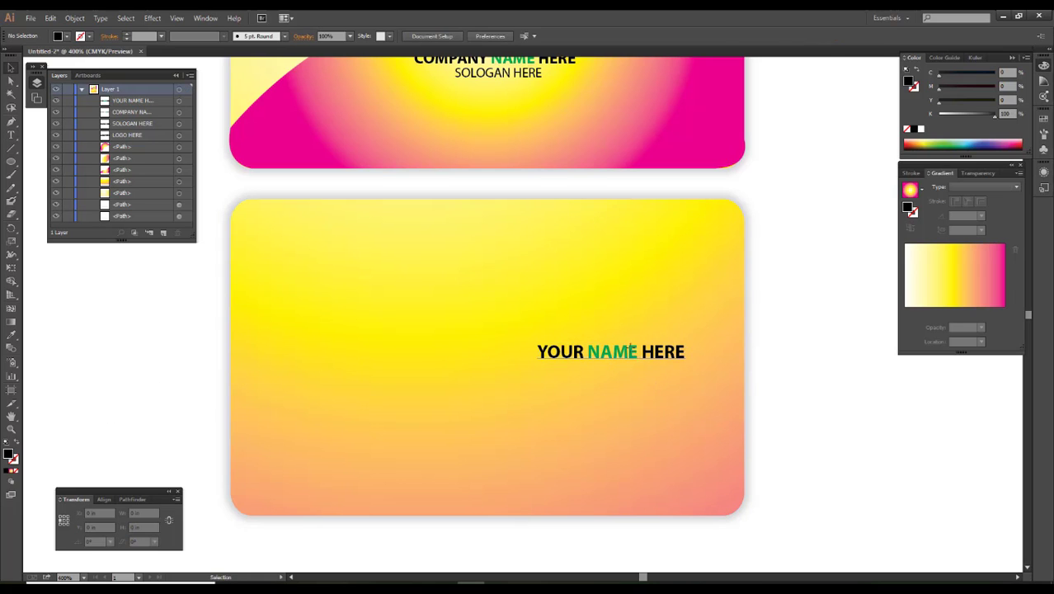
{"action": "left_click_drag", "start_coordinate": [630, 353], "coordinate": [707, 372]}
{"action": "left_click", "coordinate": [819, 378]}
- Draw a small circle head and a rounded-rectangle body above the name
{"action": "scroll", "coordinate": [779, 330], "scroll_direction": "up", "scroll_amount": 1}
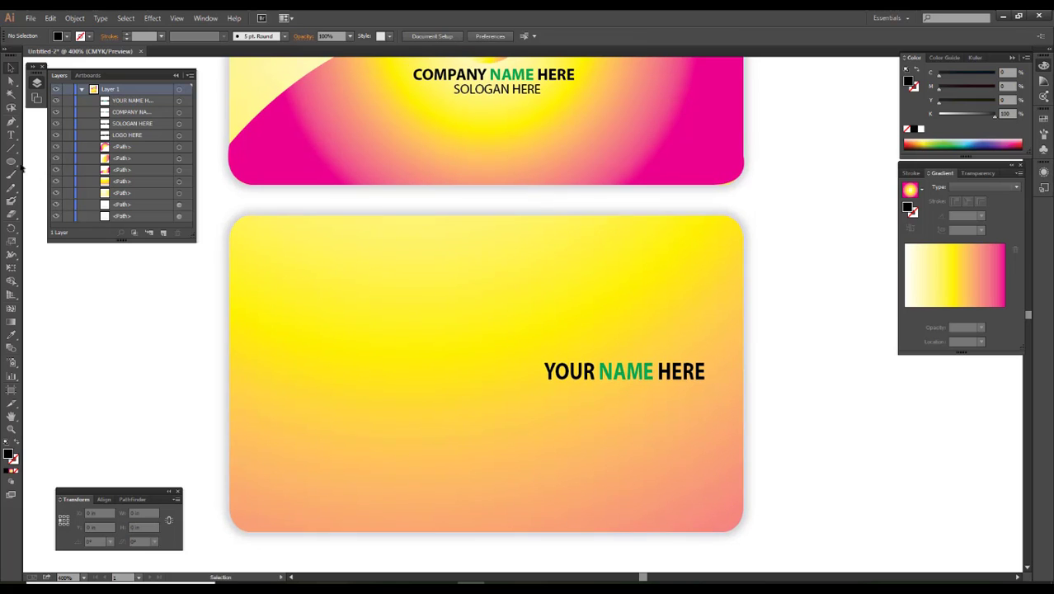
{"action": "left_click_drag", "start_coordinate": [613, 309], "coordinate": [624, 321]}
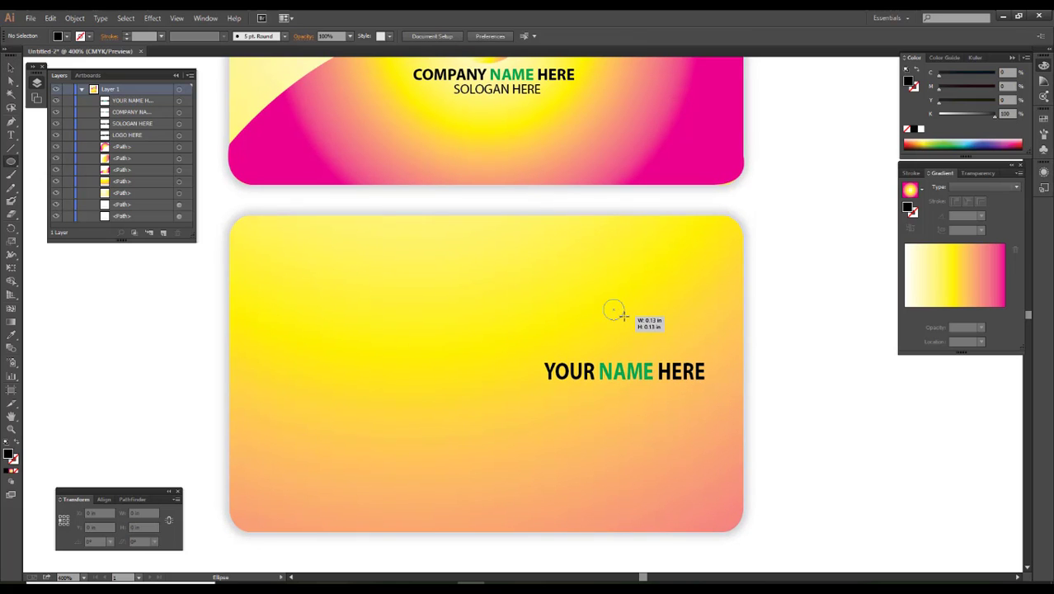
{"action": "key", "text": "v"}
{"action": "left_click", "coordinate": [800, 357]}
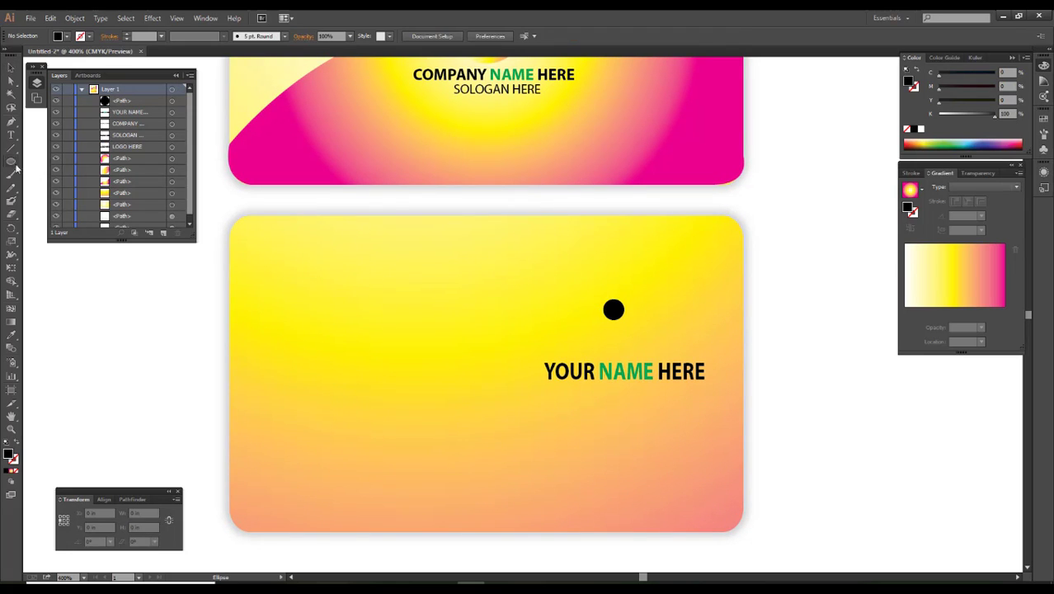
{"action": "left_click_drag", "start_coordinate": [11, 160], "coordinate": [47, 196]}
{"action": "left_click", "coordinate": [47, 191]}
{"action": "left_click_drag", "start_coordinate": [14, 165], "coordinate": [49, 176]}
{"action": "key", "text": "ctrl+equal"}
{"action": "left_click_drag", "start_coordinate": [604, 333], "coordinate": [688, 370]}
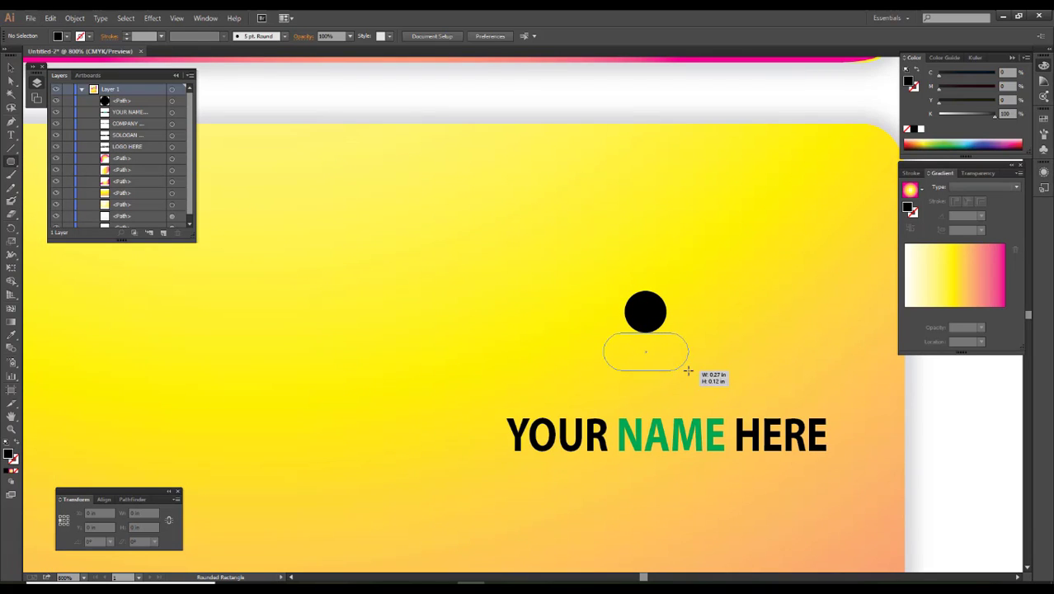
- Apply the pink-yellow radial gradient to both shapes and group them
{"action": "left_click", "coordinate": [657, 326], "text": "shift"}
{"action": "key", "text": "v"}
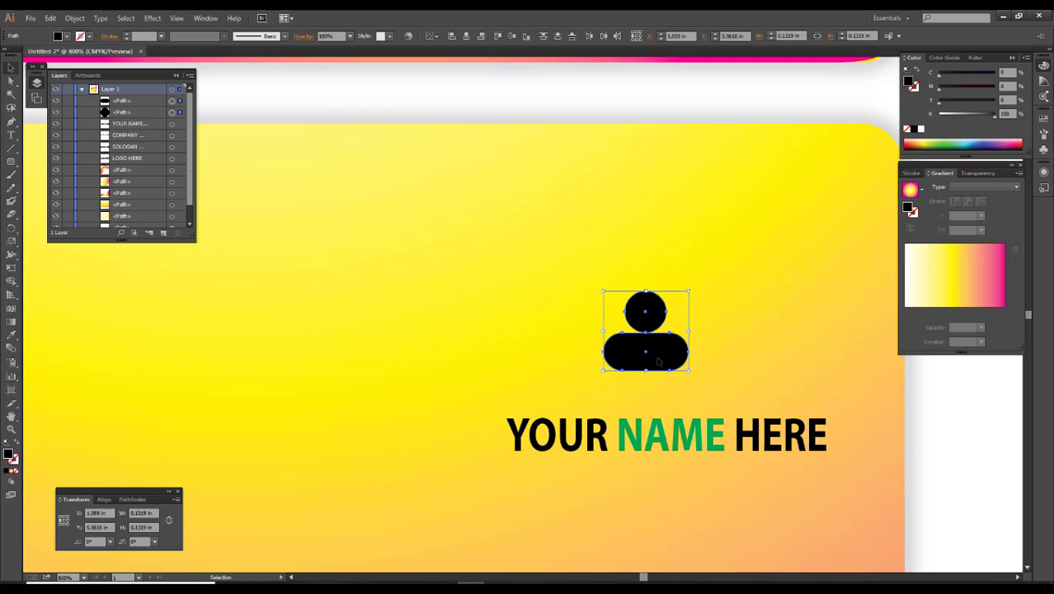
{"action": "key", "text": "i"}
{"action": "left_click", "coordinate": [994, 285]}
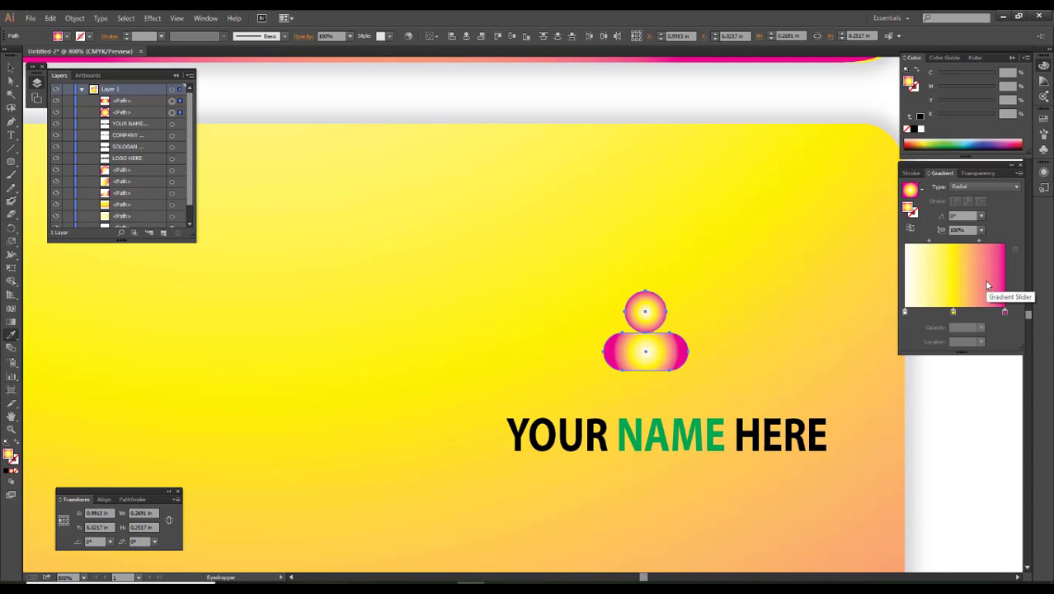
{"action": "key", "text": "v"}
{"action": "key", "text": "a"}
{"action": "key", "text": "ctrl+minus"}
{"action": "key", "text": "ctrl+minus"}
{"action": "key", "text": "ctrl+g"}
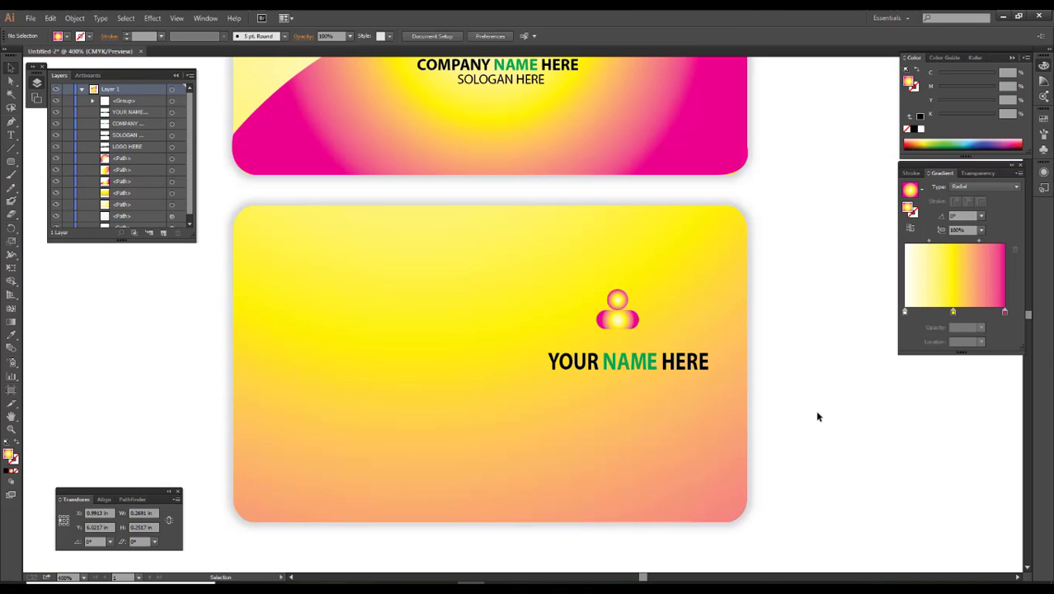
- Move the person icon group to sit above YOUR NAME HERE
{"action": "scroll", "coordinate": [815, 410], "scroll_direction": "up", "scroll_amount": 1}
{"action": "left_click_drag", "start_coordinate": [515, 256], "coordinate": [538, 269]}
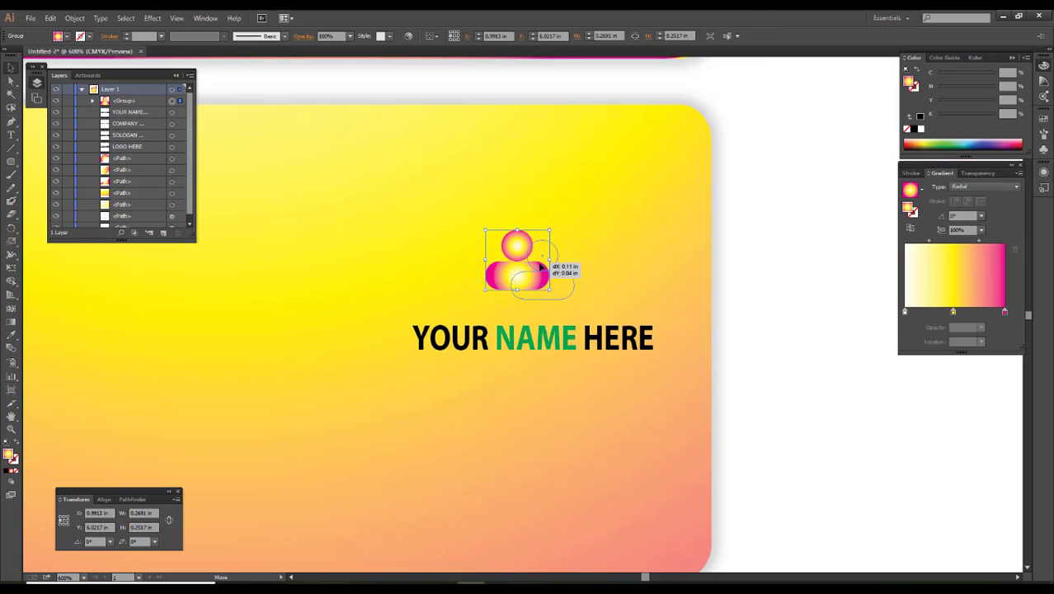
{"action": "left_click", "coordinate": [774, 346]}
{"action": "scroll", "coordinate": [774, 346], "scroll_direction": "down", "scroll_amount": 2}
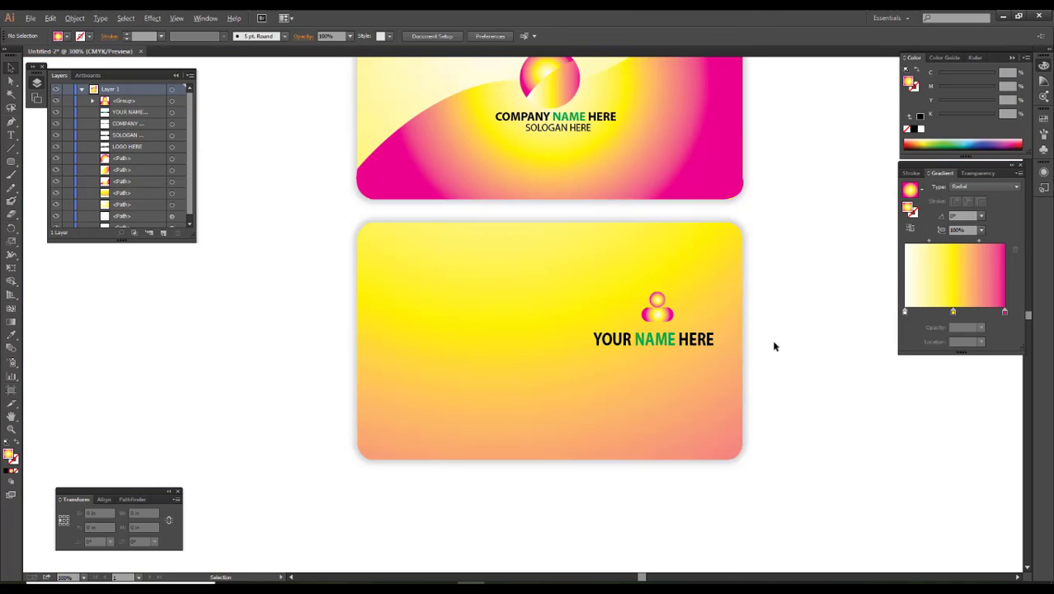
{"action": "scroll", "coordinate": [752, 354], "scroll_direction": "right", "scroll_amount": 1}
- Draw a tall thin rounded-rectangle divider left of the name with a magenta-yellow gradient
{"action": "left_click", "coordinate": [11, 162]}
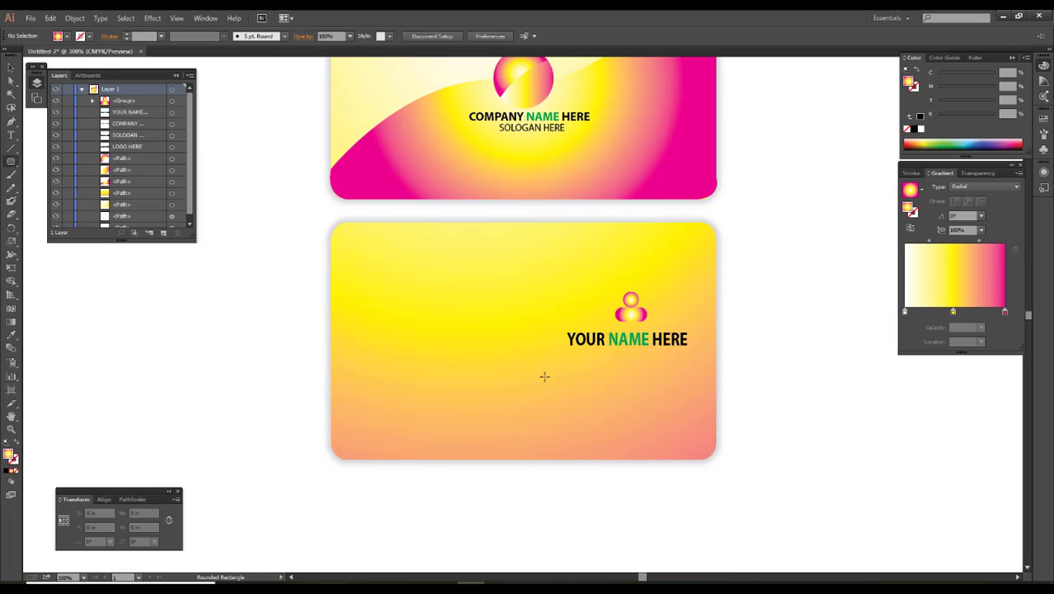
{"action": "mouse_move", "coordinate": [509, 293]}
{"action": "left_mouse_down"}
{"action": "mouse_move", "coordinate": [509, 407]}
{"action": "mouse_move", "coordinate": [529, 373]}
{"action": "left_mouse_up"}
{"action": "scroll", "coordinate": [522, 365], "scroll_direction": "up", "scroll_amount": 1}
{"action": "key", "text": "i"}
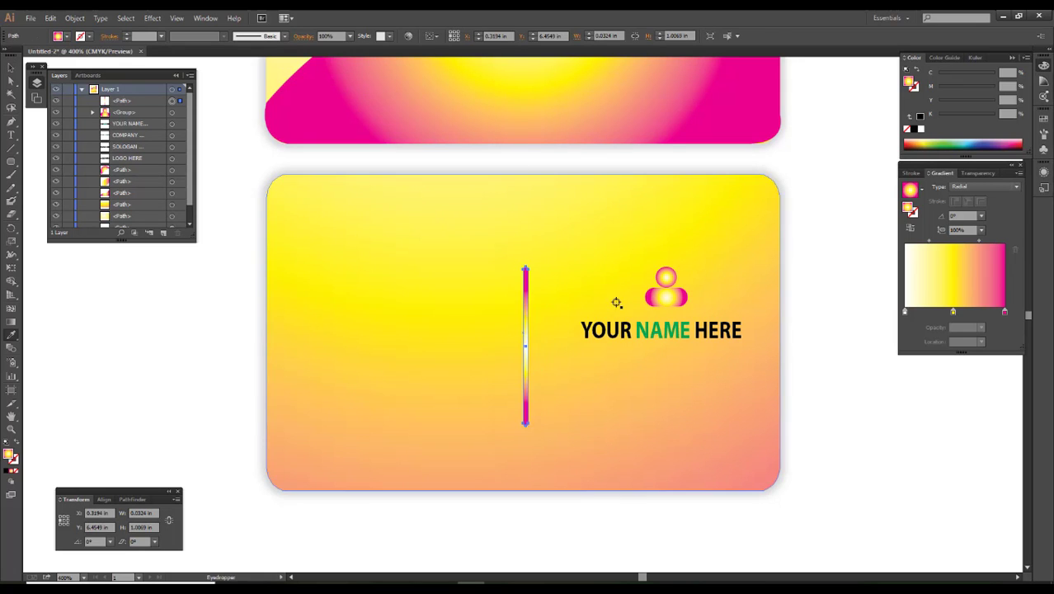
{"action": "key", "text": "v"}
{"action": "left_click", "coordinate": [824, 409]}
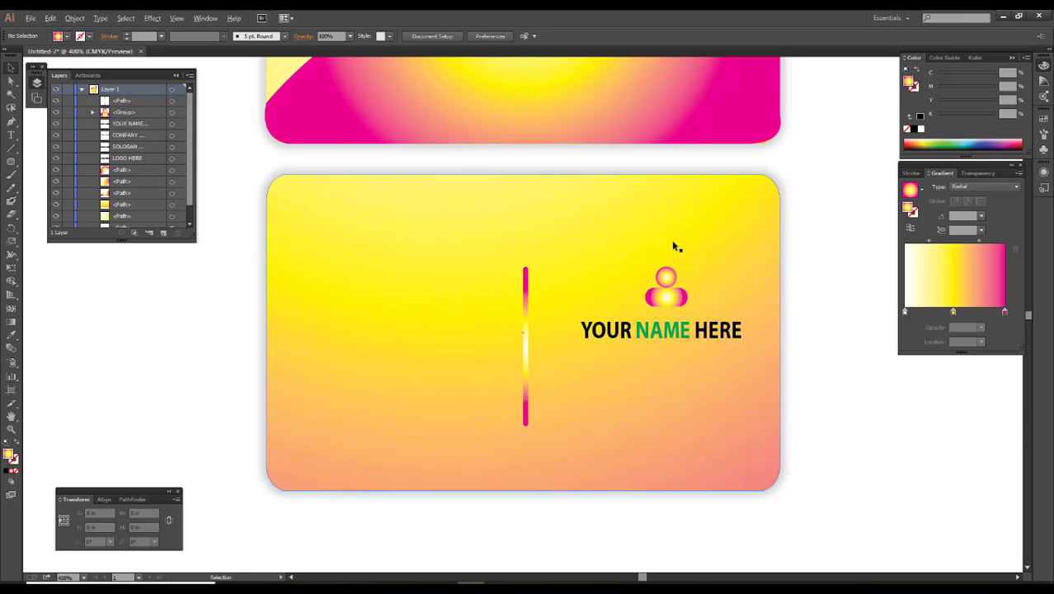
{"action": "key", "text": "ctrl+minus"}
- Copy the slogan line, retype it as DESIGNATION HERE, and place it under the name
{"action": "scroll", "coordinate": [560, 188], "scroll_direction": "up", "scroll_amount": 2}
{"action": "left_click_drag", "start_coordinate": [560, 150], "coordinate": [655, 386]}
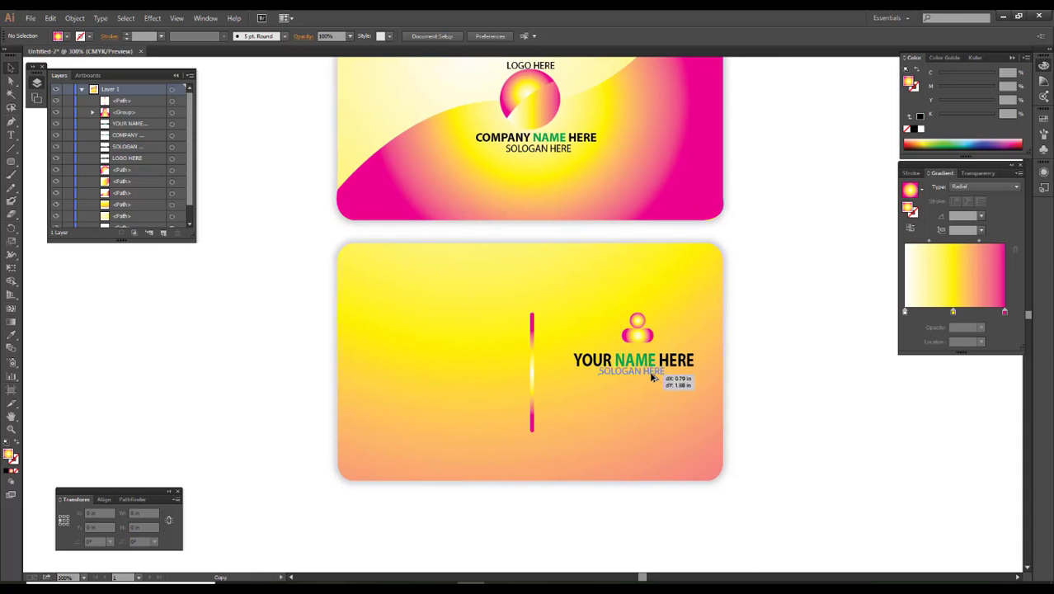
{"action": "scroll", "coordinate": [655, 386], "scroll_direction": "up", "scroll_amount": 2}
{"action": "double_click", "coordinate": [647, 381]}
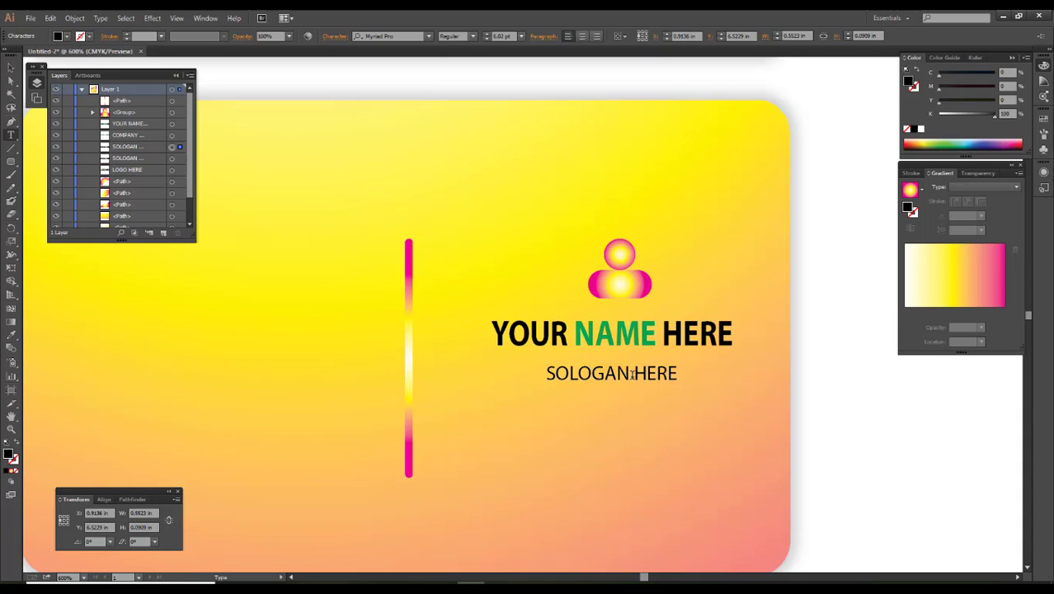
{"action": "key", "text": "ctrl+shift+Left"}
{"action": "type", "text": "DES"}
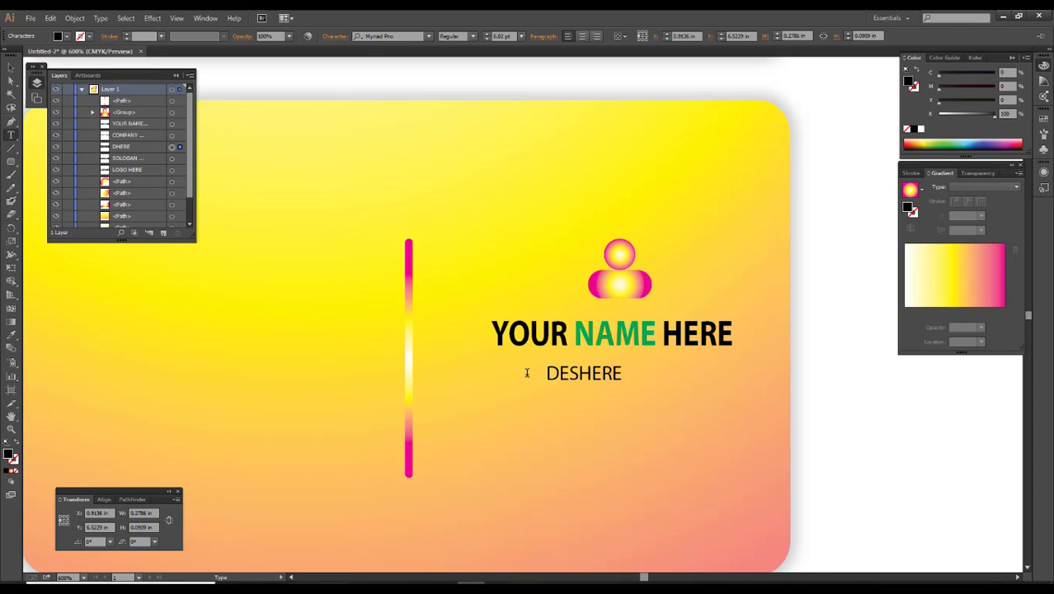
{"action": "type", "text": "IGNATION"}
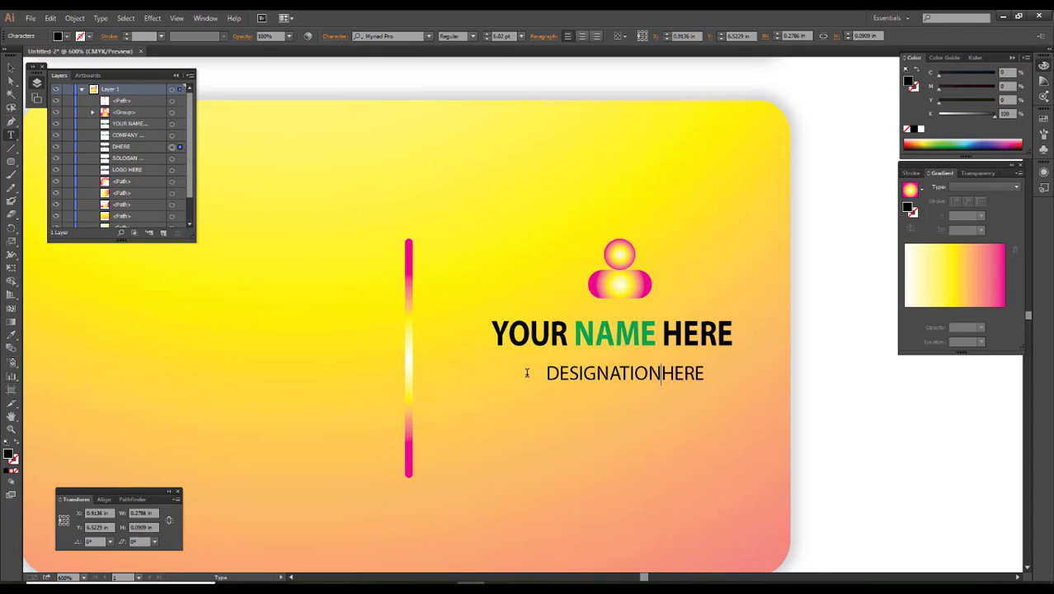
{"action": "left_click_drag", "start_coordinate": [647, 376], "coordinate": [631, 366]}
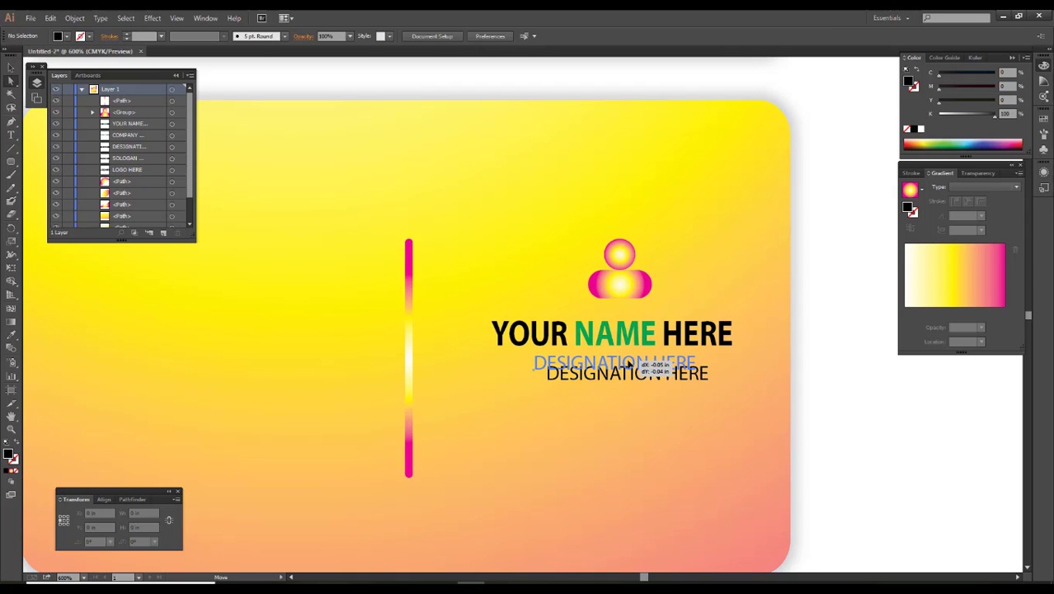
- Nudge the person logo slightly left, then pan to see both cards
{"action": "scroll", "coordinate": [849, 397], "scroll_direction": "down", "scroll_amount": 1}
{"action": "scroll", "coordinate": [699, 334], "scroll_direction": "up", "scroll_amount": 1}
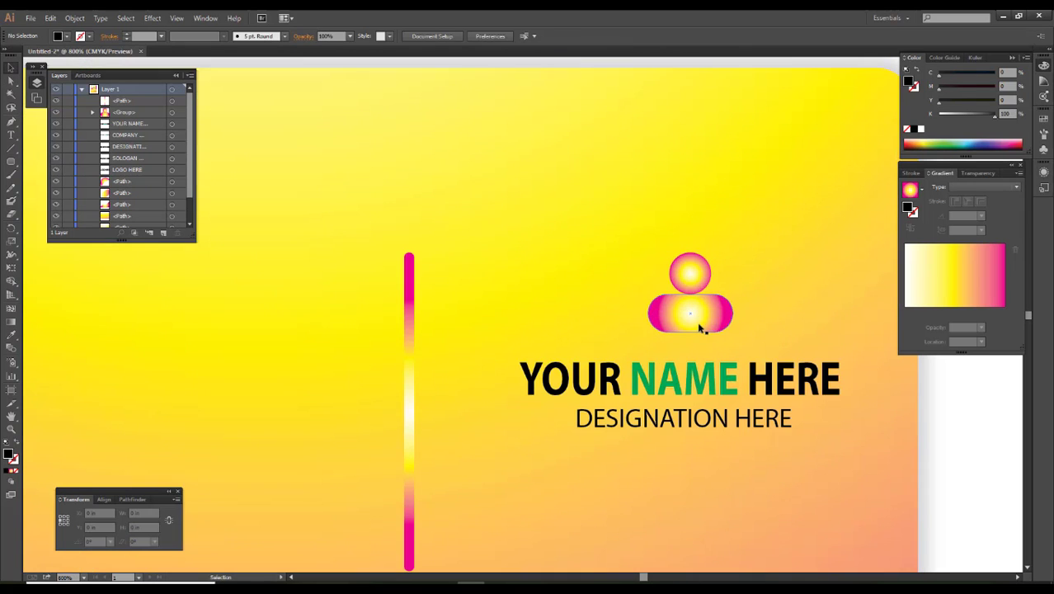
{"action": "left_click_drag", "start_coordinate": [701, 327], "coordinate": [680, 341]}
{"action": "scroll", "coordinate": [679, 341], "scroll_direction": "down", "scroll_amount": 2}
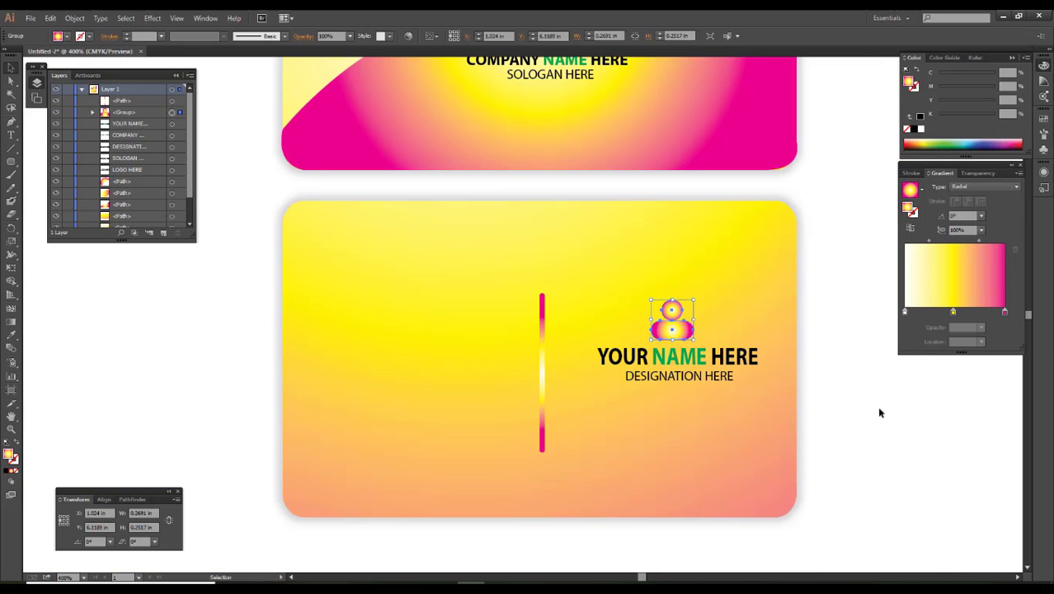
{"action": "left_click", "coordinate": [876, 406]}
{"action": "scroll", "coordinate": [877, 406], "scroll_direction": "down", "scroll_amount": 1}
{"action": "scroll", "coordinate": [729, 378], "scroll_direction": "down", "scroll_amount": 1}
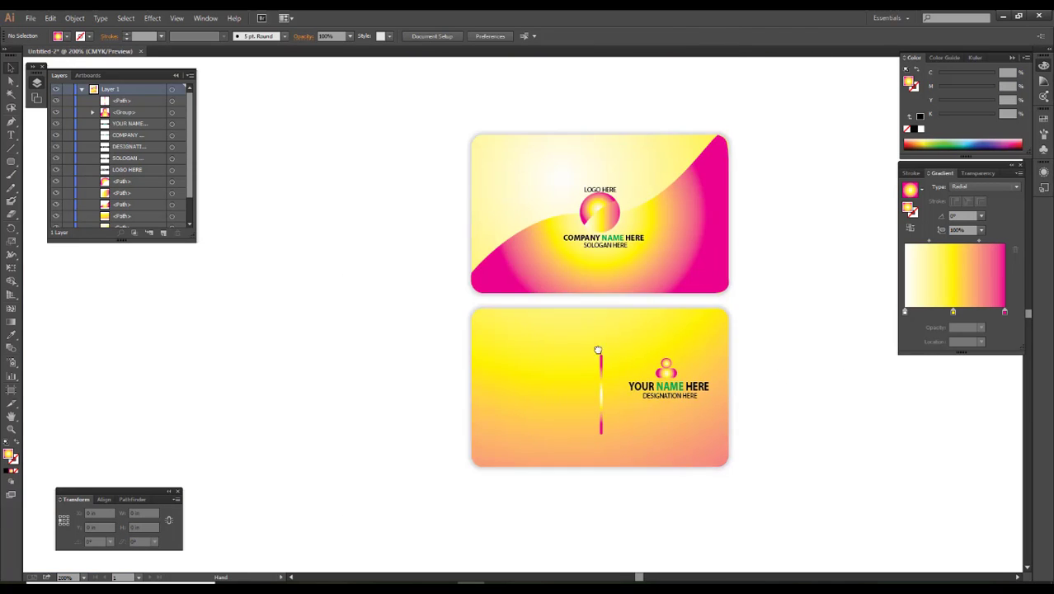
{"action": "left_click_drag", "start_coordinate": [789, 375], "coordinate": [594, 352]}
- Open VISITING CARD TT.pdf from recent files and select its QR code and icon column
{"action": "left_click", "coordinate": [30, 17]}
{"action": "mouse_move", "coordinate": [66, 67]}
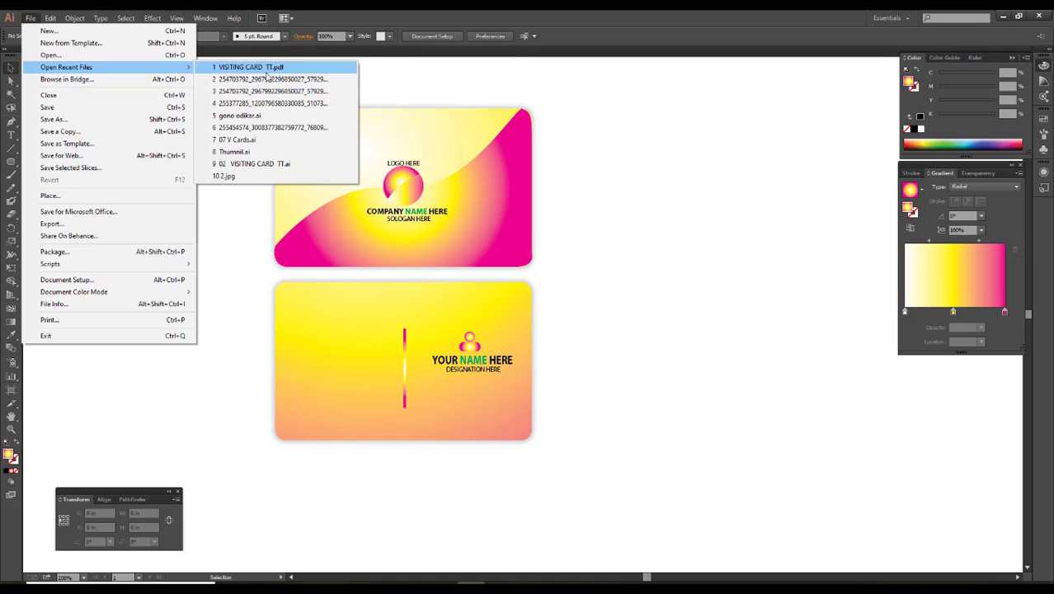
{"action": "left_click", "coordinate": [256, 67]}
{"action": "key", "text": "a"}
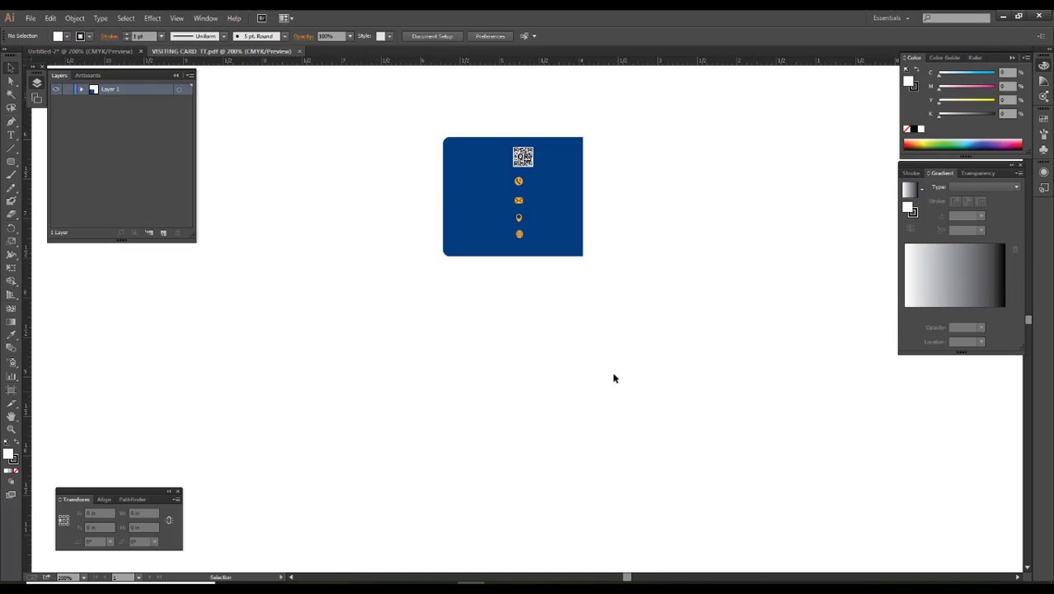
{"action": "left_click_drag", "start_coordinate": [612, 365], "coordinate": [516, 136]}
{"action": "key", "text": "v"}
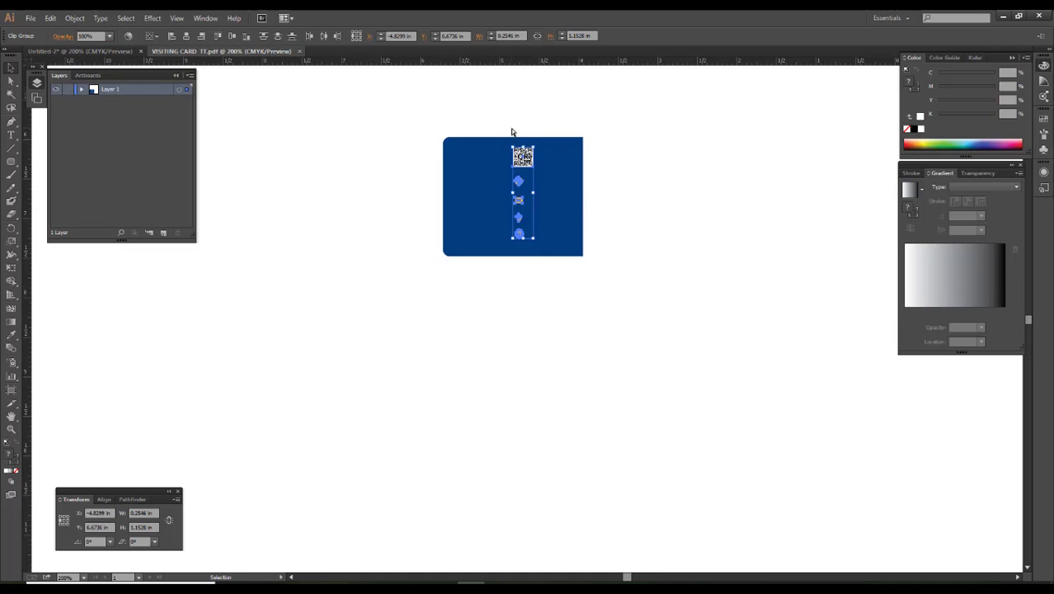
- Paste the QR and contact icon column onto the back card's left side
{"action": "left_click", "coordinate": [107, 54]}
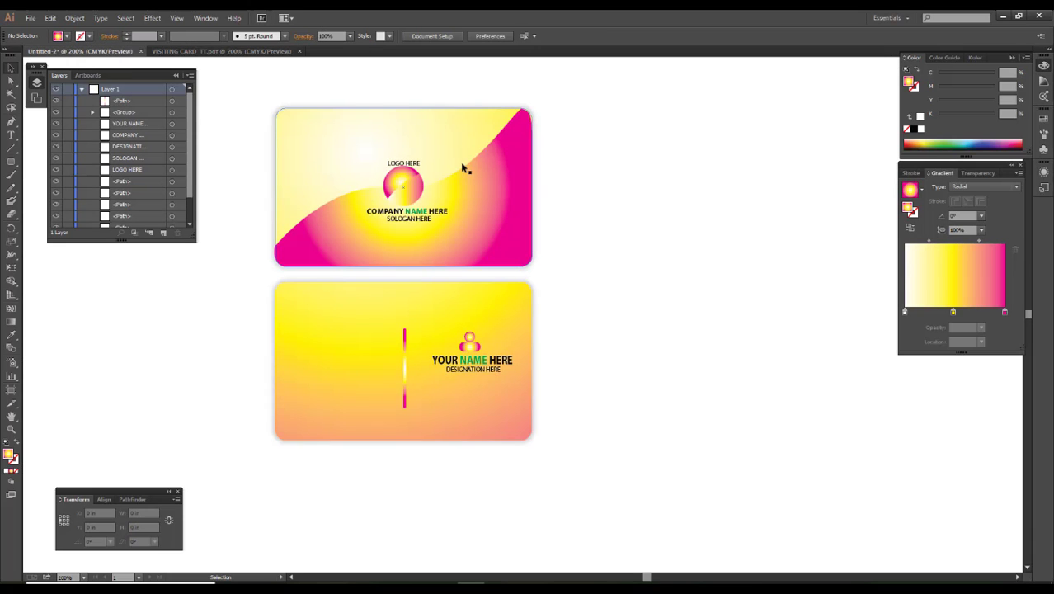
{"action": "scroll", "coordinate": [683, 322], "scroll_direction": "down", "scroll_amount": 1}
{"action": "key", "text": "ctrl+v"}
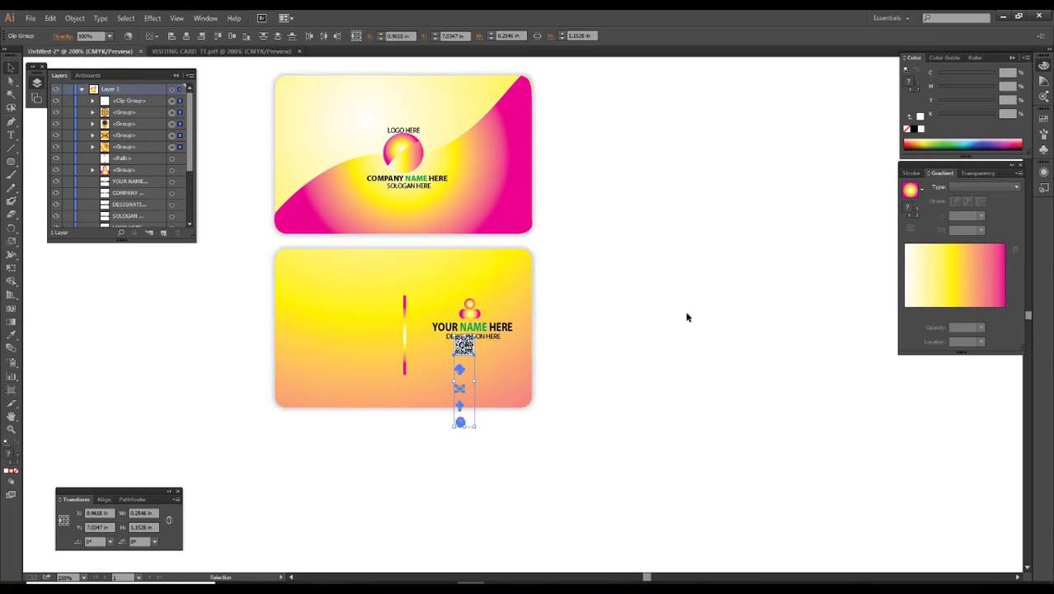
{"action": "left_click_drag", "start_coordinate": [461, 344], "coordinate": [307, 294]}
{"action": "left_click", "coordinate": [207, 321]}
- Move the QR code to sit below the pink gradient divider
{"action": "scroll", "coordinate": [271, 322], "scroll_direction": "up", "scroll_amount": 1}
{"action": "left_click_drag", "start_coordinate": [368, 307], "coordinate": [615, 381]}
{"action": "scroll", "coordinate": [798, 438], "scroll_direction": "down", "scroll_amount": 1}
{"action": "key", "text": "ctrl+z"}
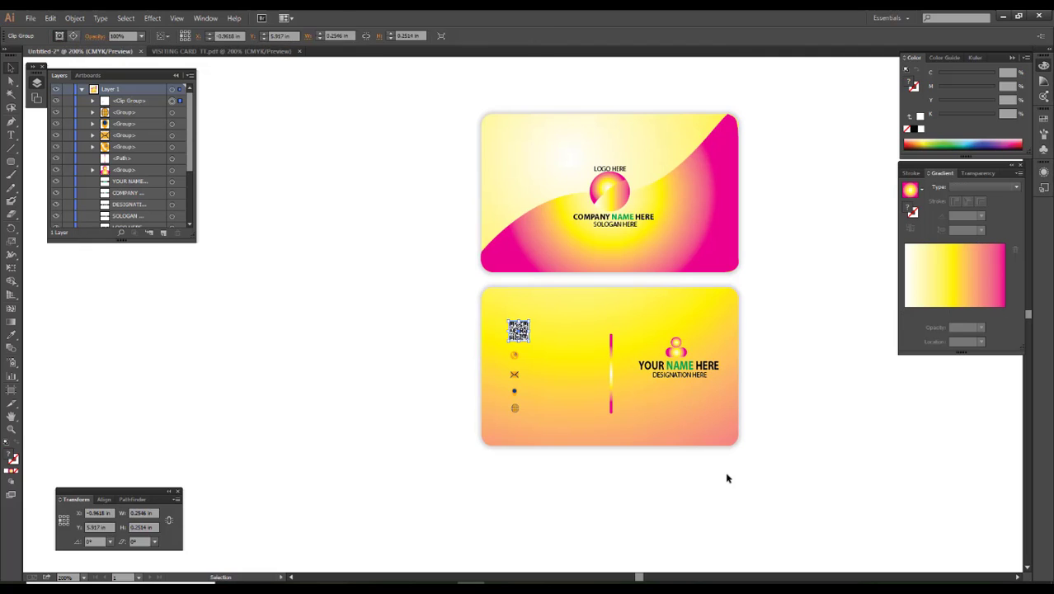
{"action": "scroll", "coordinate": [540, 374], "scroll_direction": "up", "scroll_amount": 1}
{"action": "scroll", "coordinate": [540, 374], "scroll_direction": "up", "scroll_amount": 1}
{"action": "mouse_move", "coordinate": [500, 298]}
{"action": "left_mouse_down"}
{"action": "mouse_move", "coordinate": [681, 382]}
{"action": "mouse_move", "coordinate": [692, 459]}
{"action": "mouse_move", "coordinate": [684, 453]}
{"action": "left_mouse_up"}
{"action": "left_click", "coordinate": [316, 371]}
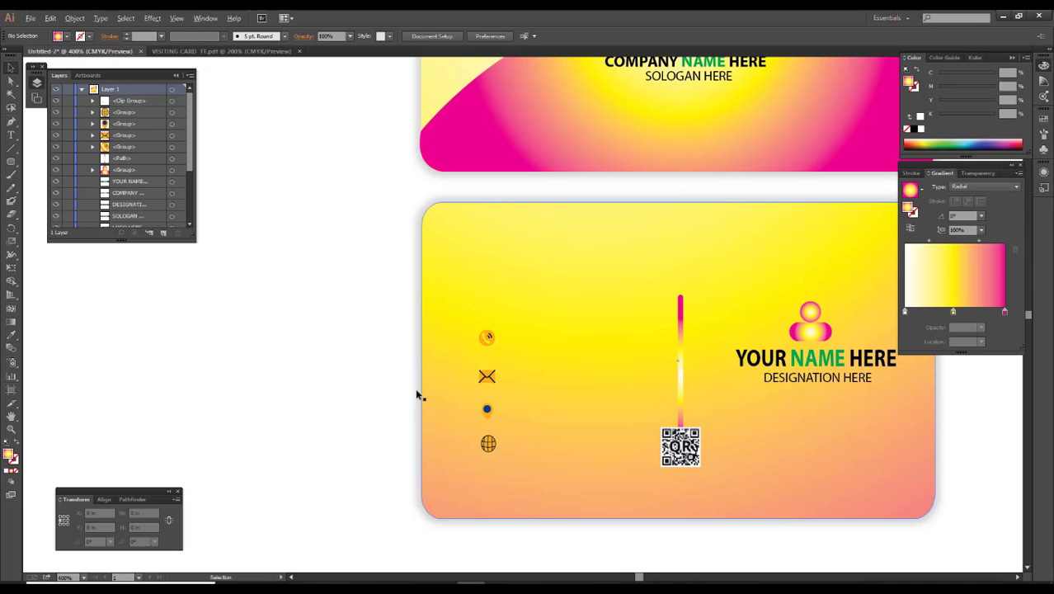
{"action": "scroll", "coordinate": [414, 394], "scroll_direction": "down", "scroll_amount": 1}
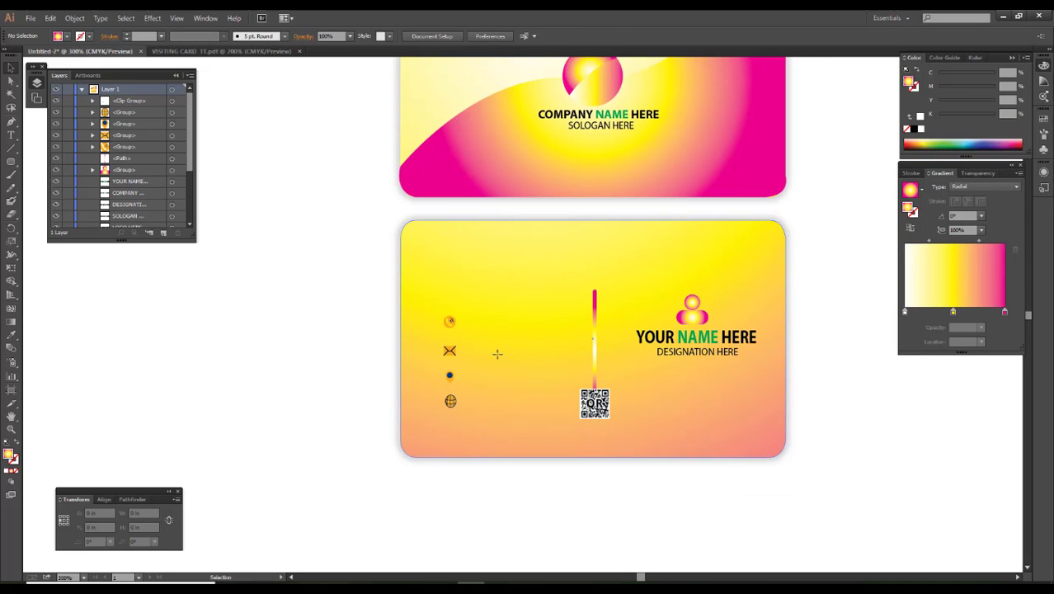
{"action": "left_click", "coordinate": [497, 354]}
{"action": "key", "text": "a"}
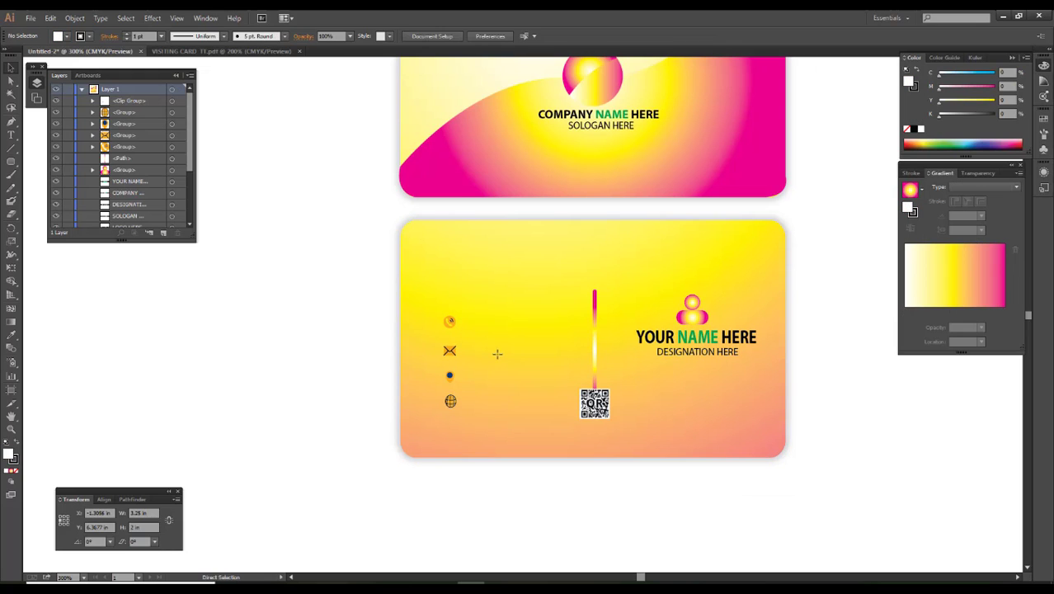
{"action": "key", "text": "v"}
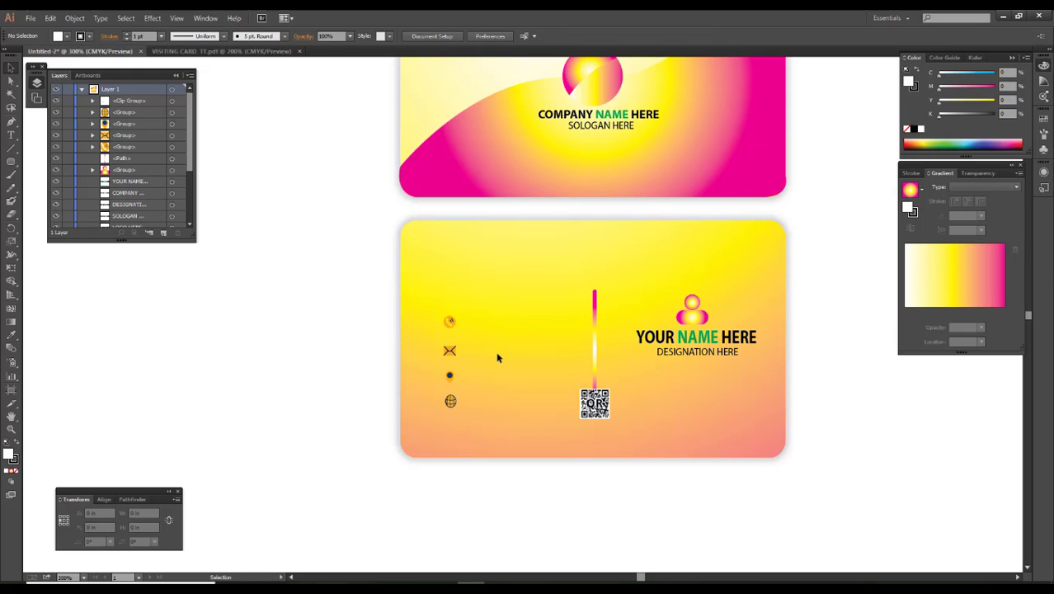
- Move the column of contact icons up and to the left
{"action": "left_click_drag", "start_coordinate": [429, 292], "coordinate": [488, 450]}
{"action": "scroll", "coordinate": [450, 330], "scroll_direction": "up", "scroll_amount": 1}
{"action": "left_click_drag", "start_coordinate": [445, 326], "coordinate": [428, 297]}
{"action": "left_click", "coordinate": [275, 334]}
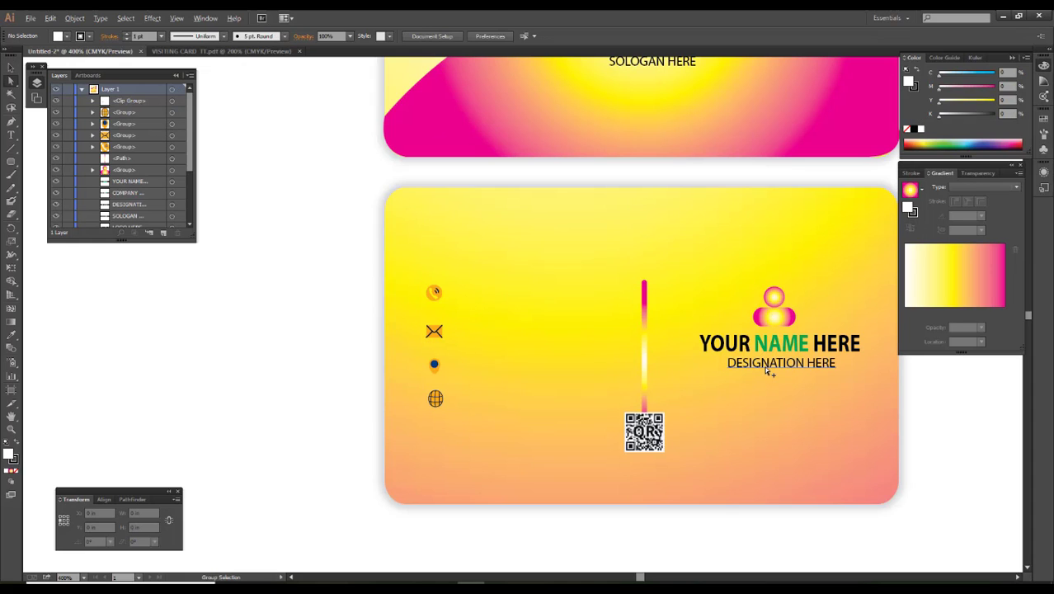
- Copy the designation text beside the phone icon and retype it as +0000XXXXXXX
{"action": "mouse_move", "coordinate": [765, 366]}
{"action": "left_mouse_down"}
{"action": "mouse_move", "coordinate": [491, 305]}
{"action": "mouse_move", "coordinate": [529, 309]}
{"action": "left_mouse_up"}
{"action": "double_click", "coordinate": [490, 299]}
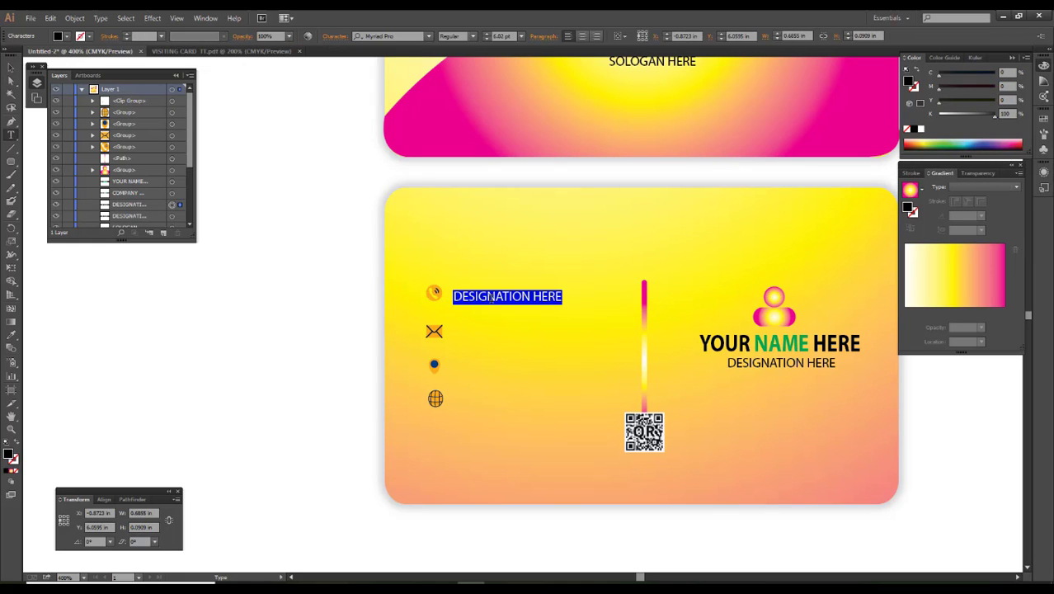
{"action": "type", "text": "+0000"}
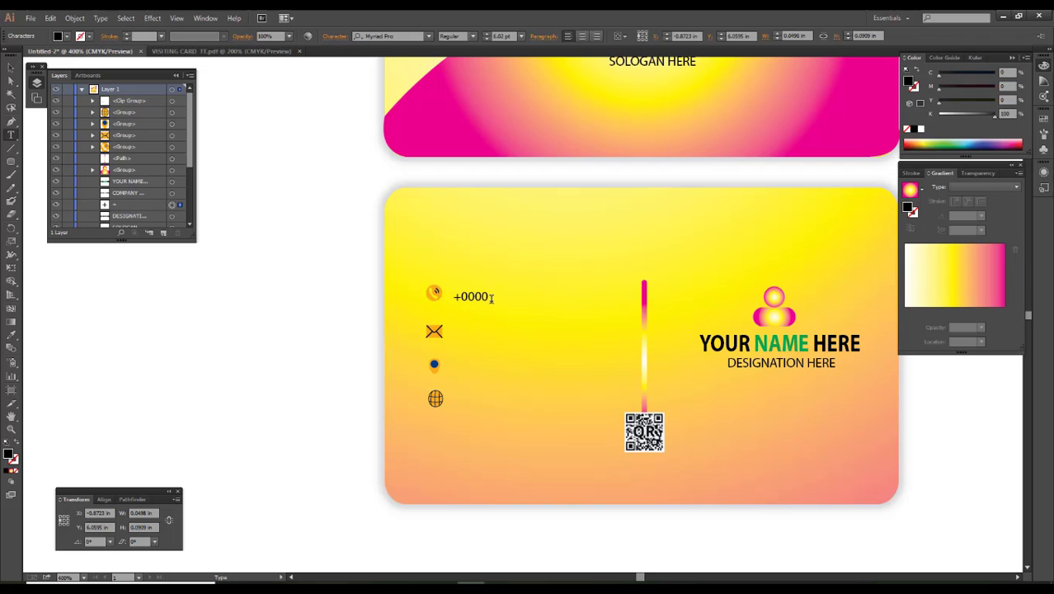
{"action": "type", "text": "XXXXXXXXXXXXXX"}
{"action": "key", "text": "Escape"}
- Duplicate the number line under the phone line and beside the envelope, pin and globe icons
{"action": "scroll", "coordinate": [499, 301], "scroll_direction": "up", "scroll_amount": 1}
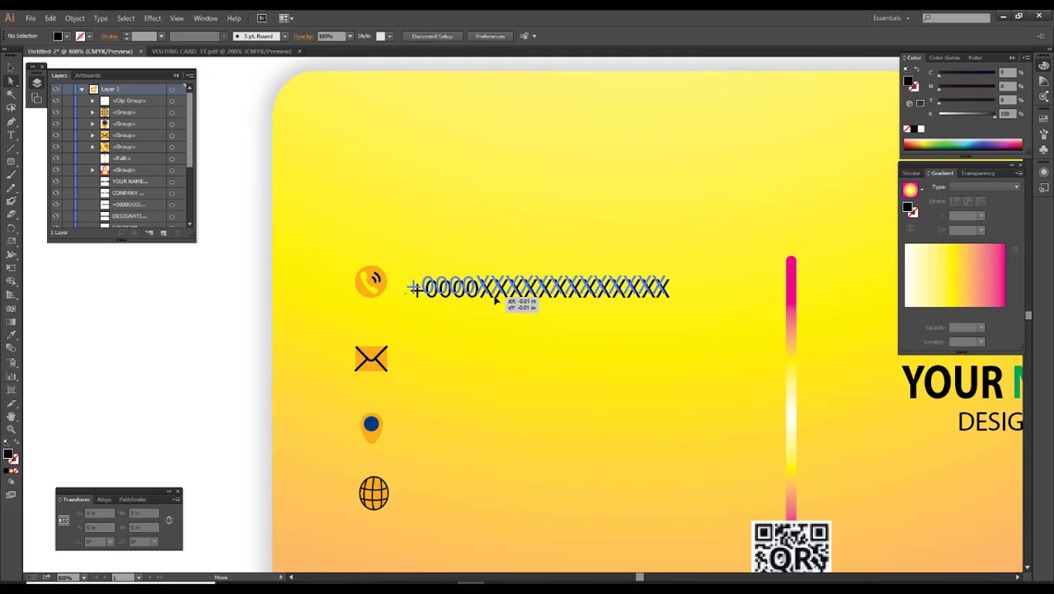
{"action": "mouse_move", "coordinate": [497, 300]}
{"action": "left_mouse_down"}
{"action": "mouse_move", "coordinate": [487, 293]}
{"action": "mouse_move", "coordinate": [493, 371]}
{"action": "left_mouse_up"}
{"action": "left_click_drag", "start_coordinate": [453, 289], "coordinate": [454, 321]}
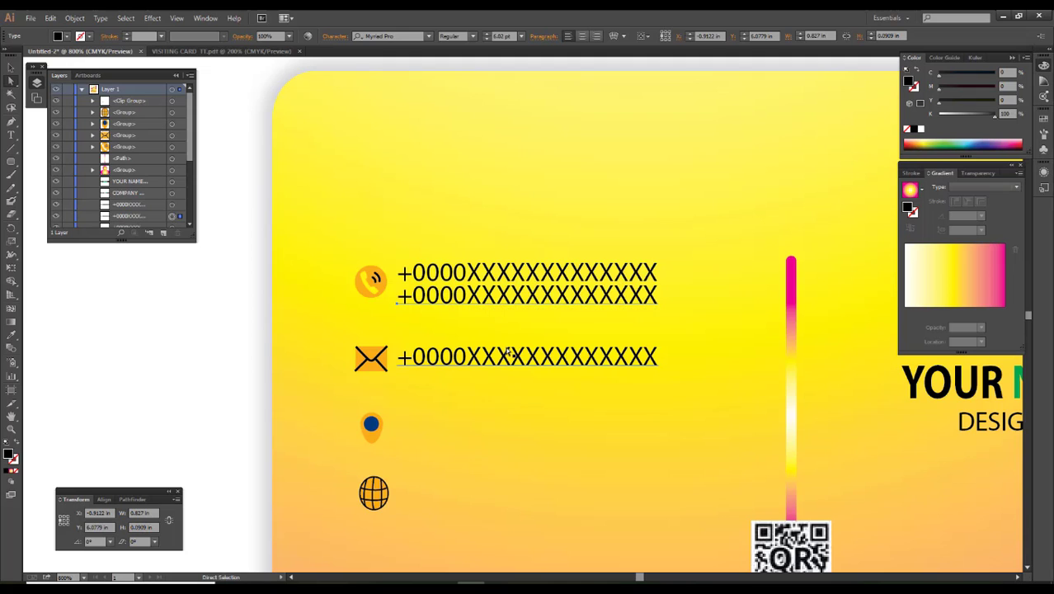
{"action": "left_click_drag", "start_coordinate": [511, 361], "coordinate": [508, 497]}
{"action": "key", "text": "ctrl+minus"}
- Select the four contact icons and undo a vertical-centre alignment that stacked them
{"action": "left_click", "coordinate": [403, 364]}
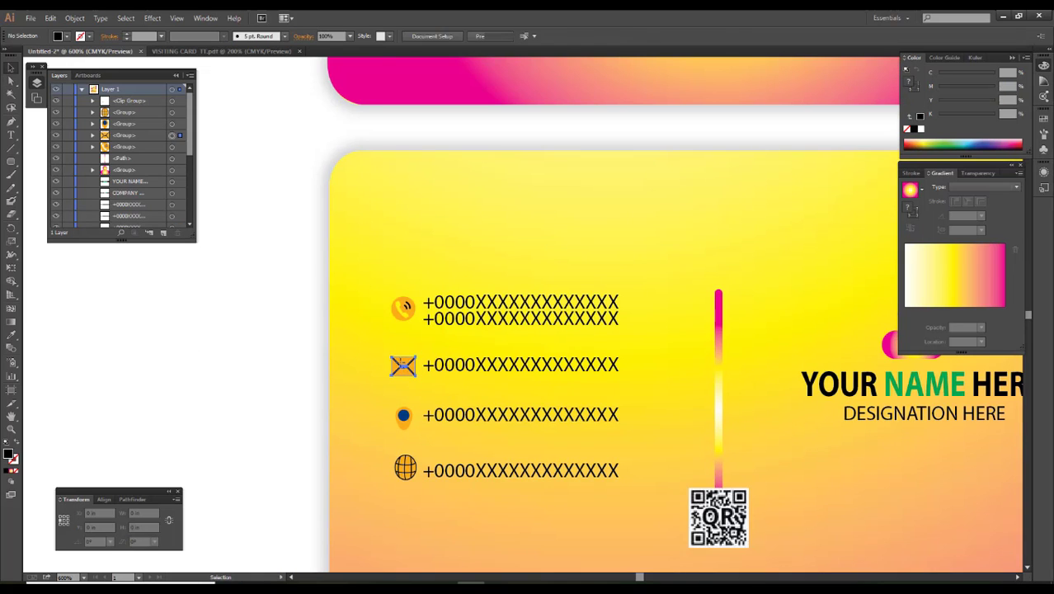
{"action": "left_click_drag", "start_coordinate": [354, 274], "coordinate": [409, 497]}
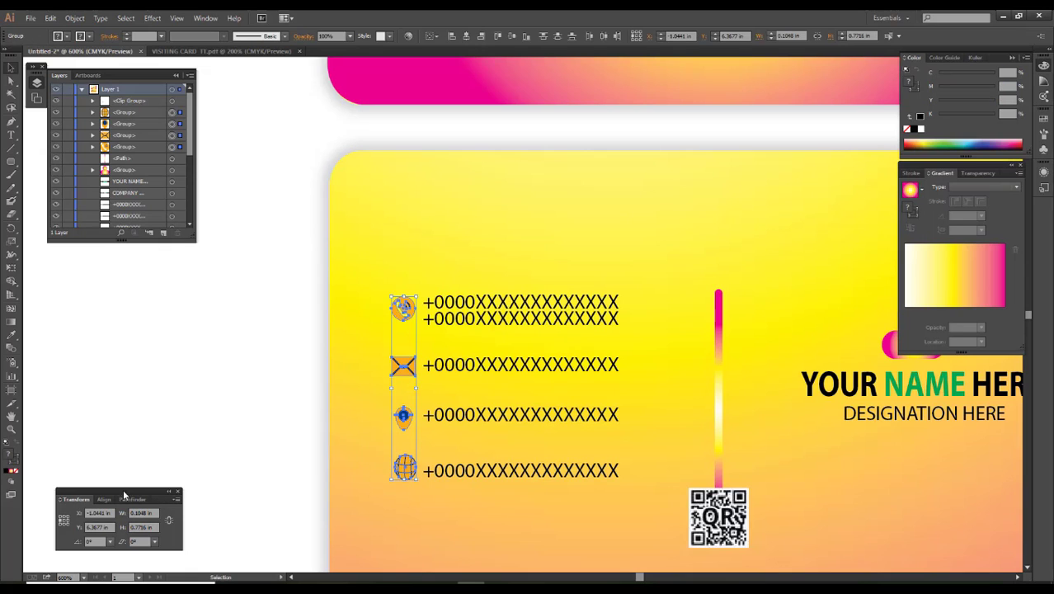
{"action": "left_click", "coordinate": [103, 500]}
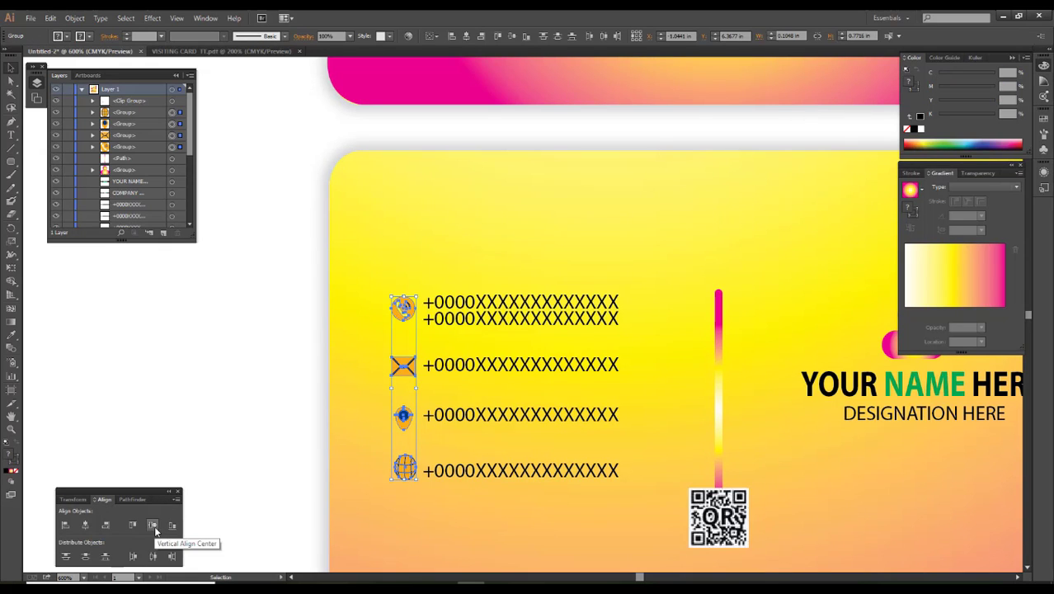
{"action": "left_click", "coordinate": [155, 525]}
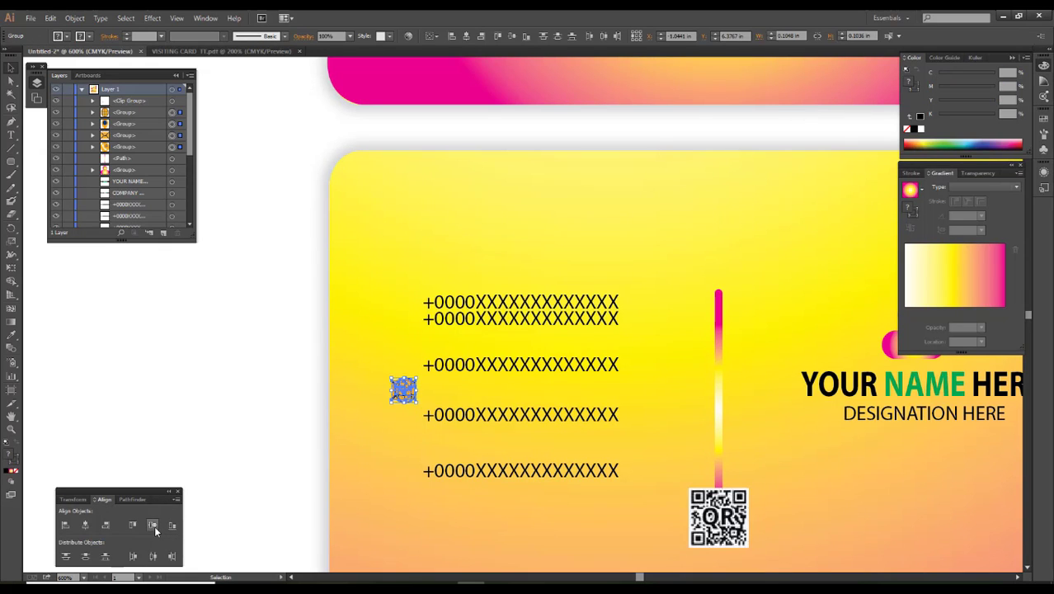
{"action": "key", "text": "ctrl+z"}
- Distribute the icons evenly by their centres and align them into one centred column
{"action": "left_click", "coordinate": [86, 556]}
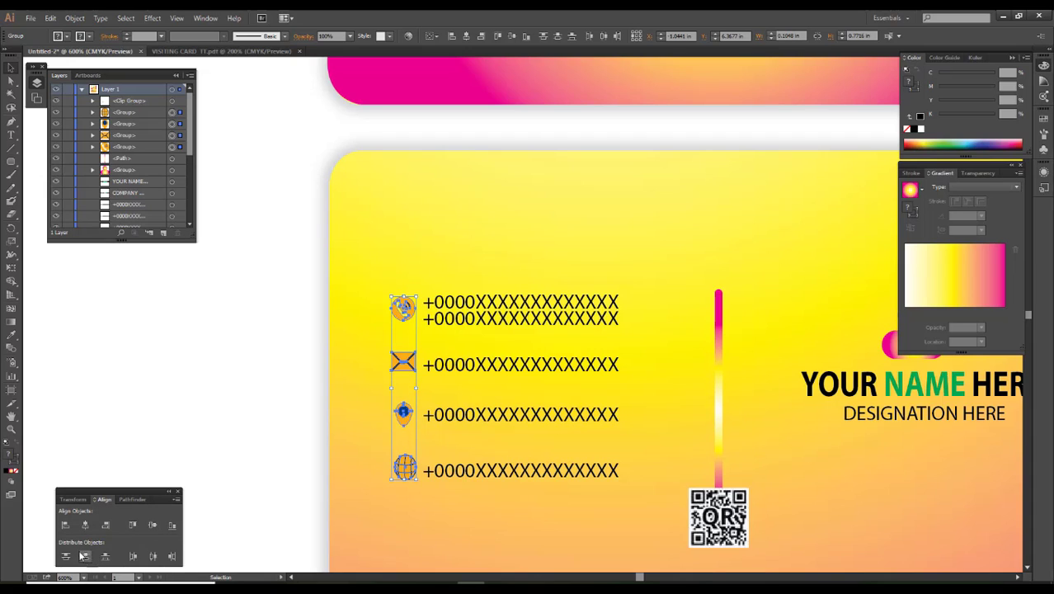
{"action": "left_click", "coordinate": [86, 525]}
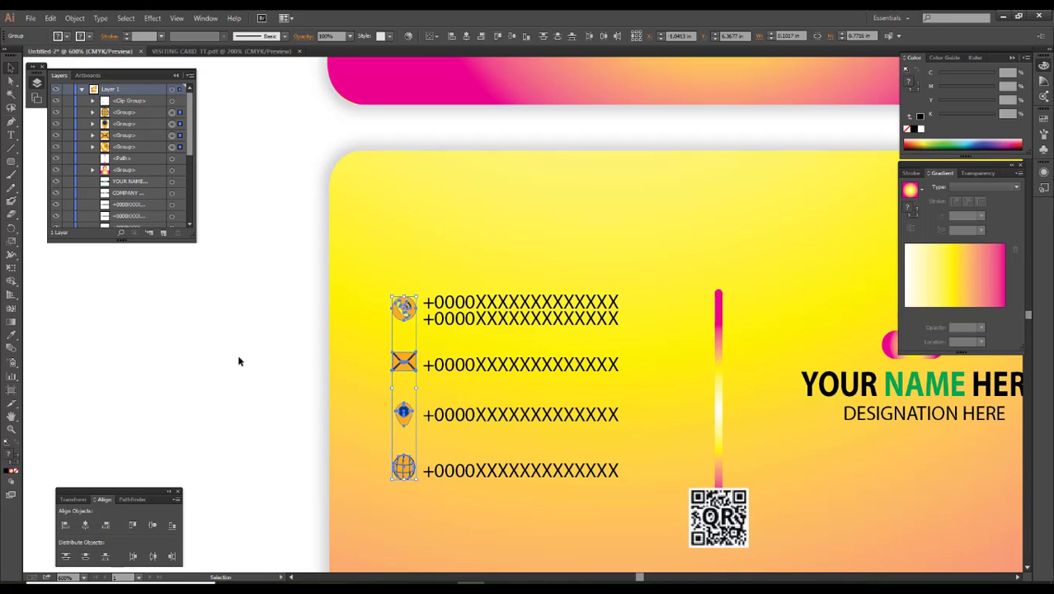
{"action": "left_click", "coordinate": [153, 525]}
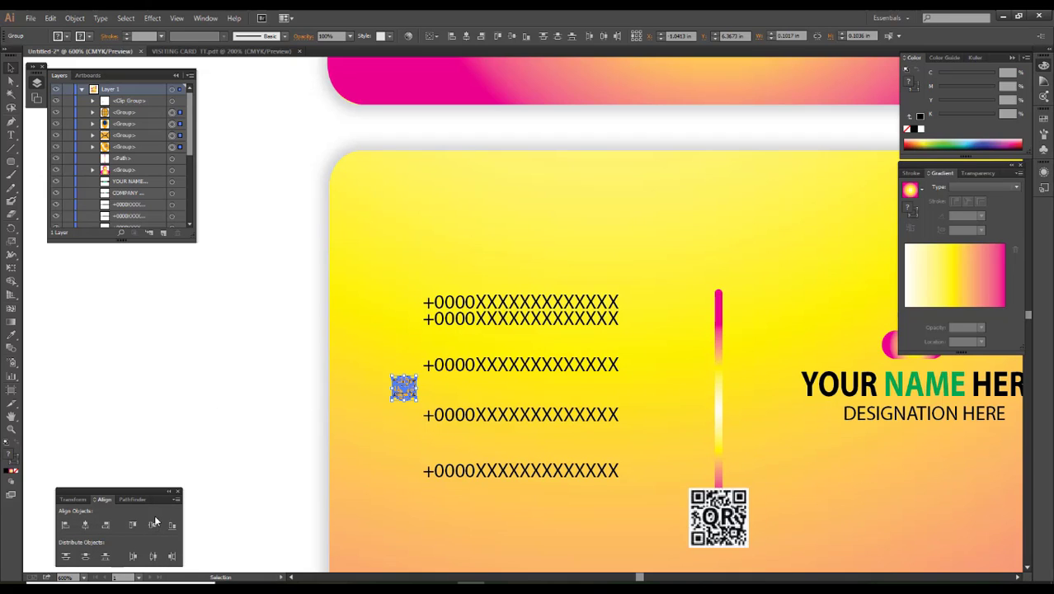
{"action": "key", "text": "ctrl+z"}
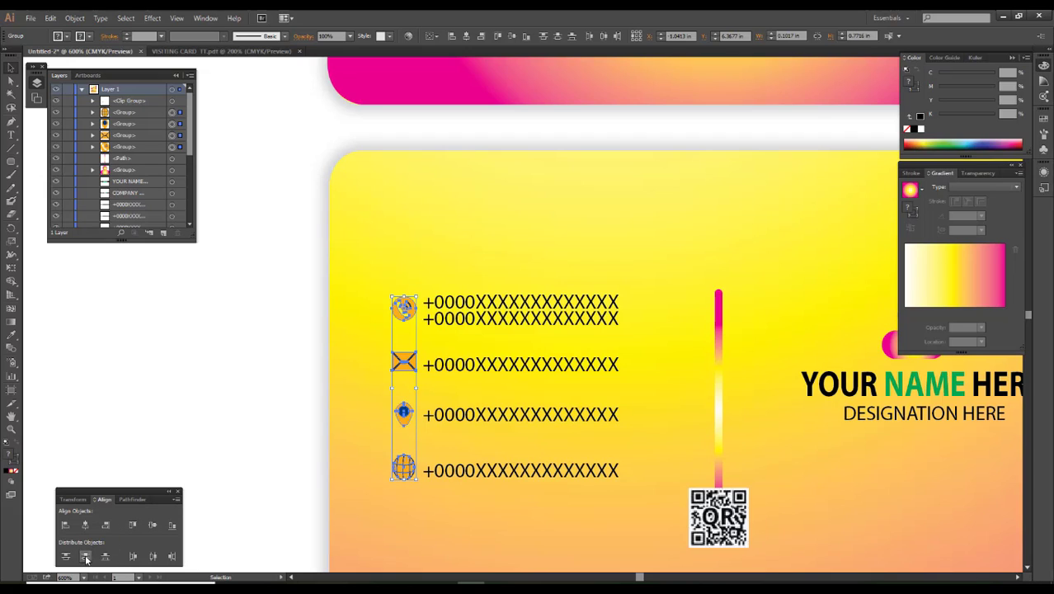
{"action": "left_click", "coordinate": [104, 559]}
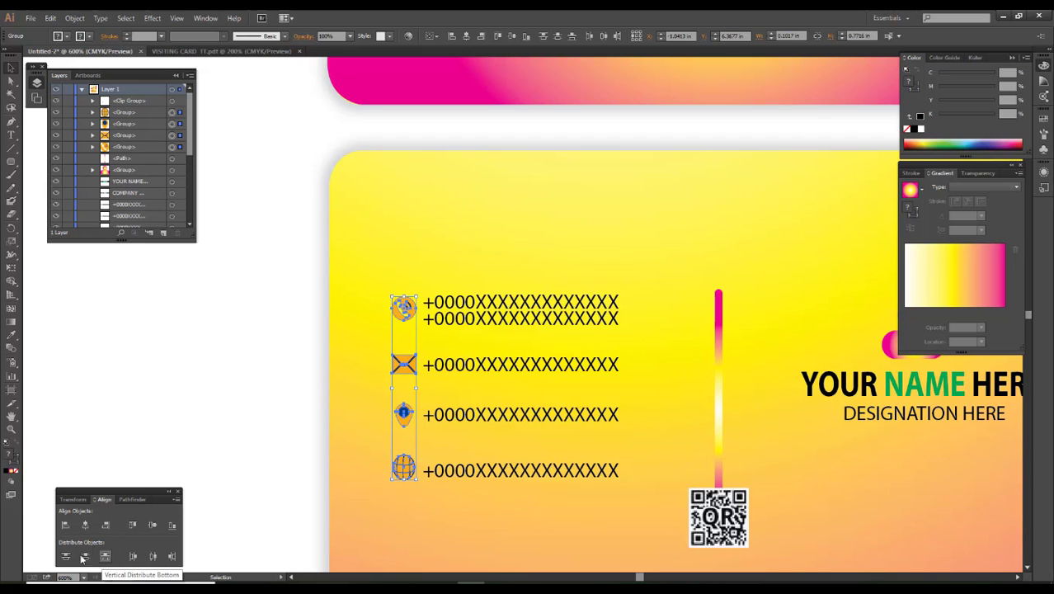
{"action": "left_click", "coordinate": [85, 557]}
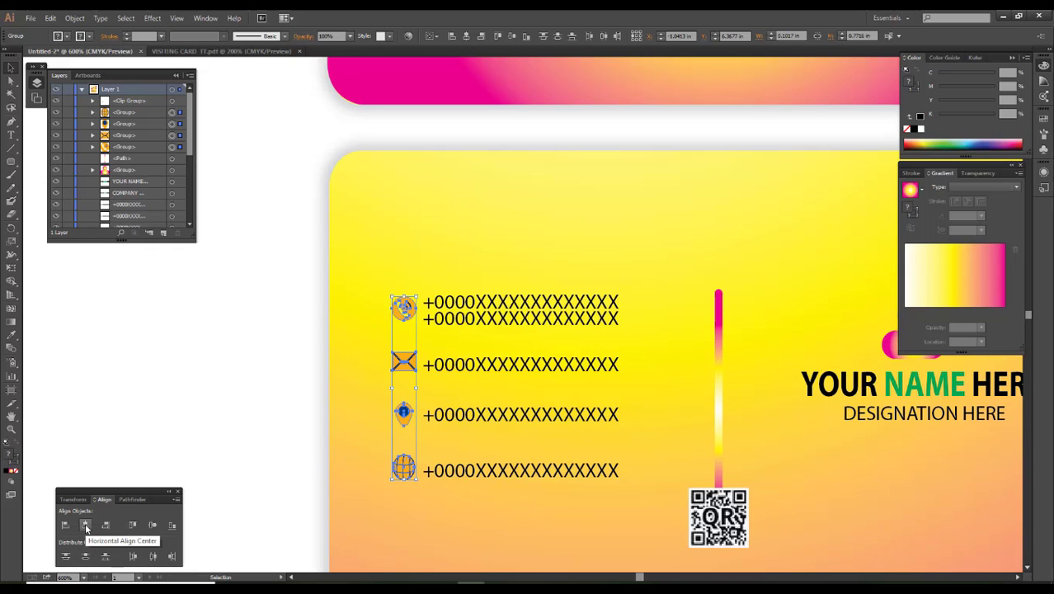
{"action": "left_click", "coordinate": [86, 526]}
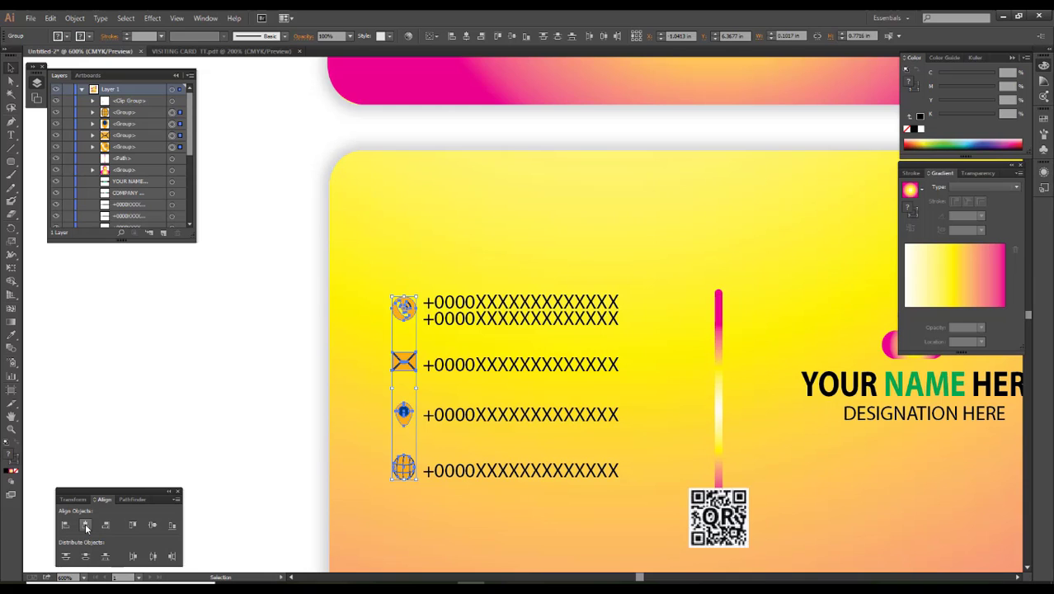
{"action": "left_click", "coordinate": [166, 405]}
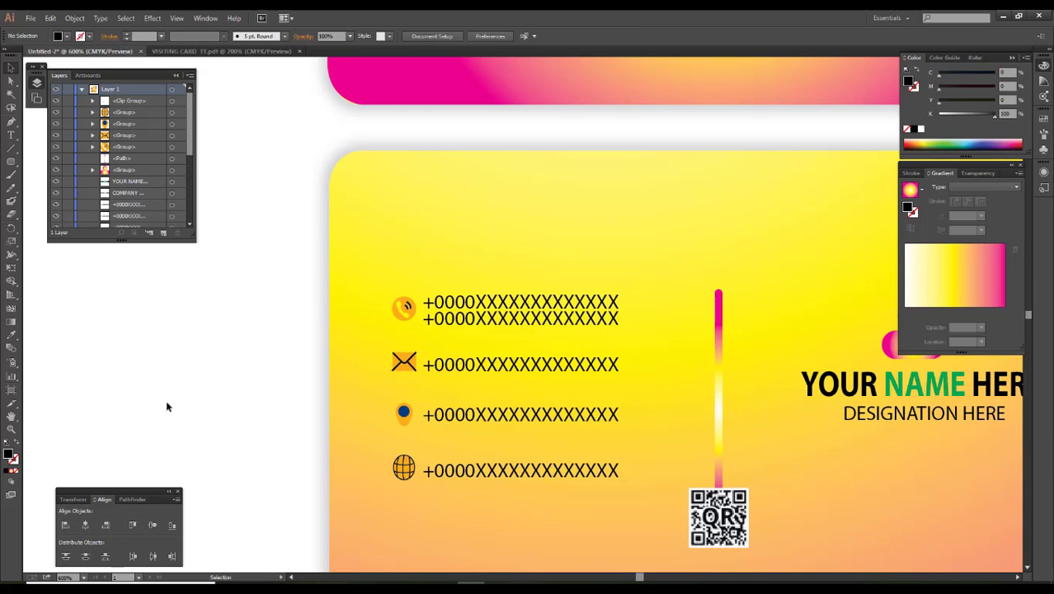
- Replace the +0000 prefix on the email line with 'Email.'
{"action": "scroll", "coordinate": [487, 365], "scroll_direction": "up", "scroll_amount": 1}
{"action": "double_click", "coordinate": [460, 363]}
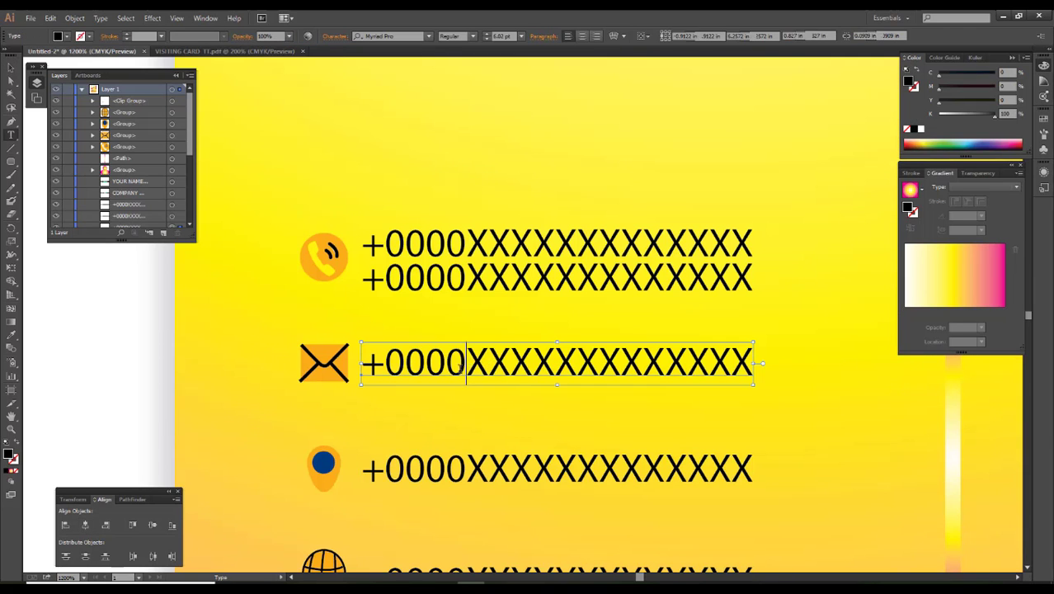
{"action": "left_click_drag", "start_coordinate": [460, 364], "coordinate": [266, 363]}
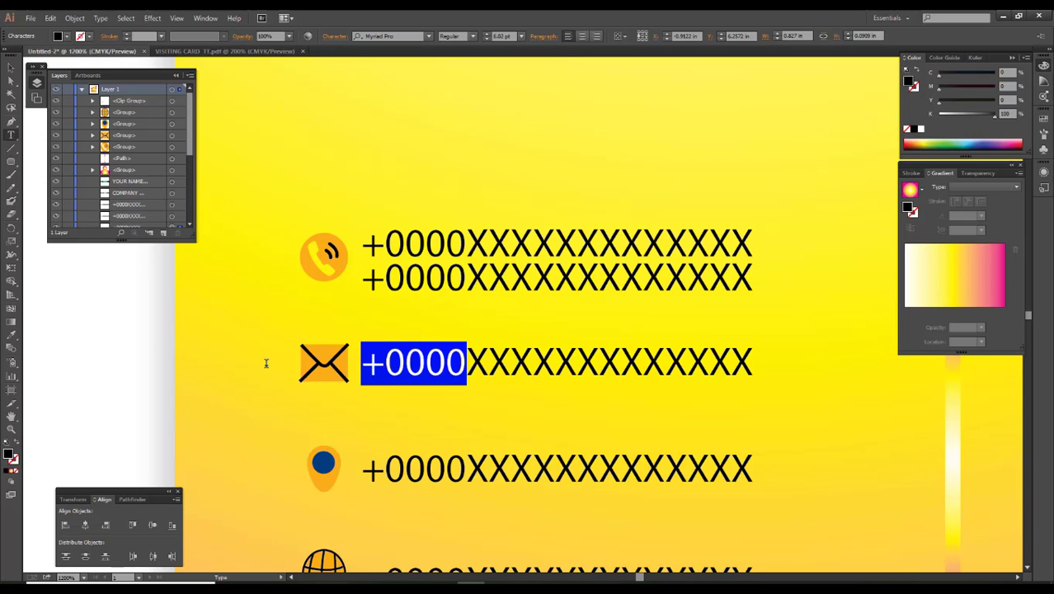
{"action": "type", "text": "E"}
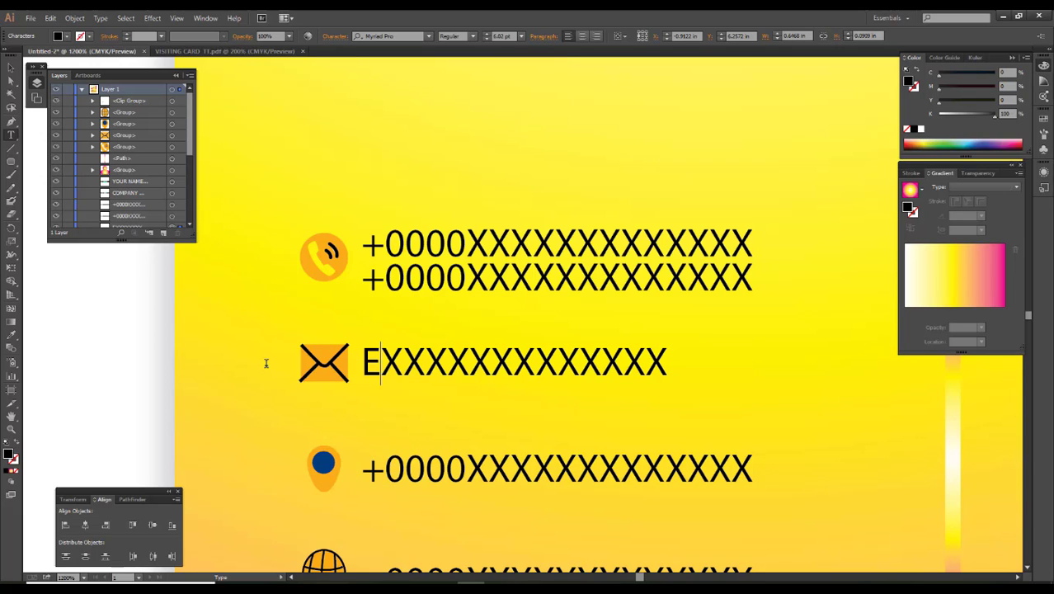
{"action": "type", "text": "mai"}
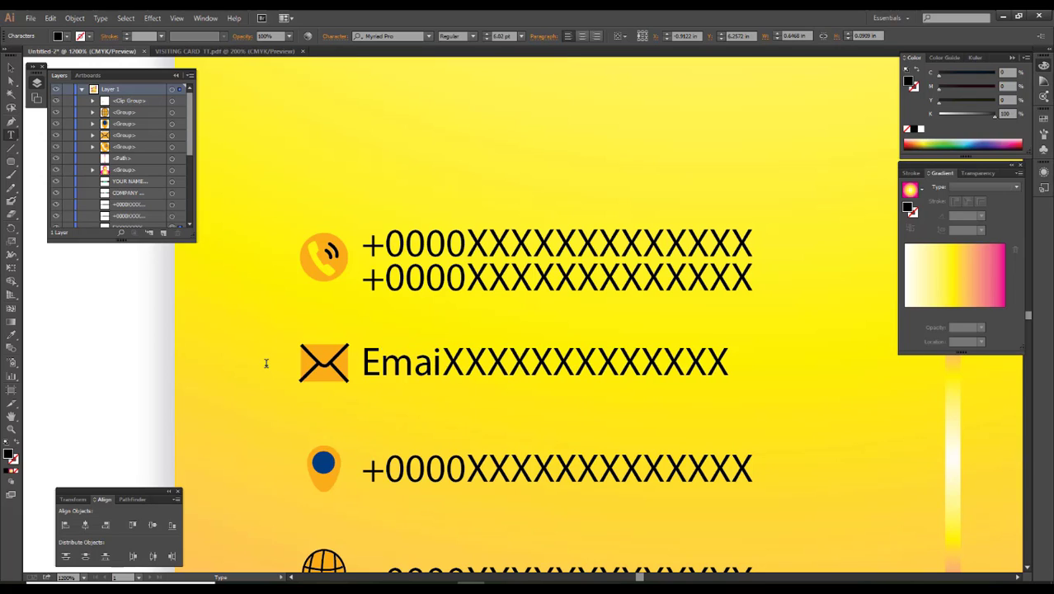
{"action": "type", "text": "l."}
- Replace the address line's +0000 prefix with 'Add.', fixing the stray comma
{"action": "scroll", "coordinate": [294, 376], "scroll_direction": "down", "scroll_amount": 2}
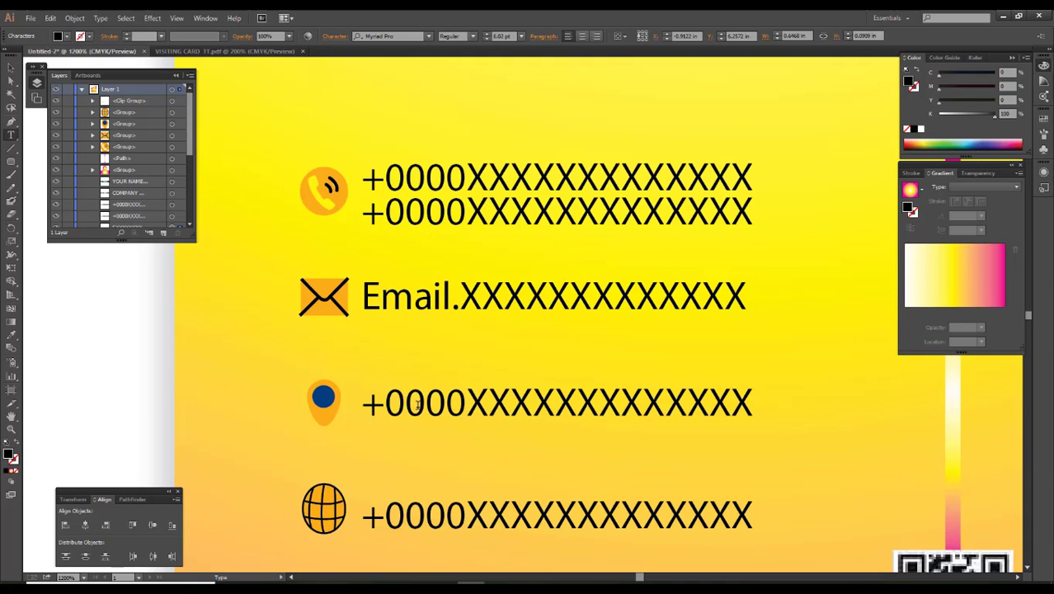
{"action": "left_click_drag", "start_coordinate": [466, 404], "coordinate": [364, 404]}
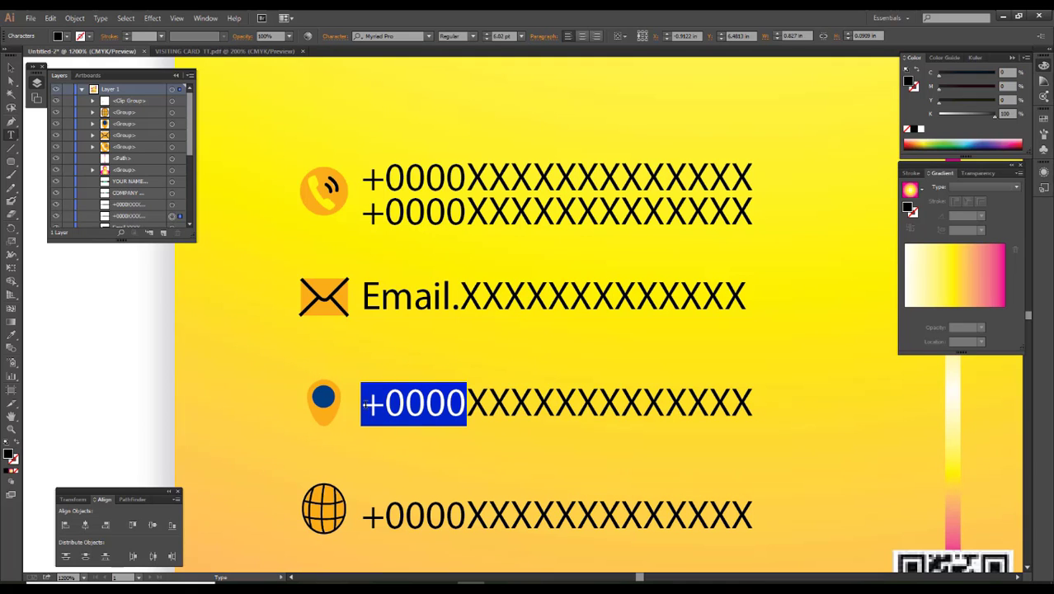
{"action": "type", "text": "Add,."}
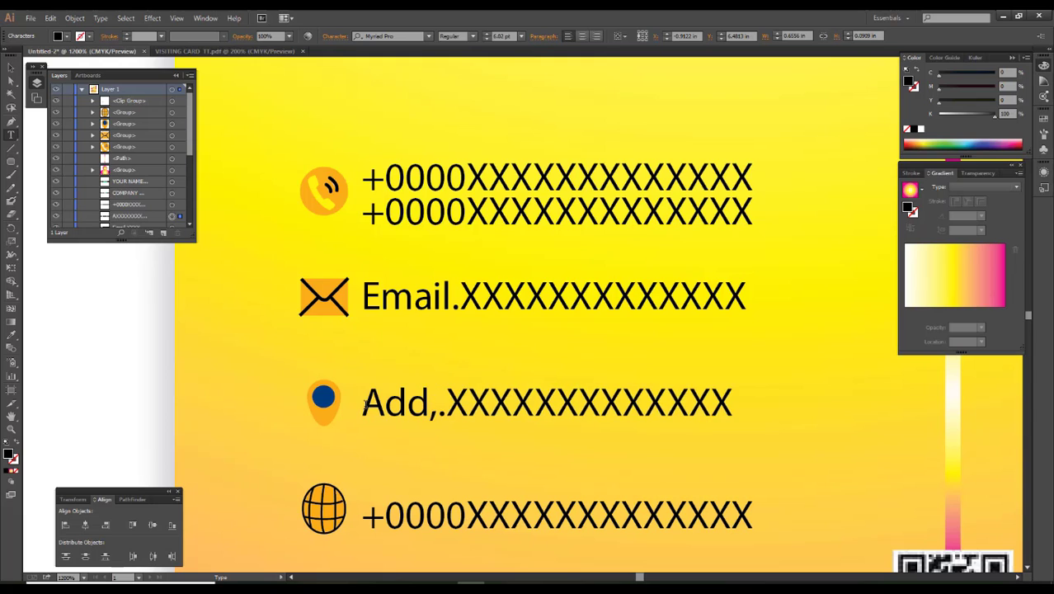
{"action": "key", "text": "BackSpace"}
{"action": "key", "text": "BackSpace"}
{"action": "type", "text": "."}
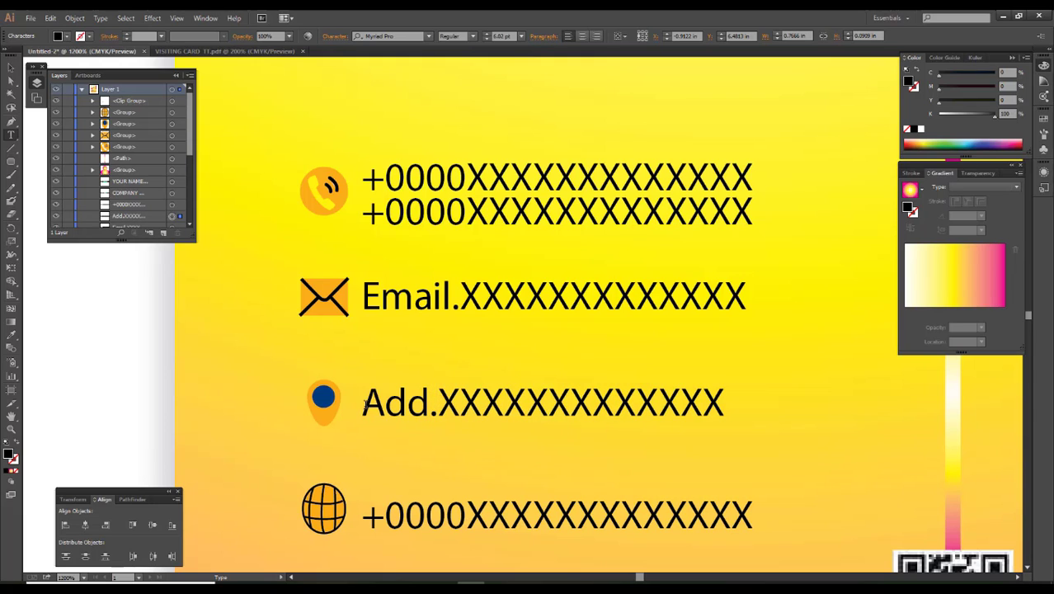
{"action": "type", "text": "X"}
{"action": "scroll", "coordinate": [366, 404], "scroll_direction": "down", "scroll_amount": 2}
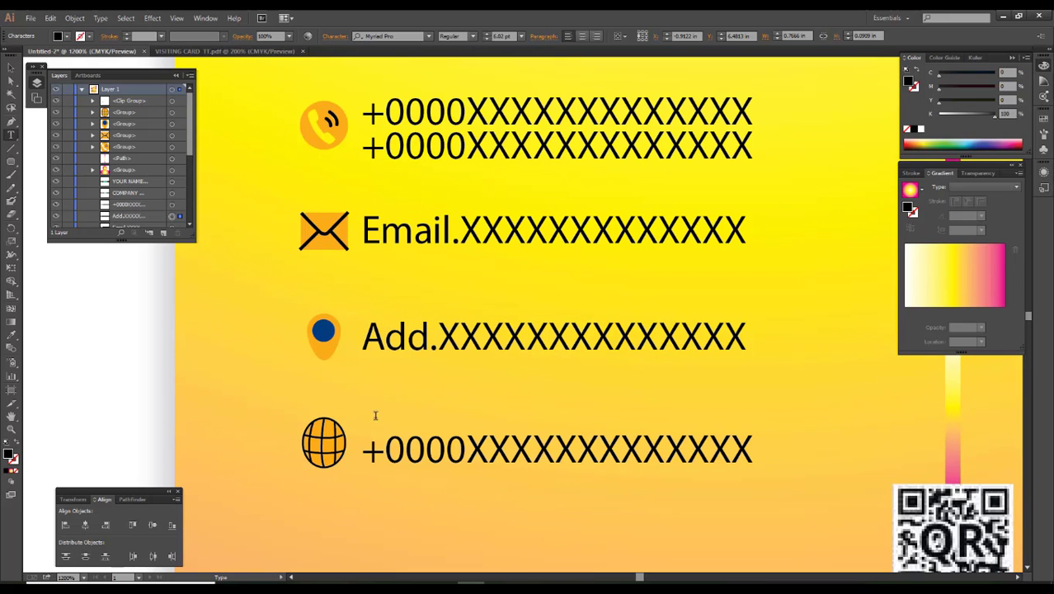
{"action": "left_click_drag", "start_coordinate": [462, 448], "coordinate": [345, 446]}
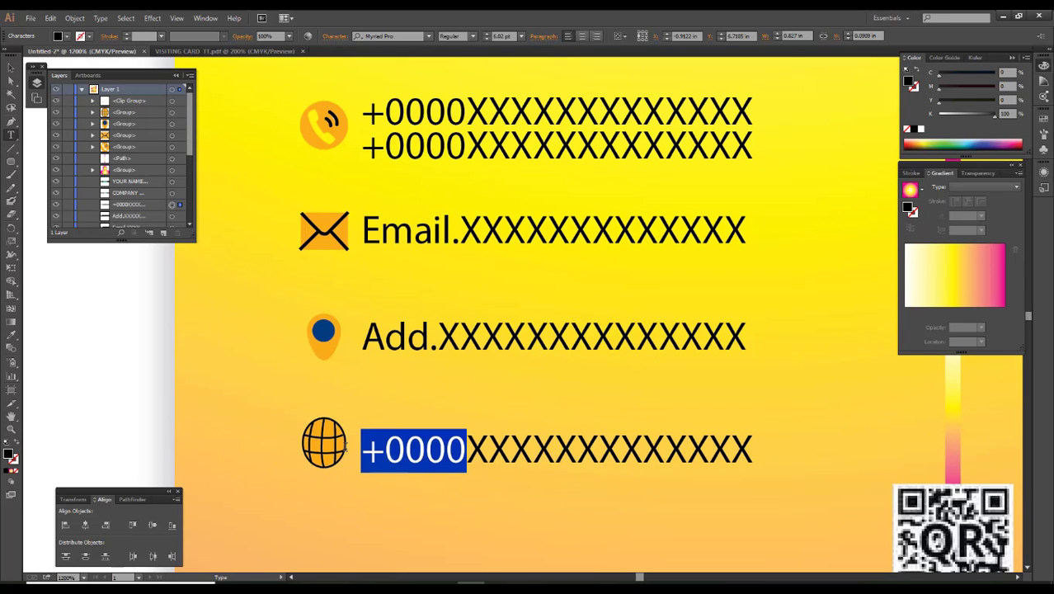
{"action": "type", "text": "WWW"}
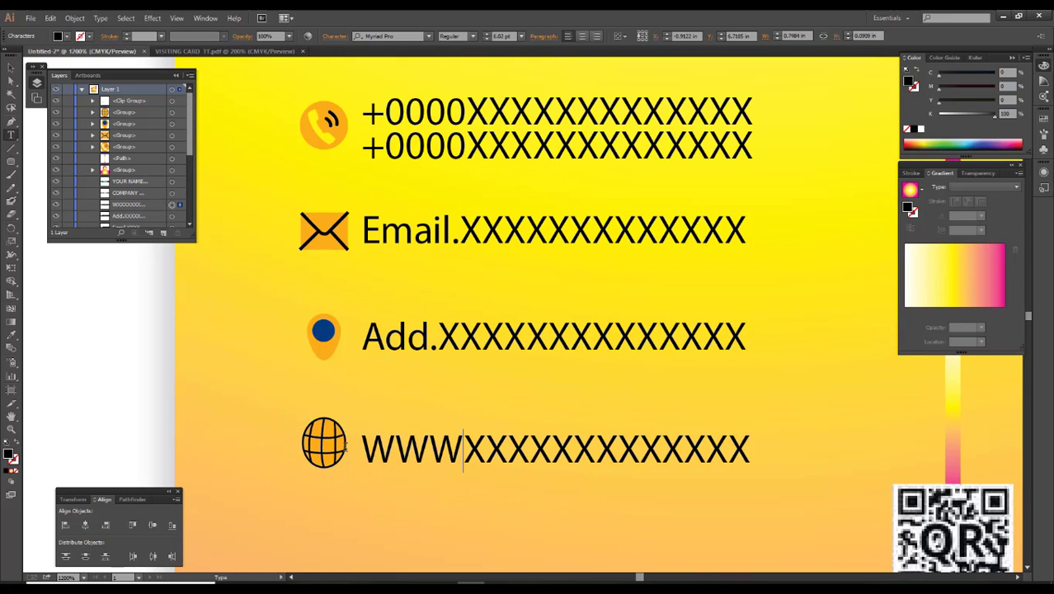
{"action": "type", "text": "."}
{"action": "key", "text": "Escape"}
- Narrow the WWW text box slightly
{"action": "left_click", "coordinate": [102, 393]}
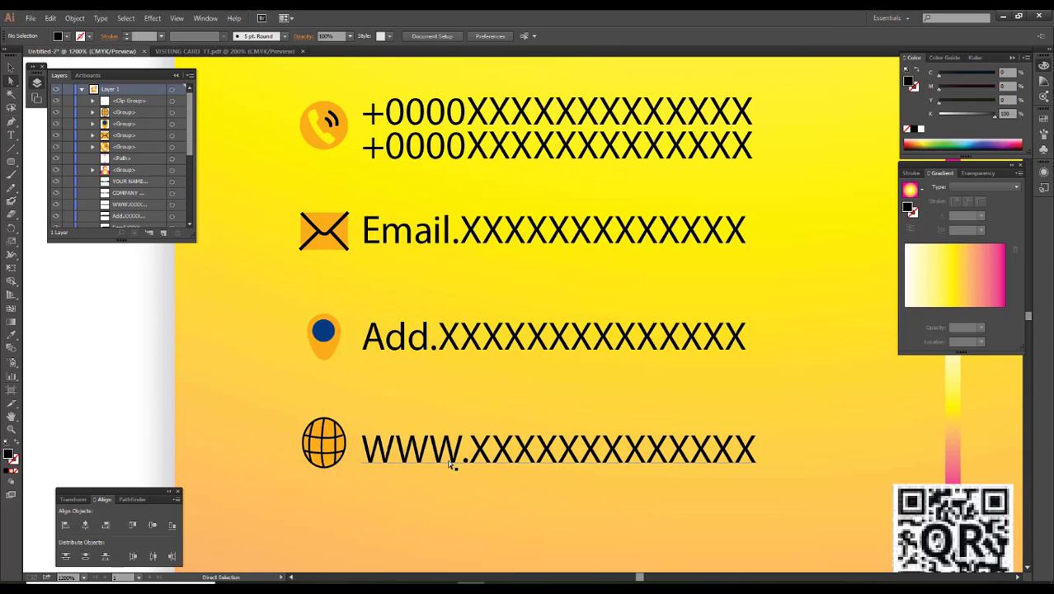
{"action": "key", "text": "v"}
{"action": "left_click", "coordinate": [448, 459]}
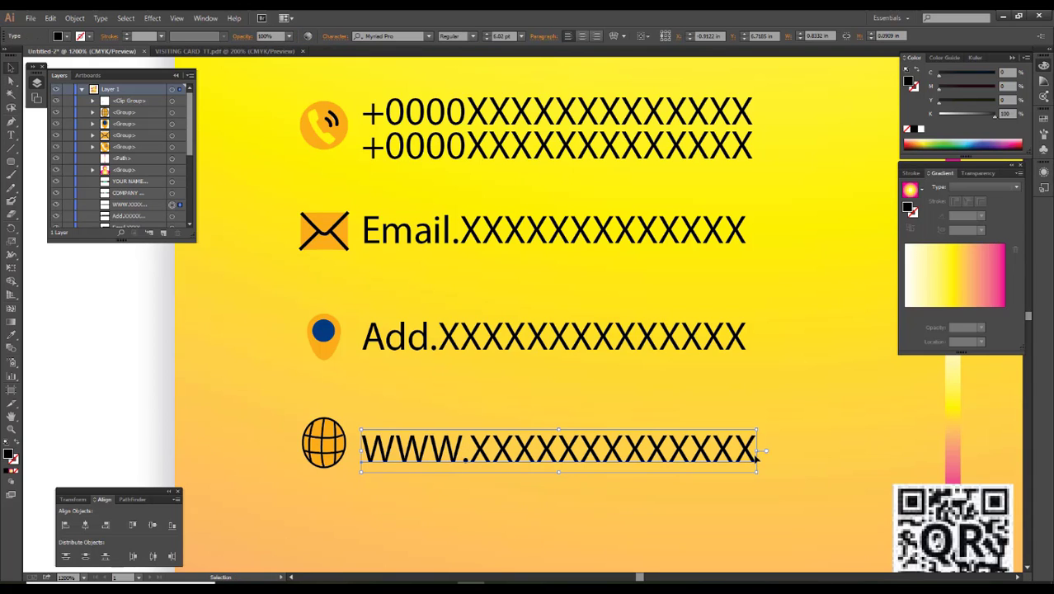
{"action": "left_click_drag", "start_coordinate": [757, 450], "coordinate": [752, 450]}
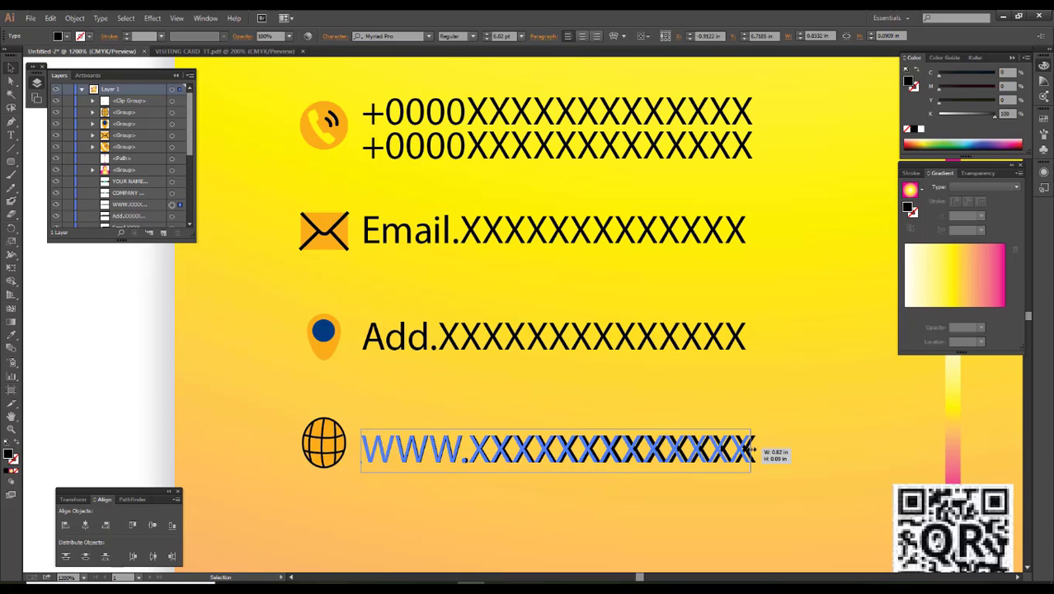
- Hide the panels and marquee-select both the front and back cards
{"action": "scroll", "coordinate": [720, 386], "scroll_direction": "down", "scroll_amount": 1}
{"action": "scroll", "coordinate": [720, 386], "scroll_direction": "down", "scroll_amount": 2}
{"action": "scroll", "coordinate": [426, 388], "scroll_direction": "down", "scroll_amount": 1}
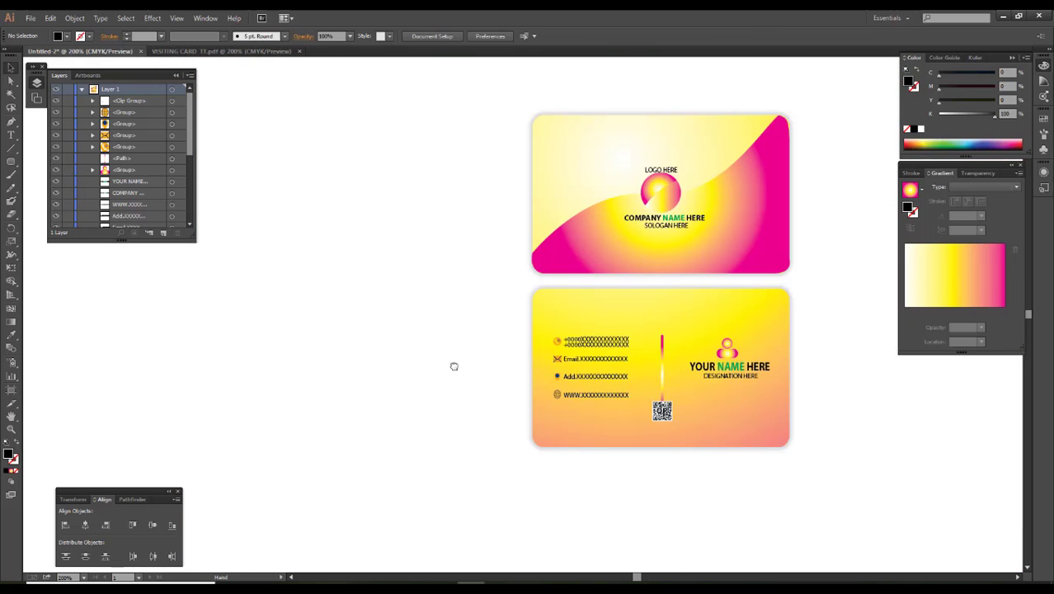
{"action": "scroll", "coordinate": [455, 364], "scroll_direction": "right", "scroll_amount": 3}
{"action": "scroll", "coordinate": [623, 317], "scroll_direction": "up", "scroll_amount": 1}
{"action": "key", "text": "Tab"}
{"action": "scroll", "coordinate": [645, 357], "scroll_direction": "up", "scroll_amount": 2}
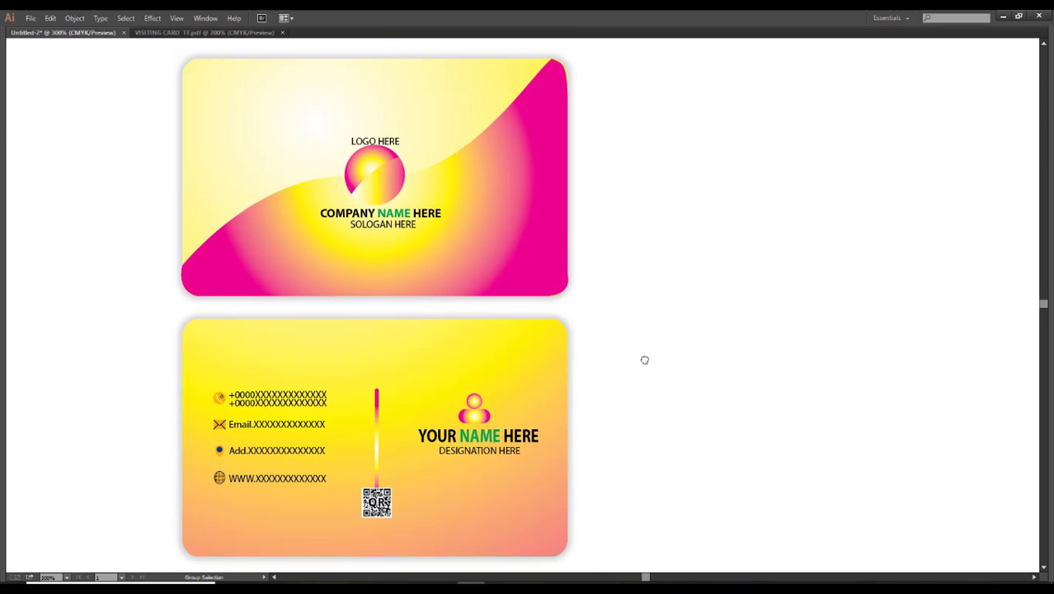
{"action": "scroll", "coordinate": [660, 371], "scroll_direction": "down", "scroll_amount": 1}
{"action": "scroll", "coordinate": [651, 429], "scroll_direction": "down", "scroll_amount": 1}
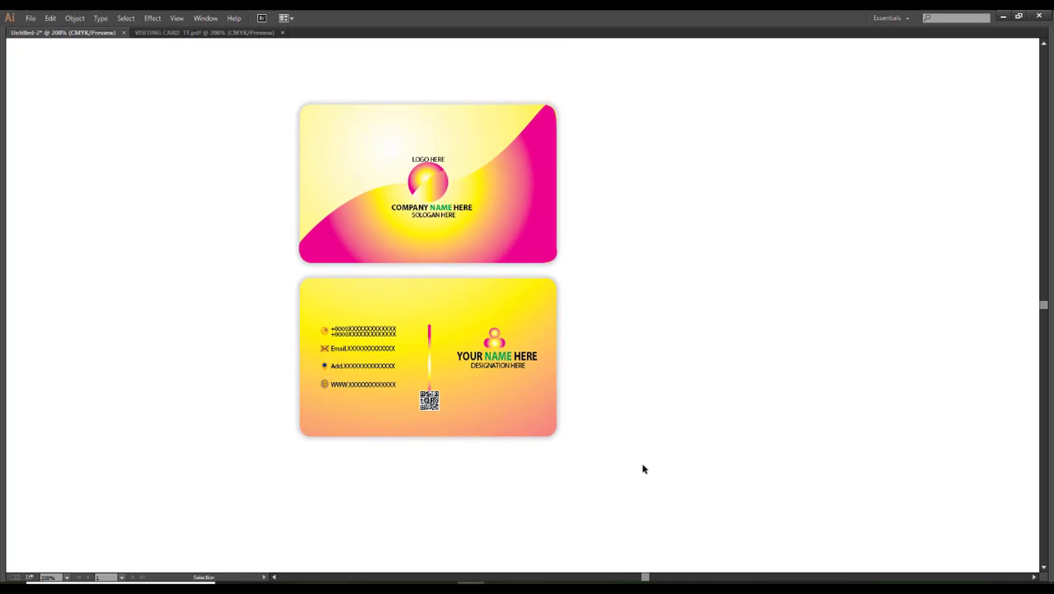
{"action": "left_click_drag", "start_coordinate": [642, 460], "coordinate": [268, 92]}
- Alt+Shift-drag a copy of both cards to the right of the originals
{"action": "mouse_move", "coordinate": [613, 210]}
{"action": "left_mouse_down"}
{"action": "mouse_move", "coordinate": [541, 214]}
{"action": "mouse_move", "coordinate": [720, 257]}
{"action": "left_mouse_up"}
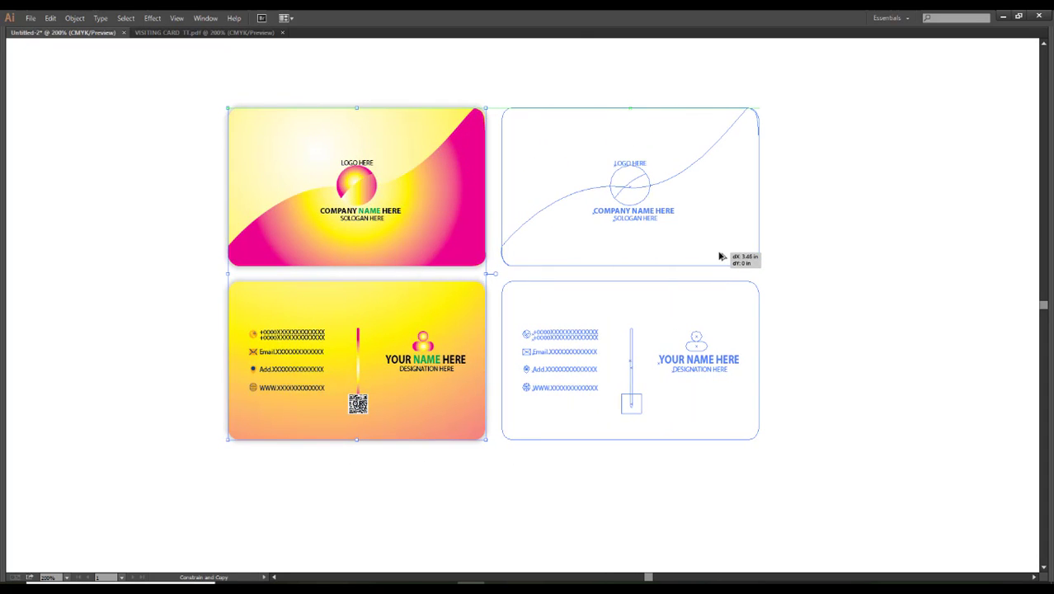
{"action": "left_click_drag", "start_coordinate": [720, 257], "coordinate": [721, 257]}
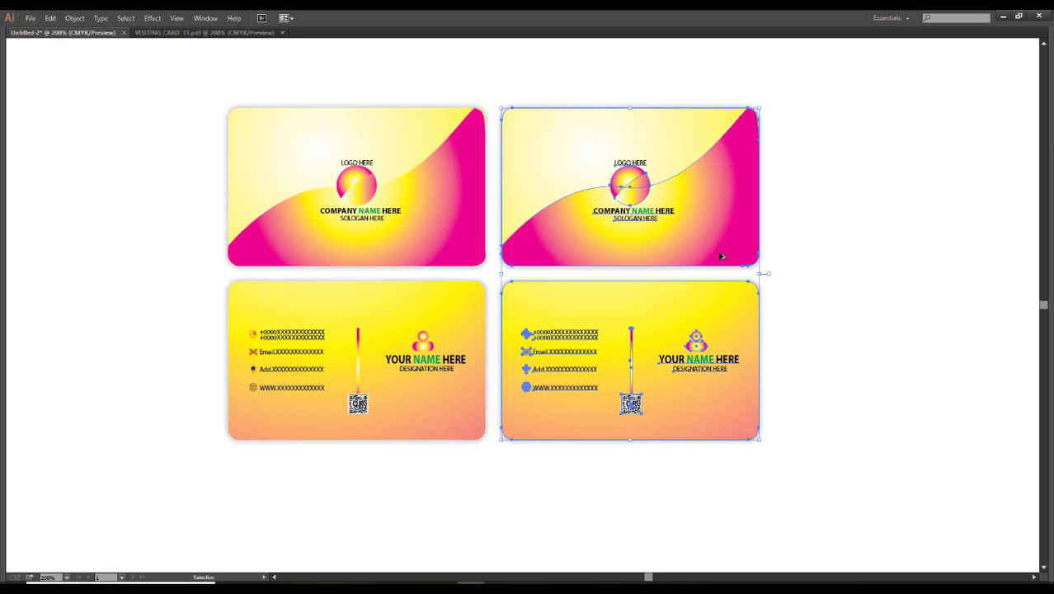
{"action": "key", "text": "Tab"}
{"action": "left_click", "coordinate": [795, 318]}
{"action": "left_click", "coordinate": [746, 353]}
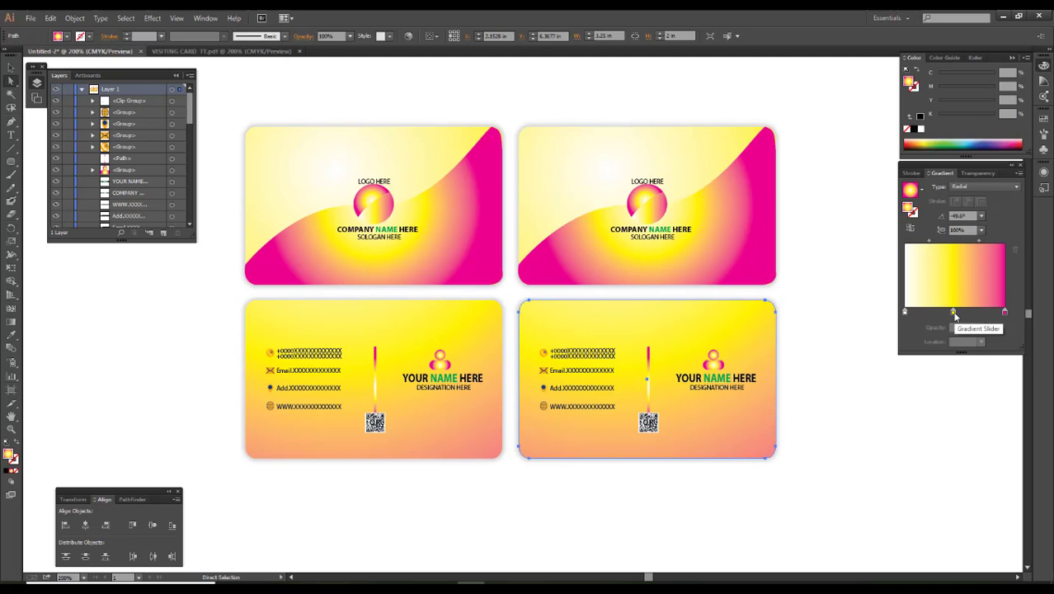
- Lighten the copied back card's yellow gradient stop to pale cream
{"action": "double_click", "coordinate": [953, 312]}
{"action": "left_click", "coordinate": [943, 355]}
{"action": "mouse_move", "coordinate": [940, 355]}
{"action": "left_mouse_down"}
{"action": "mouse_move", "coordinate": [913, 353]}
{"action": "mouse_move", "coordinate": [930, 367]}
{"action": "mouse_move", "coordinate": [913, 366]}
{"action": "left_mouse_up"}
{"action": "left_click", "coordinate": [919, 366]}
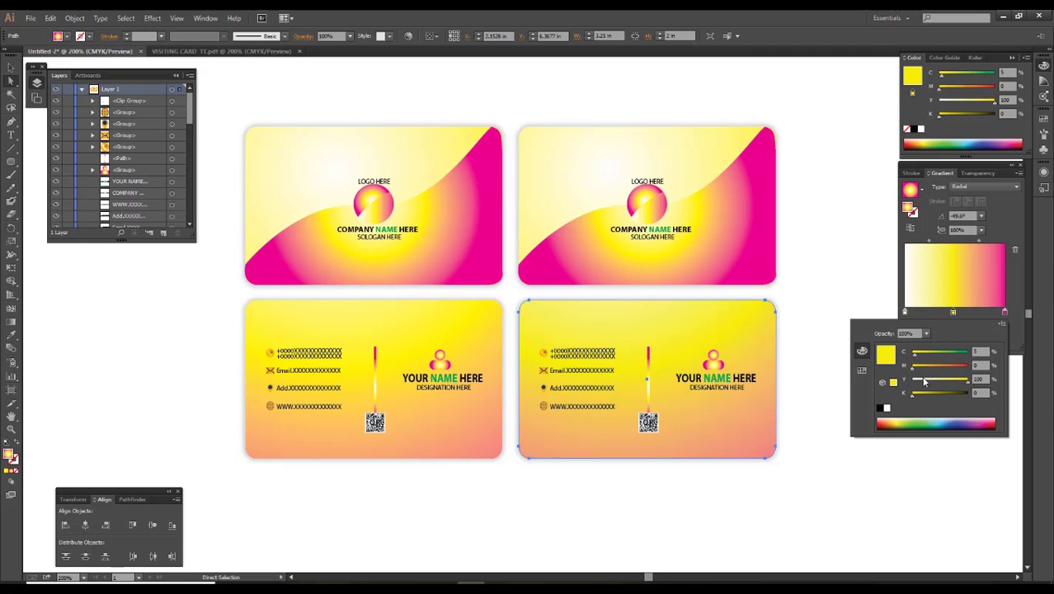
{"action": "left_click", "coordinate": [933, 382]}
{"action": "left_click", "coordinate": [790, 262]}
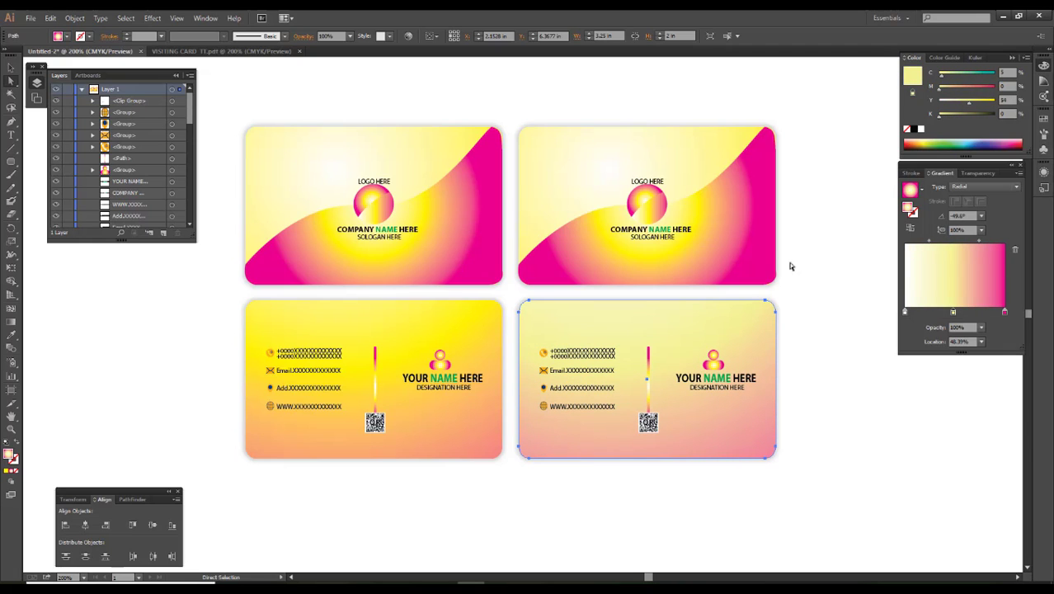
- Change the copied front card's magenta gradient stop to blue, C80 M49
{"action": "left_click", "coordinate": [749, 244]}
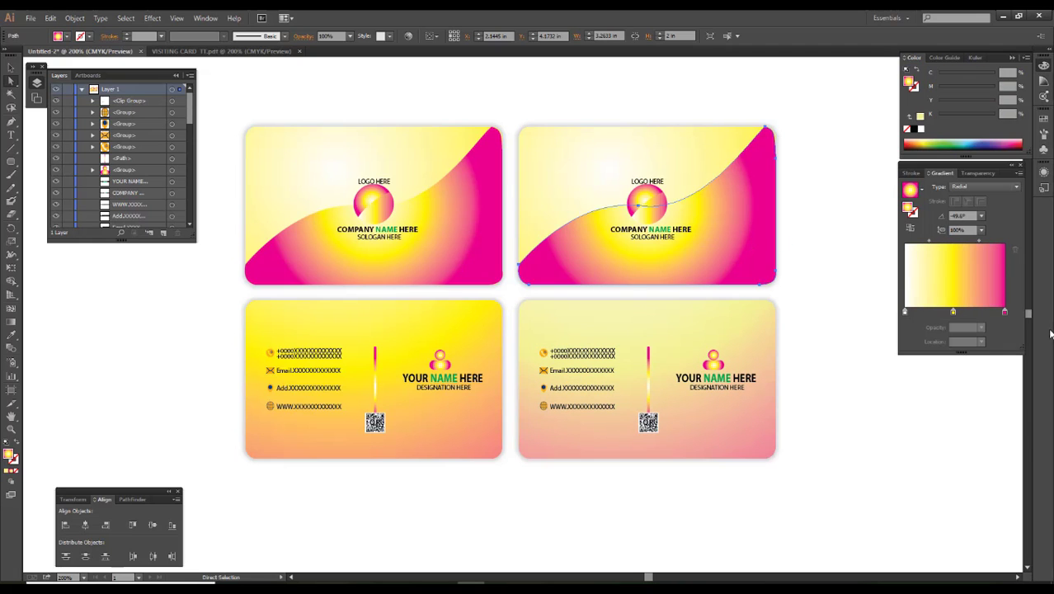
{"action": "left_click", "coordinate": [1004, 313]}
{"action": "double_click", "coordinate": [1005, 313]}
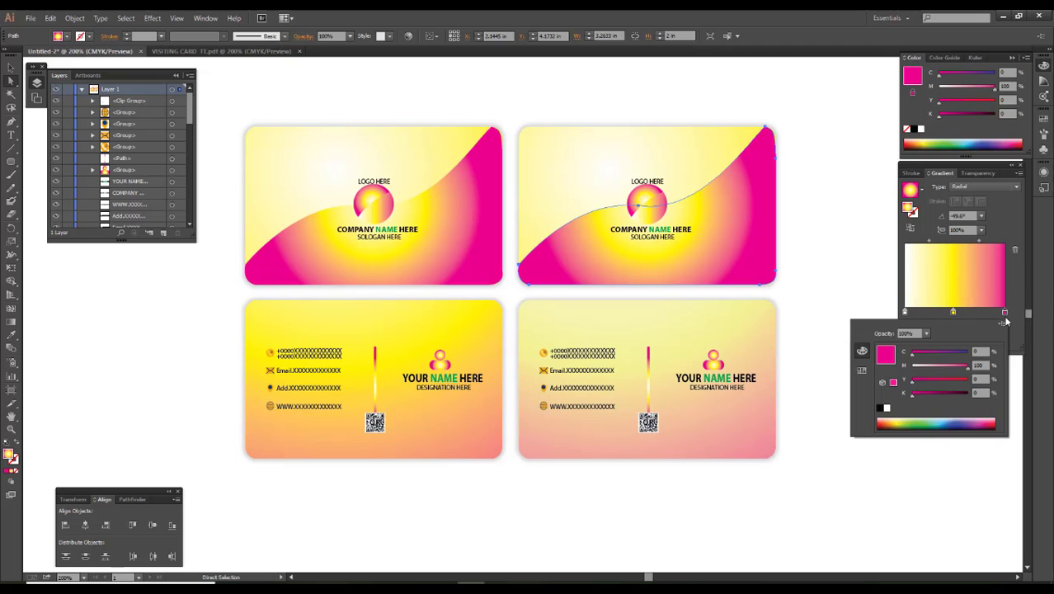
{"action": "left_click", "coordinate": [940, 369]}
{"action": "left_click_drag", "start_coordinate": [935, 357], "coordinate": [958, 357]}
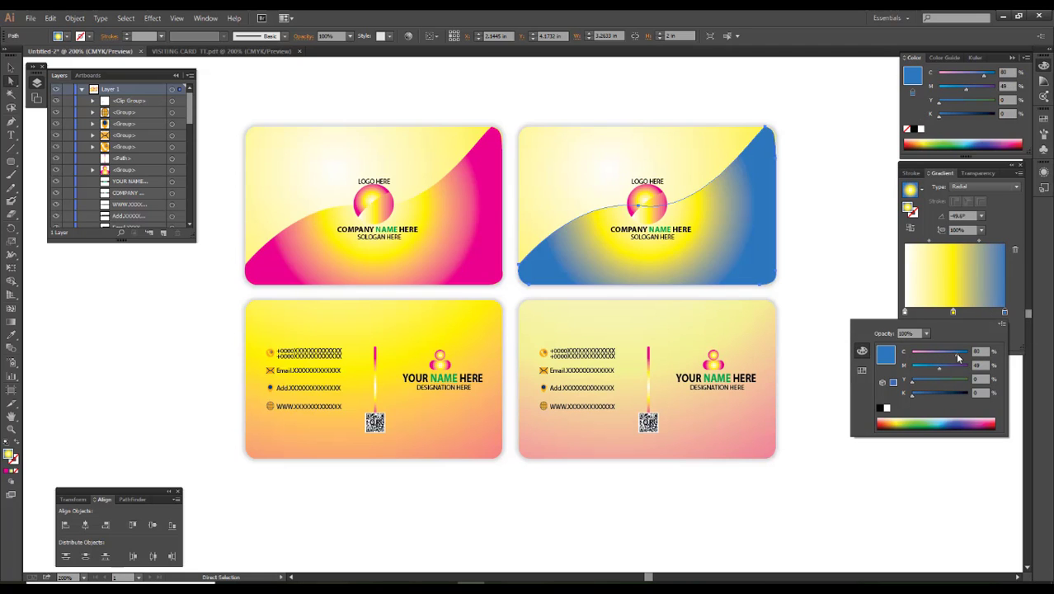
{"action": "left_click", "coordinate": [822, 270]}
{"action": "key", "text": "Tab"}
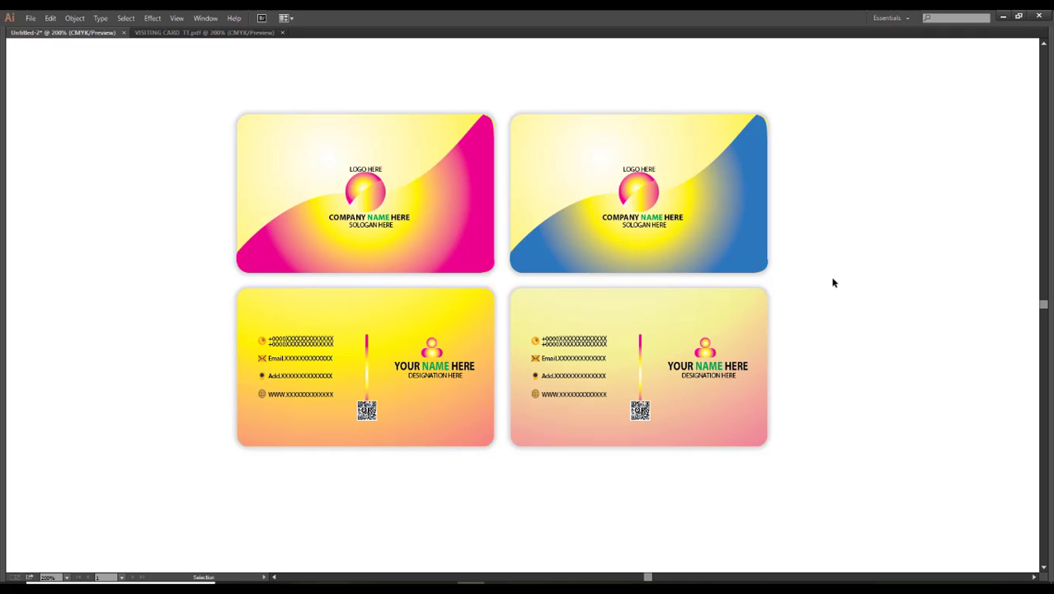
{"action": "key", "text": "Tab"}
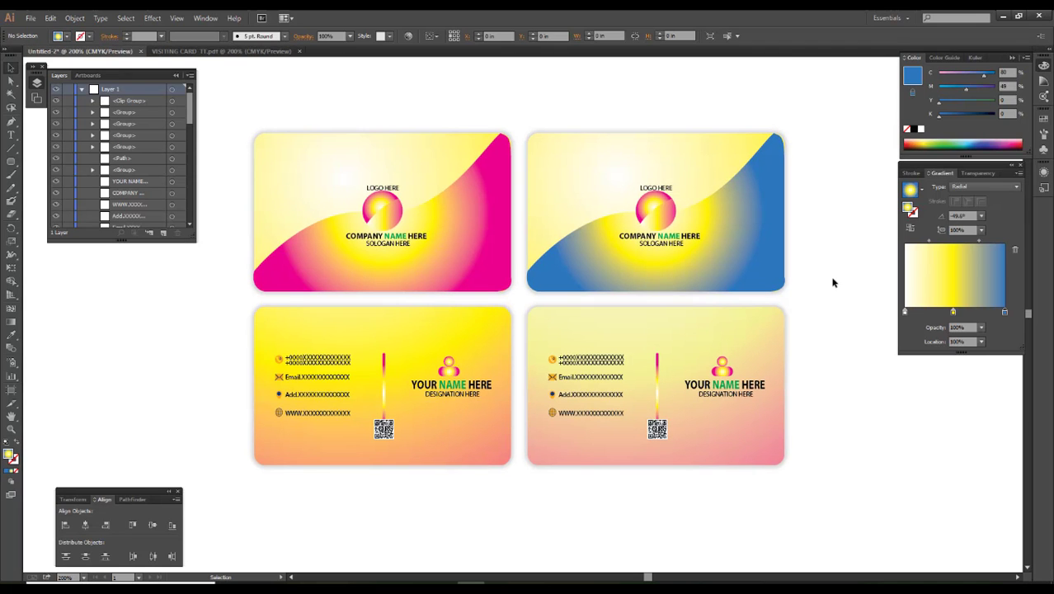
{"action": "key", "text": "Tab"}
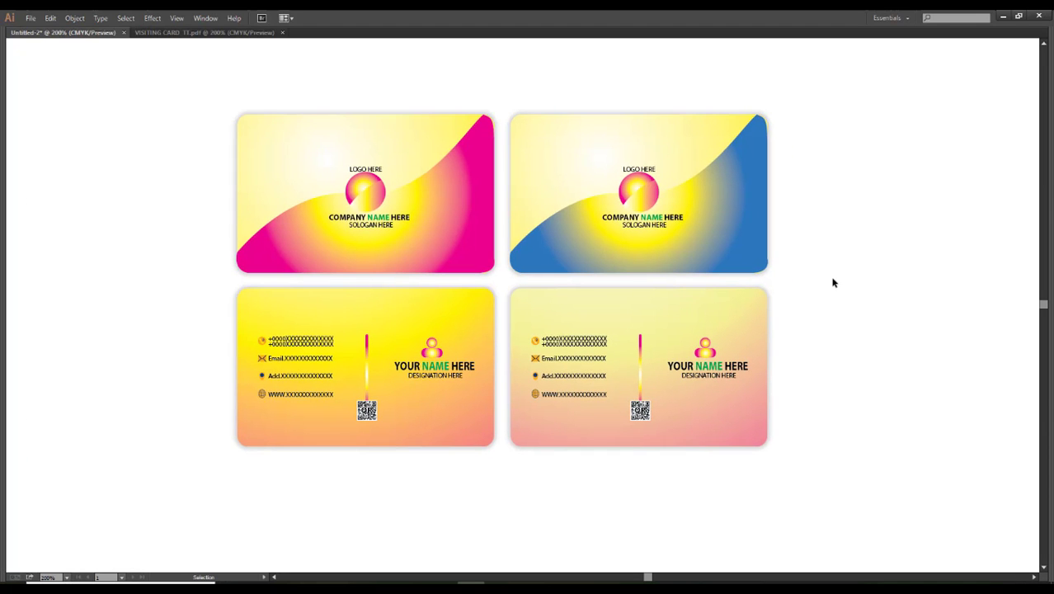